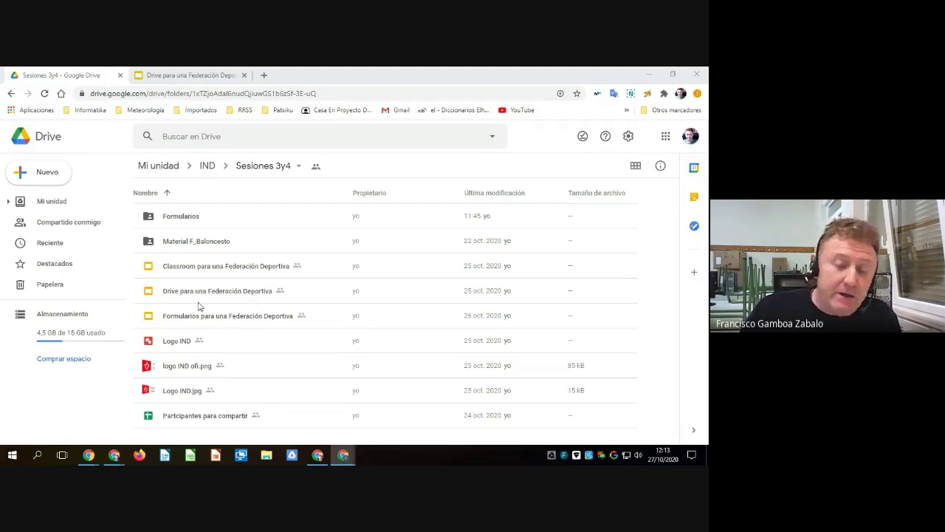
List the Compartido conmigo files, dismiss the Meet notice, and return to the 'Drive: interfaz' slide.
click(66, 222)
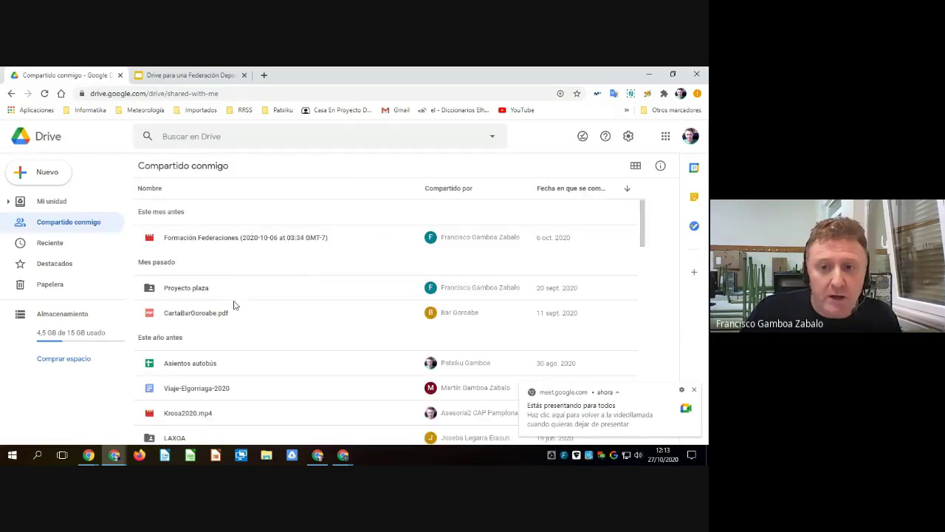
click(694, 391)
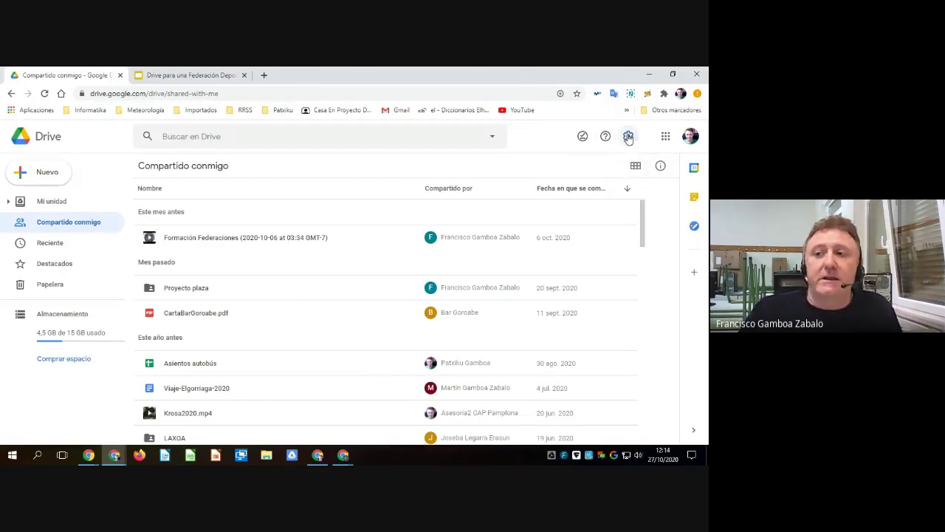
click(628, 138)
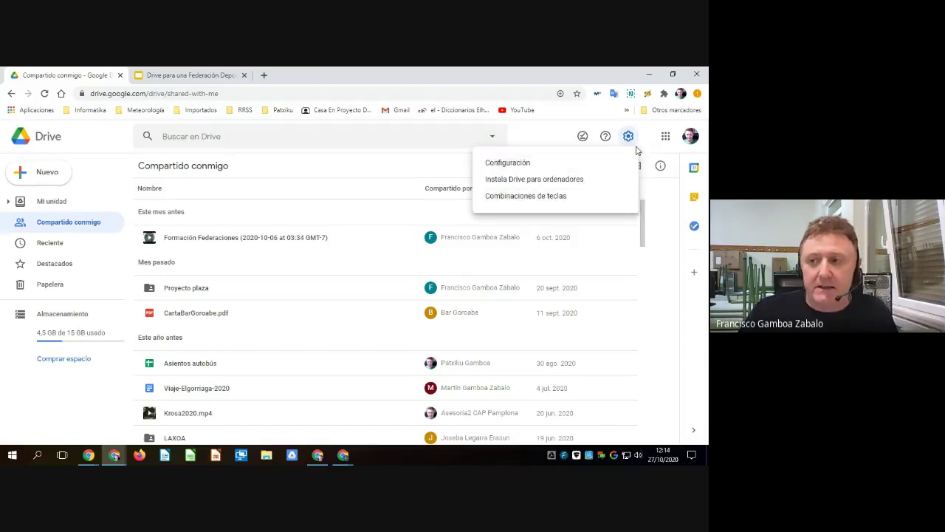
click(628, 137)
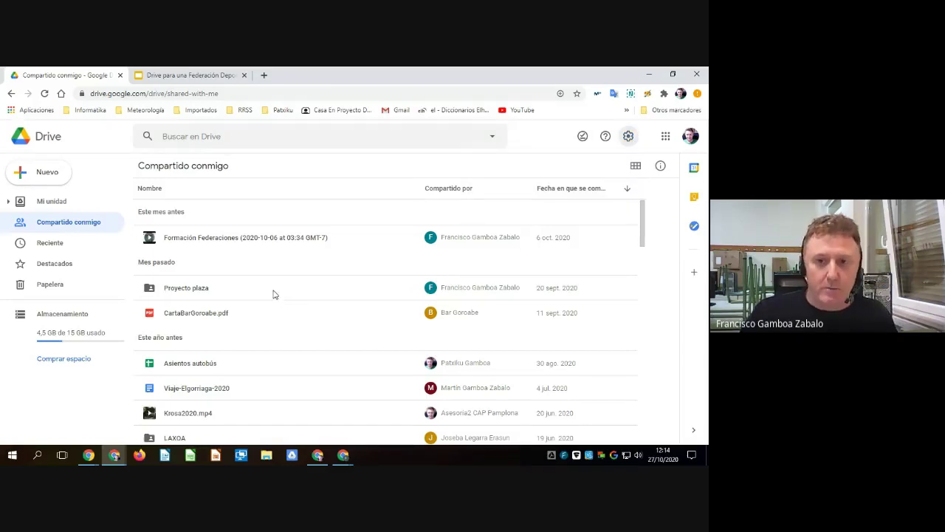
click(177, 74)
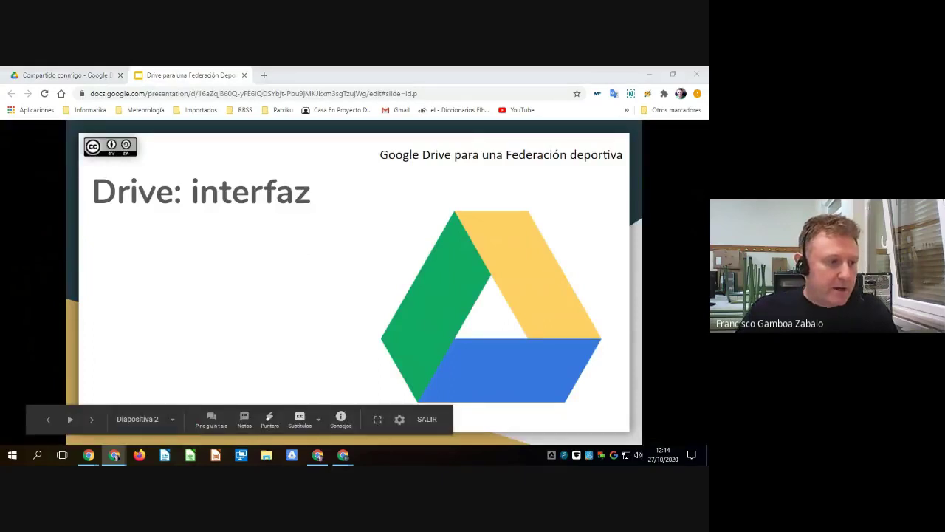
Advance to slide 3, 'Drive: crear carpetas', then return to the Drive tab.
click(297, 308)
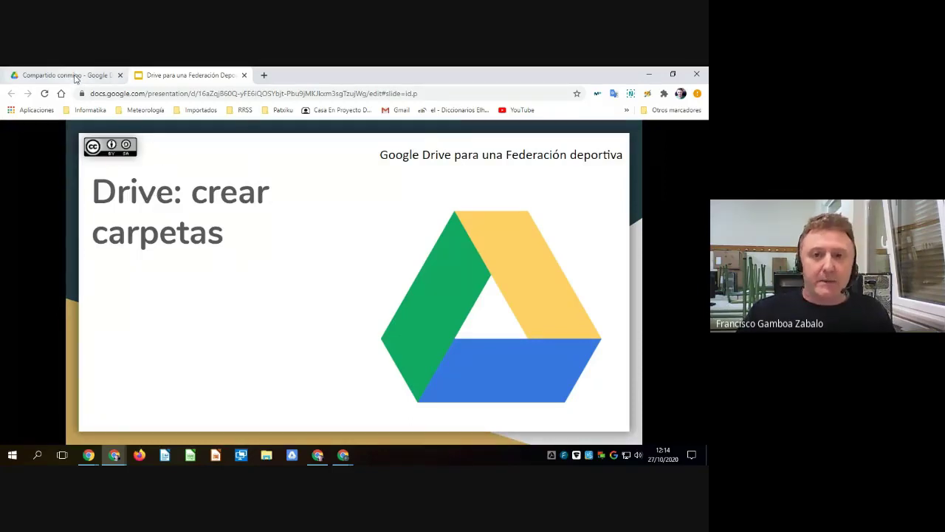
click(75, 76)
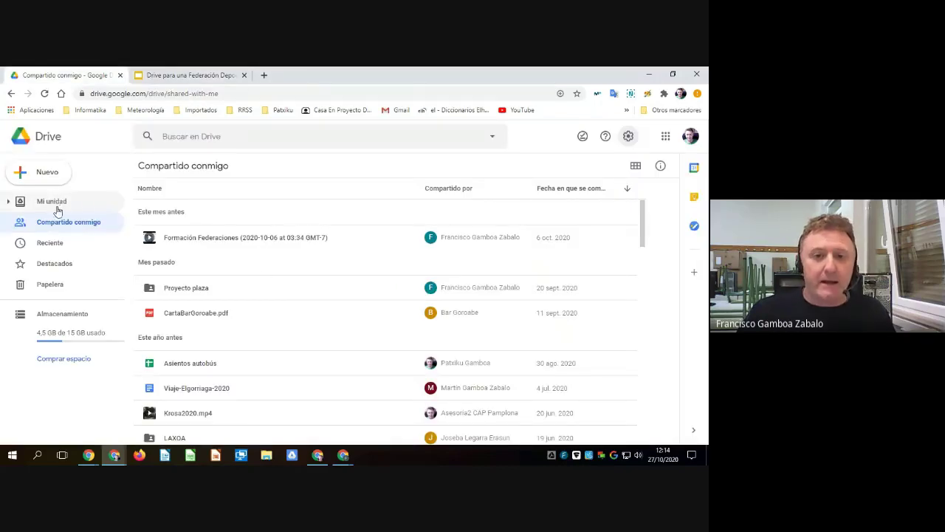
Go from Destacados through IND and Sesiones 3y4 into the Material F_Baloncesto folder.
click(61, 269)
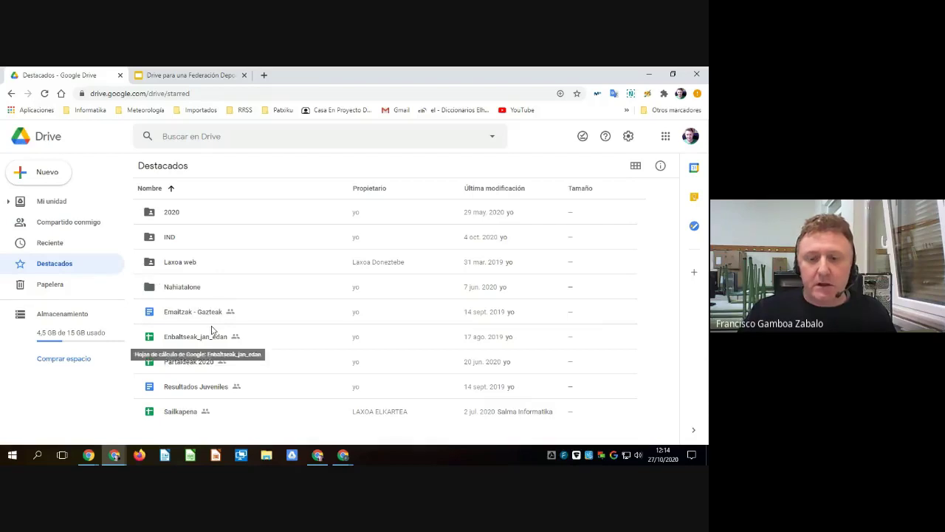
double_click(174, 238)
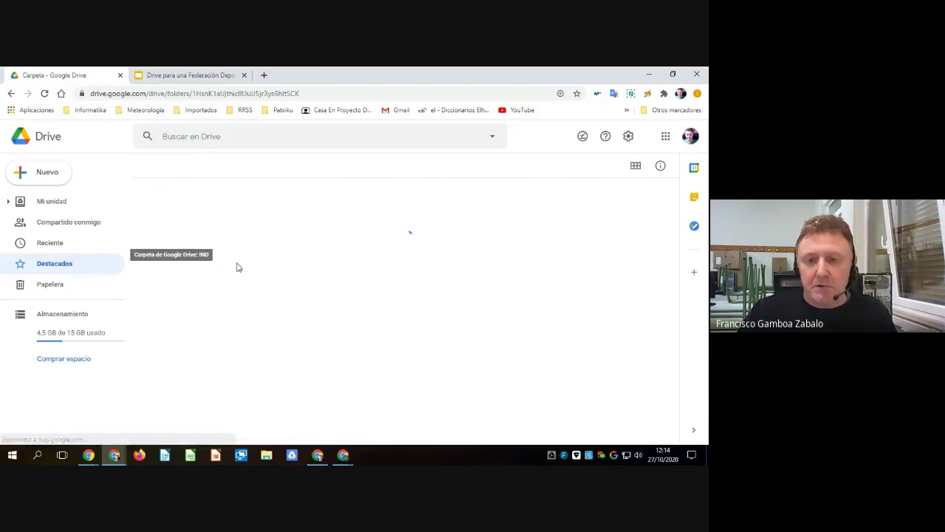
click(178, 246)
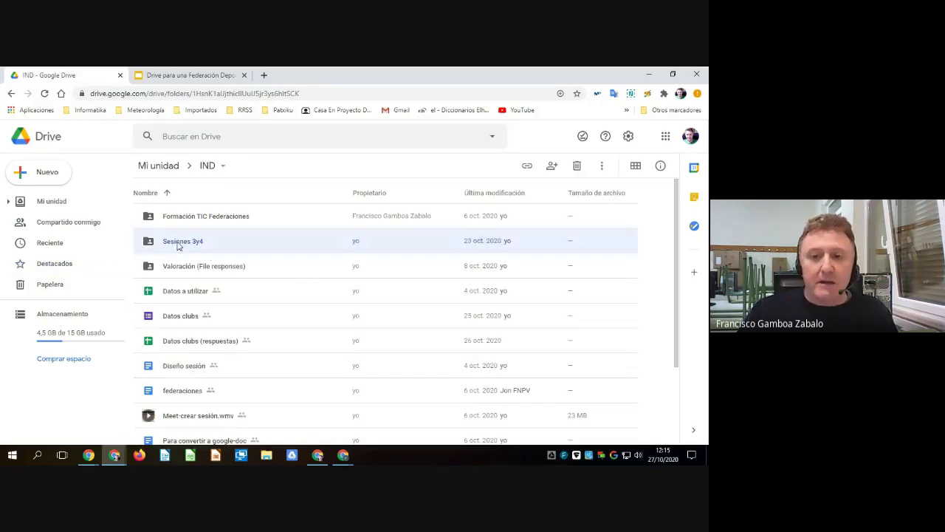
double_click(177, 246)
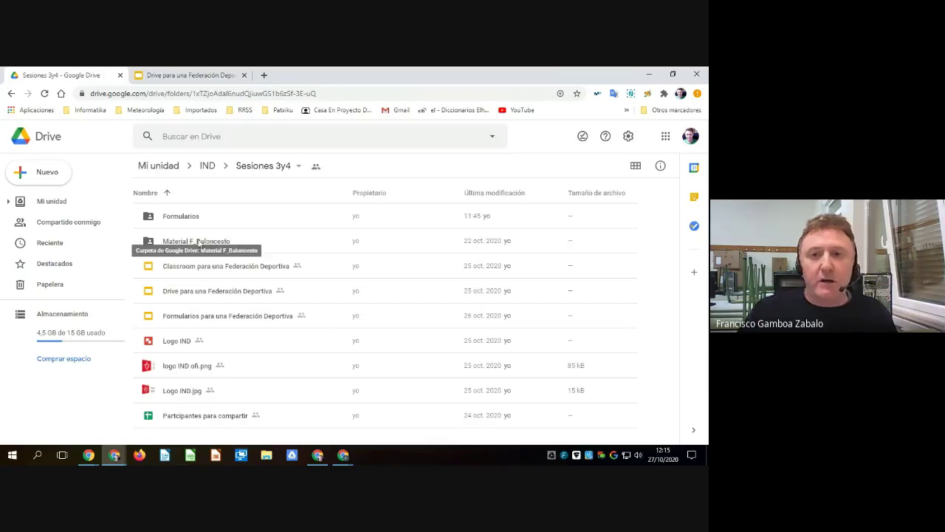
double_click(197, 243)
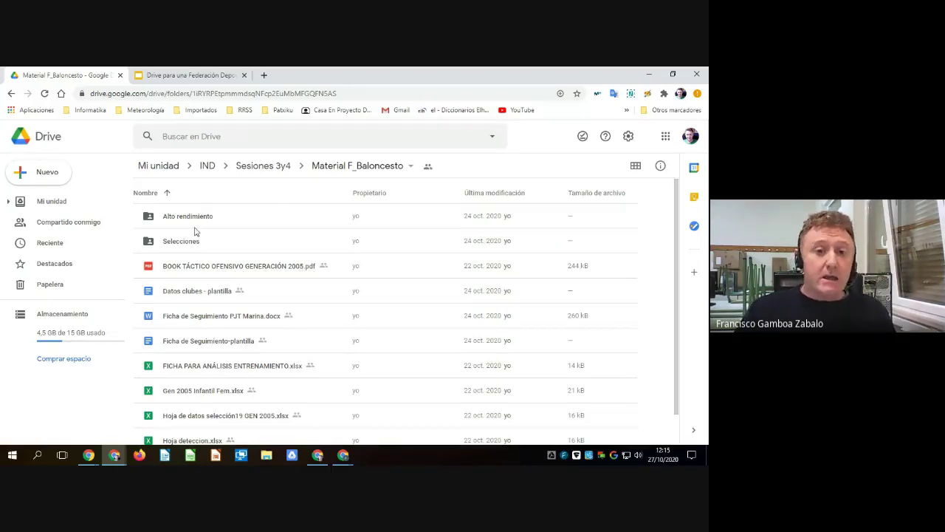
click(46, 174)
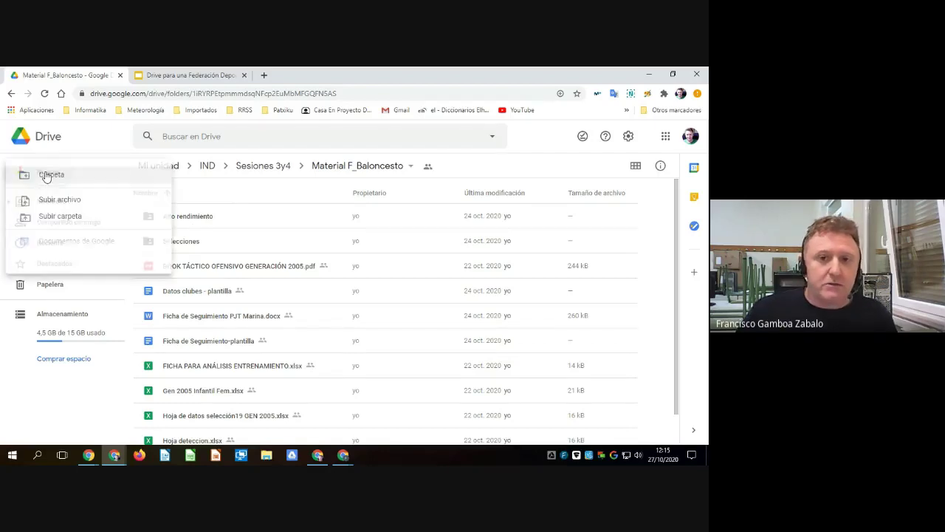
click(315, 212)
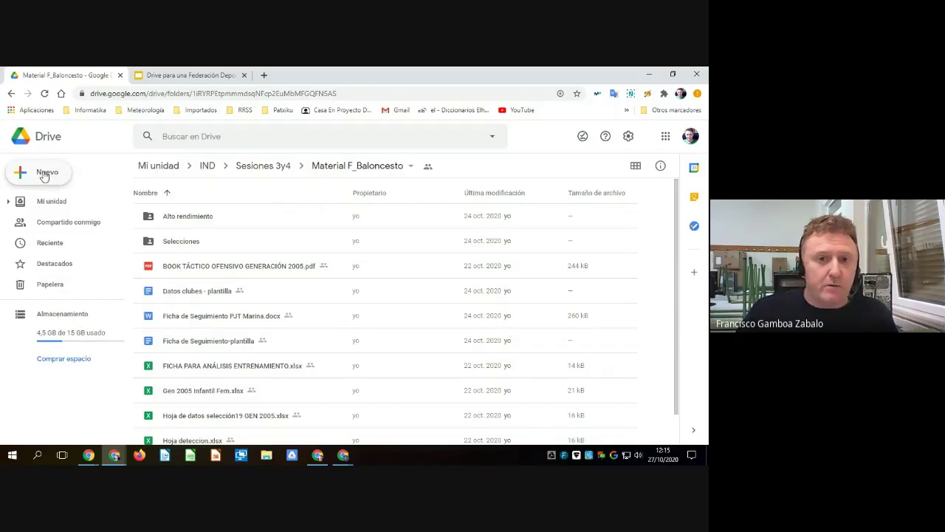
Create a folder named Plantillas in Material F_Baloncesto, after one cancelled attempt.
click(38, 175)
click(59, 186)
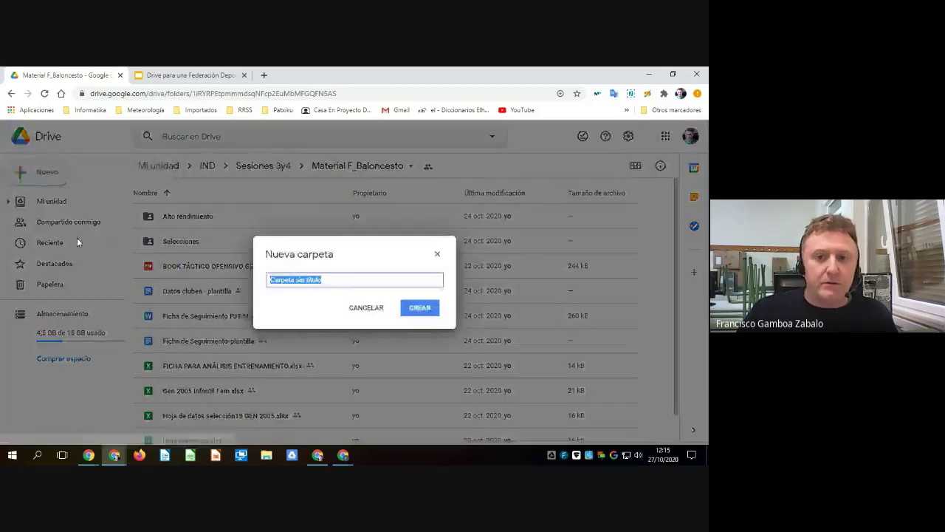
click(365, 310)
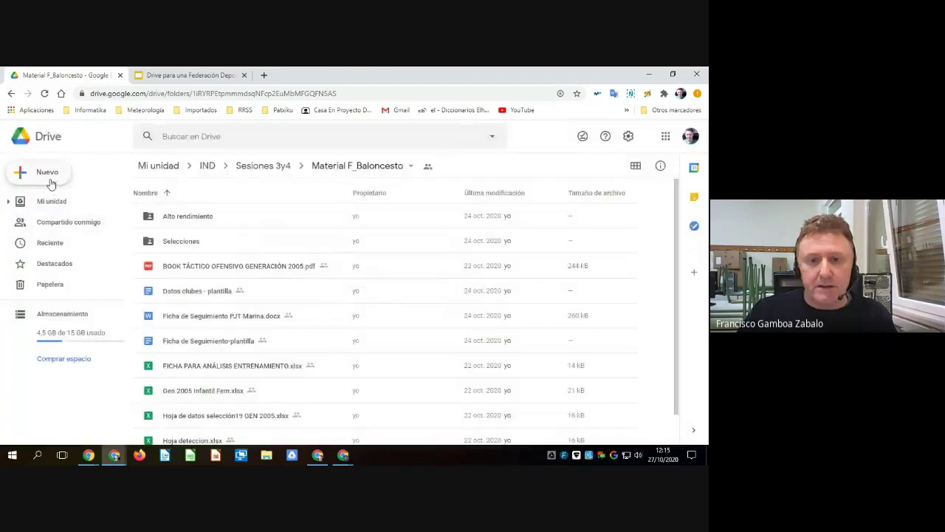
click(49, 176)
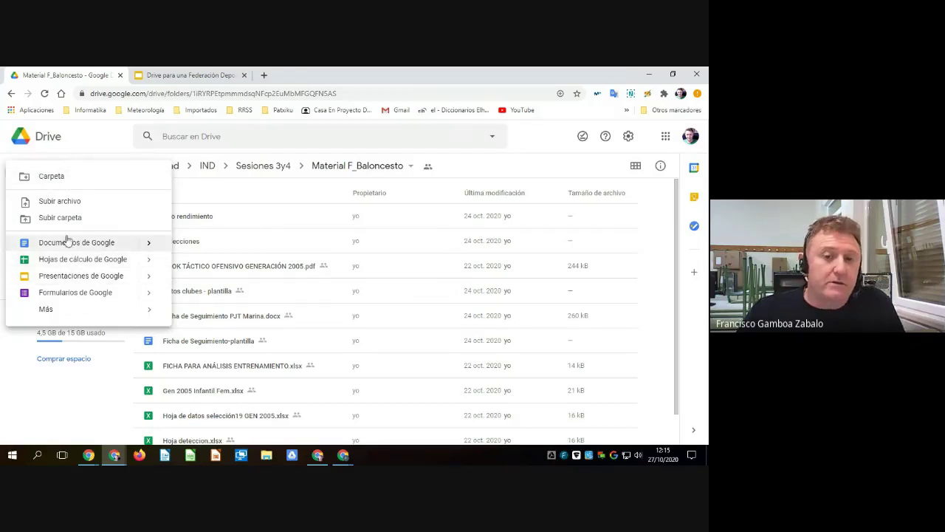
click(61, 179)
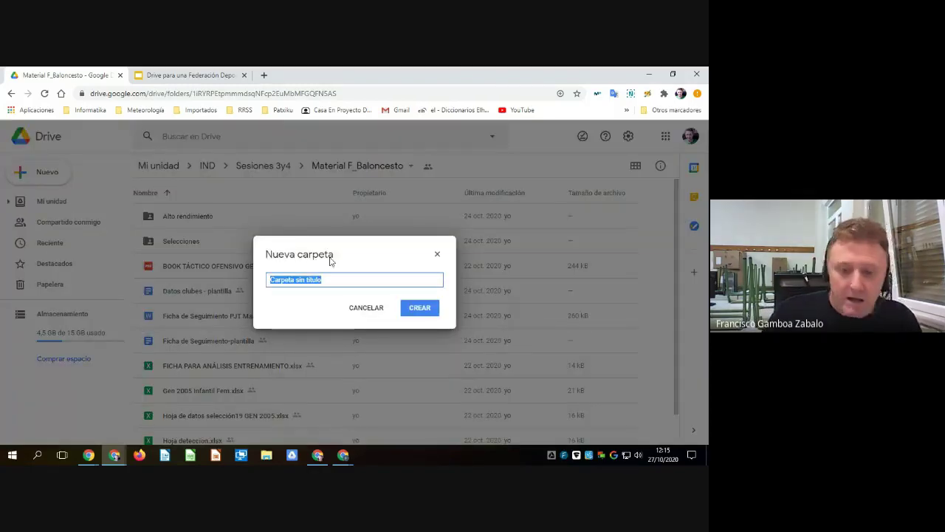
text(Se)
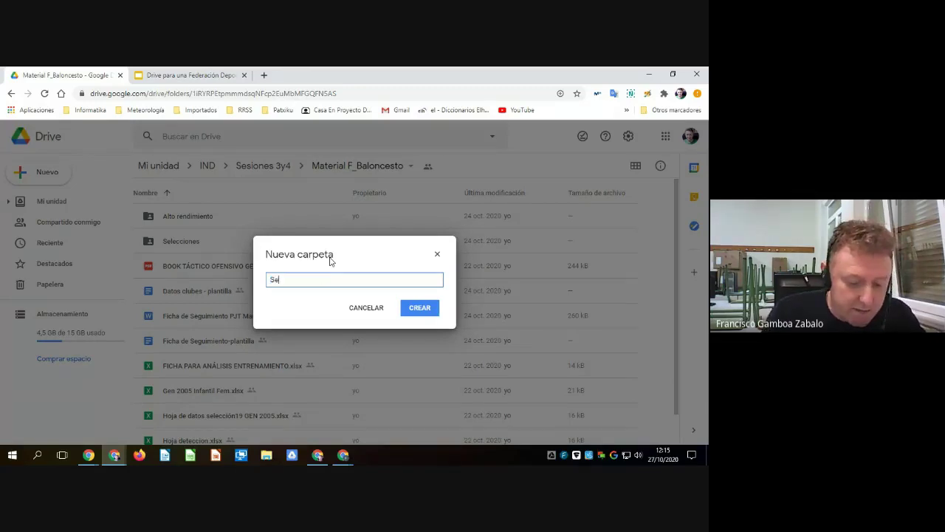
text(leccio)
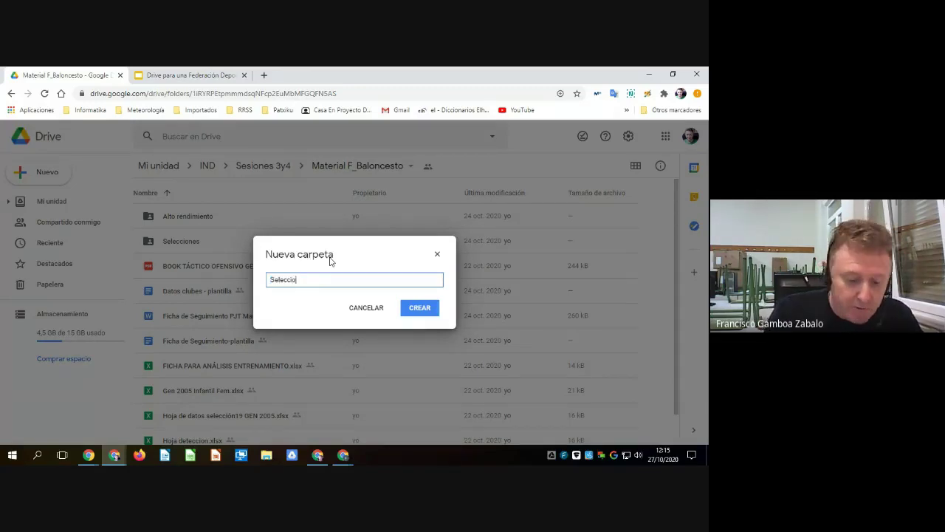
text(nes)
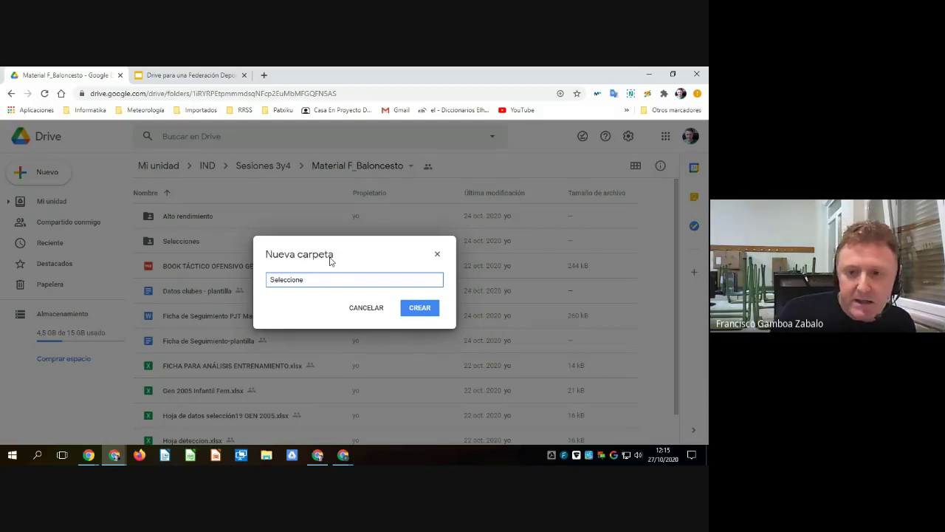
key(BackSpace)
key(BackSpace)
key(BackSpace)
key(BackSpace)
key(BackSpace)
key(BackSpace)
key(BackSpace)
key(BackSpace)
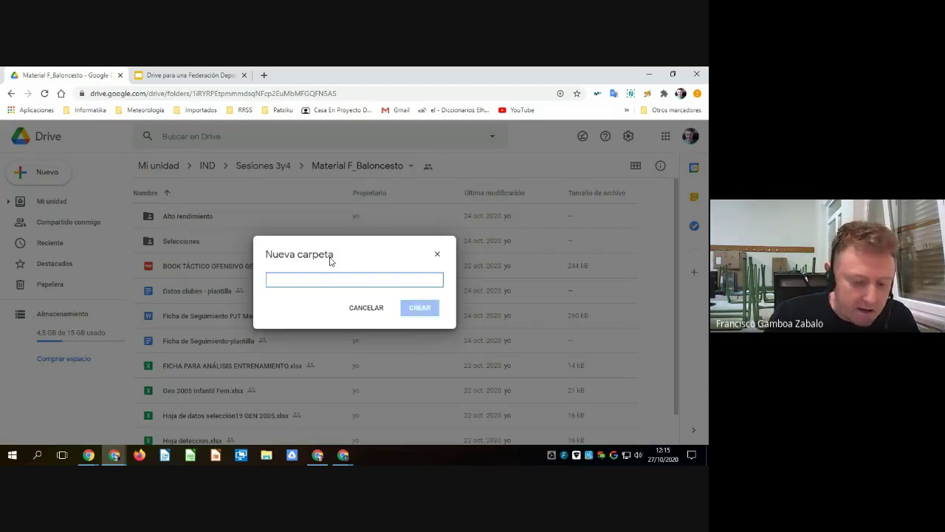
text(Plantillas)
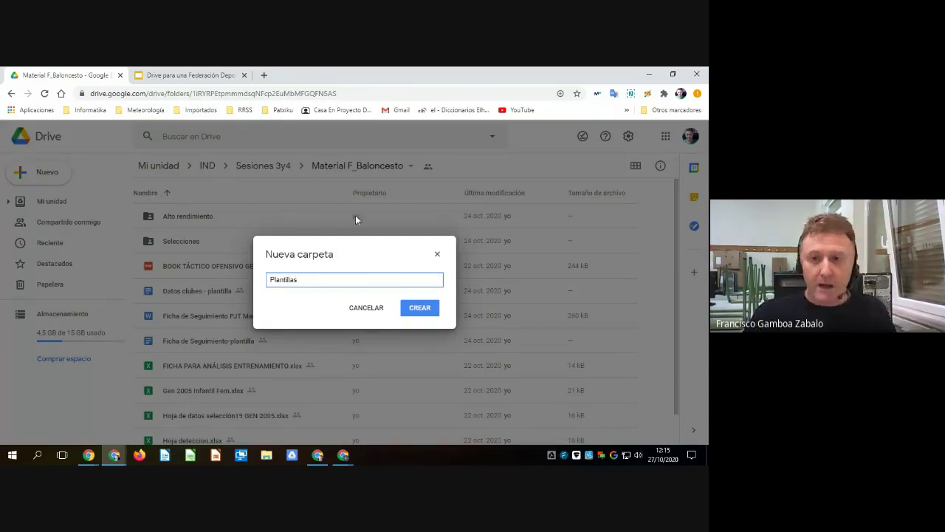
click(417, 307)
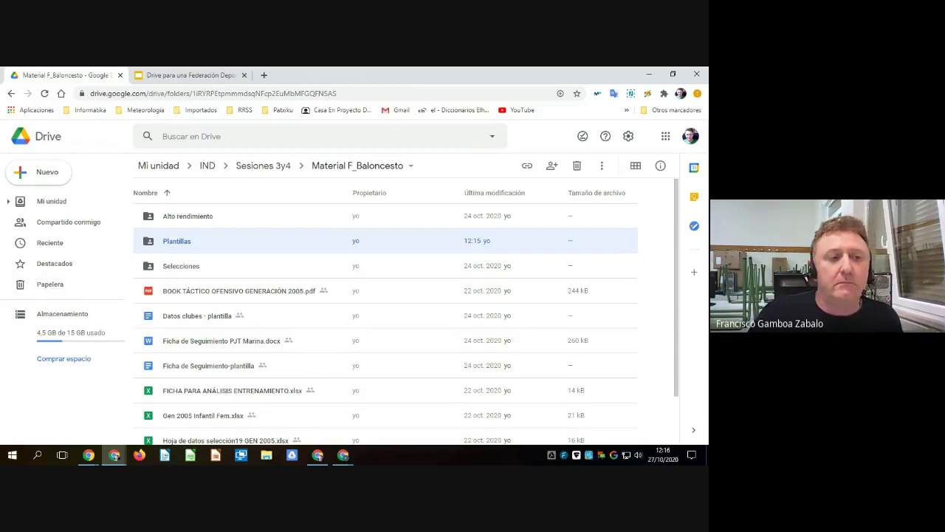
Create a new folder named F_Nav_deporte in Material F_Baloncesto.
click(47, 173)
click(65, 177)
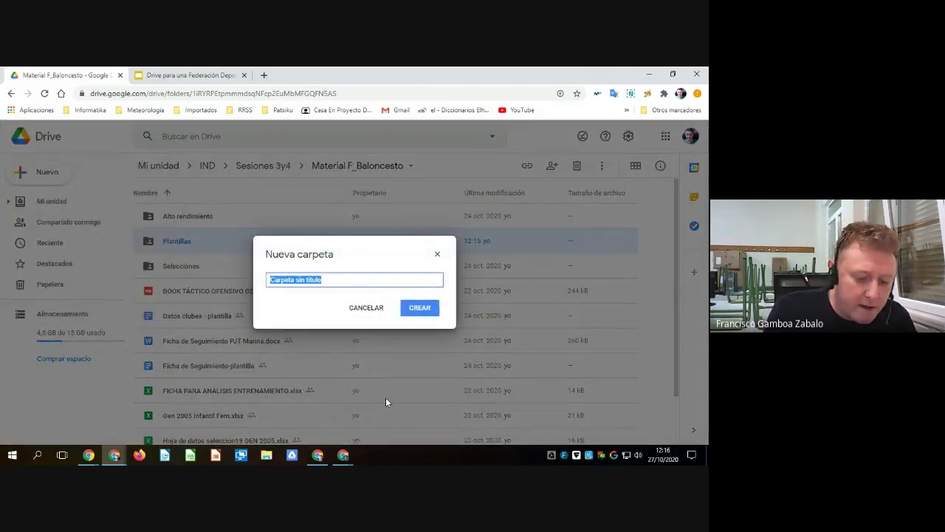
text(F_N)
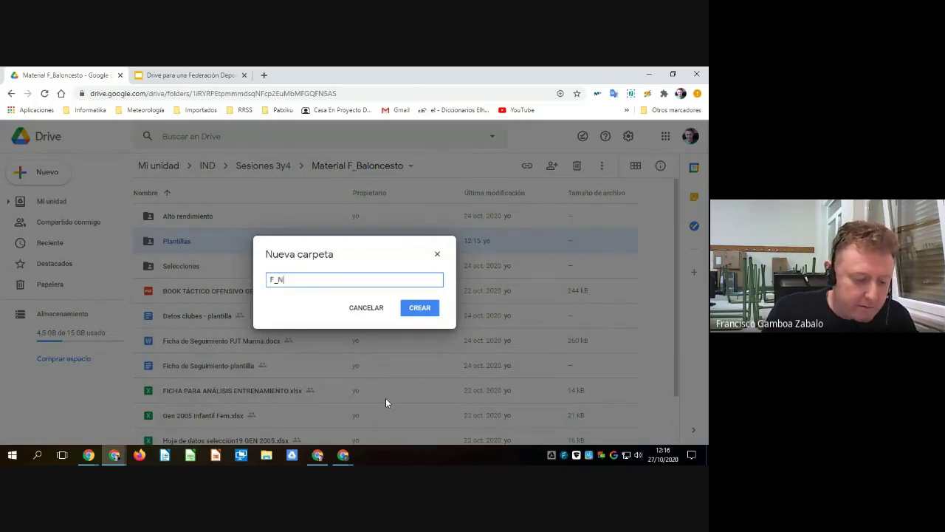
text(av_)
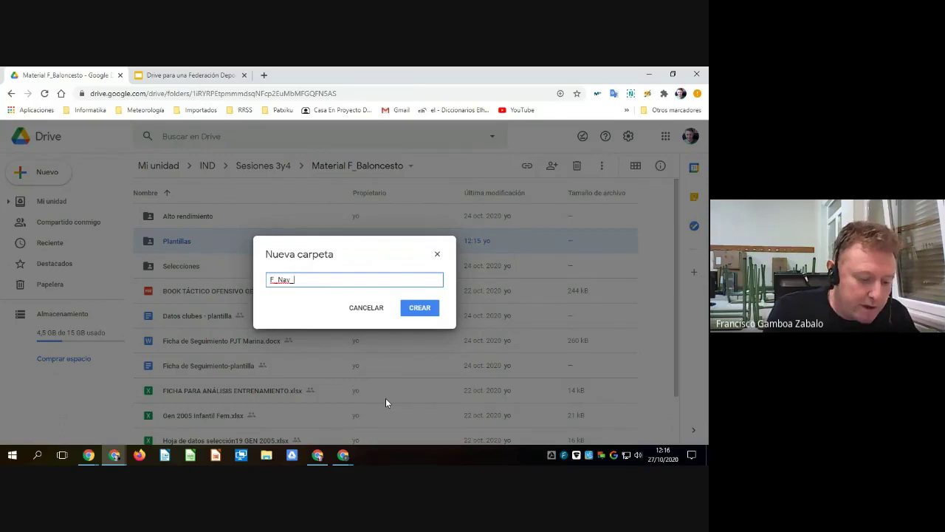
text(deporte)
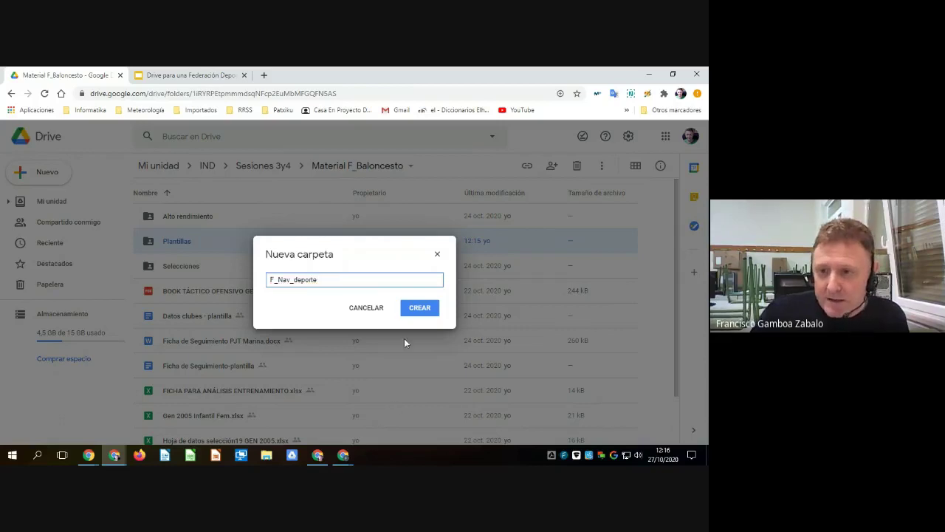
click(421, 308)
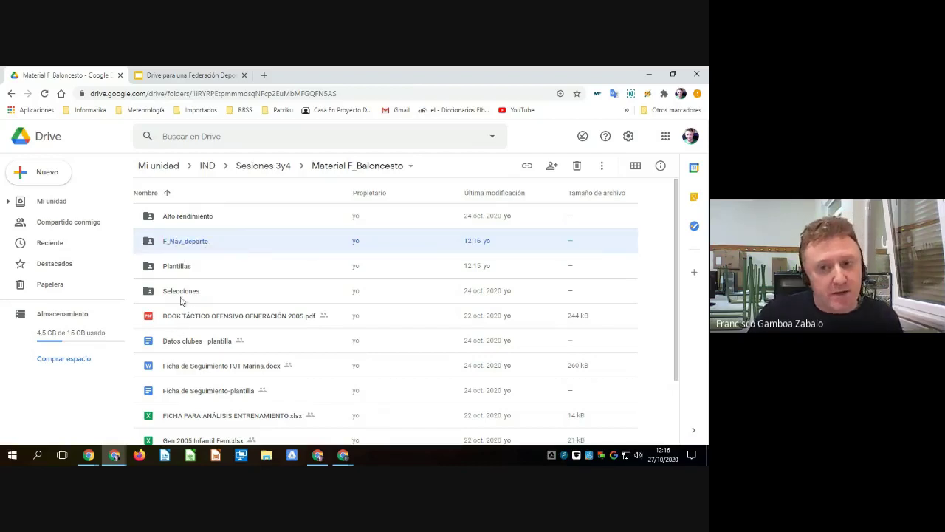
click(175, 77)
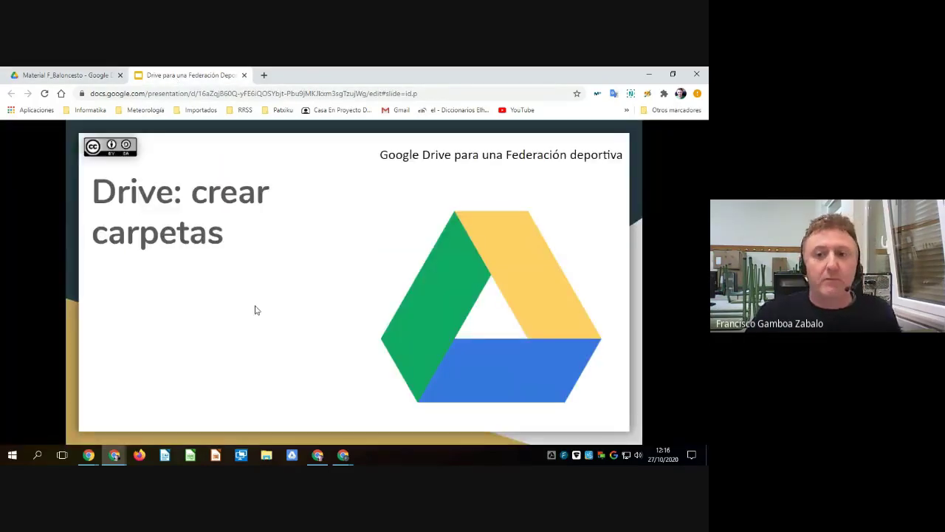
click(256, 310)
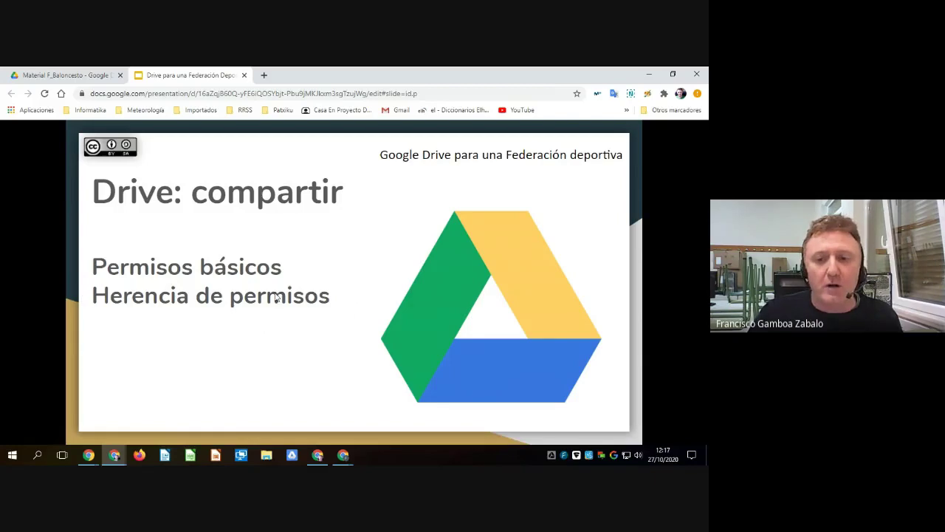
click(65, 74)
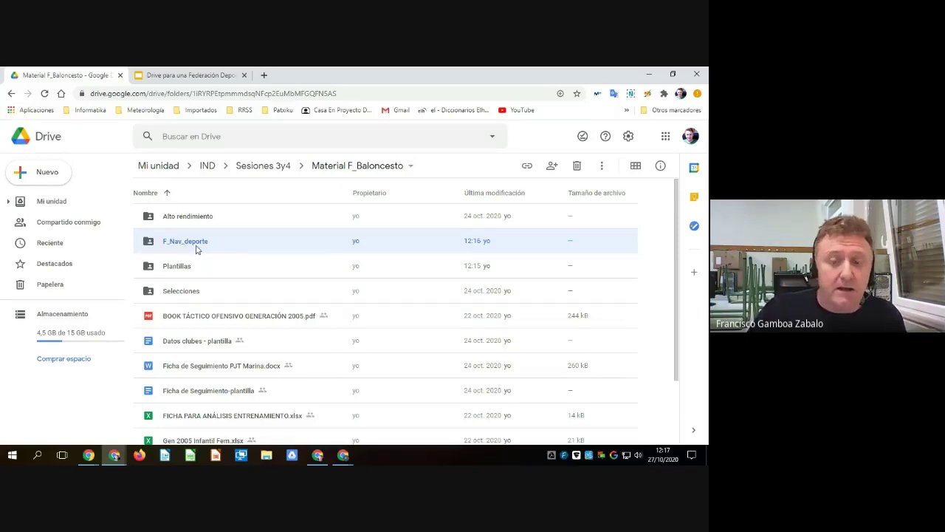
Review F_Nav_deporte's sharing settings, people and roles without changing anything.
right_click(193, 247)
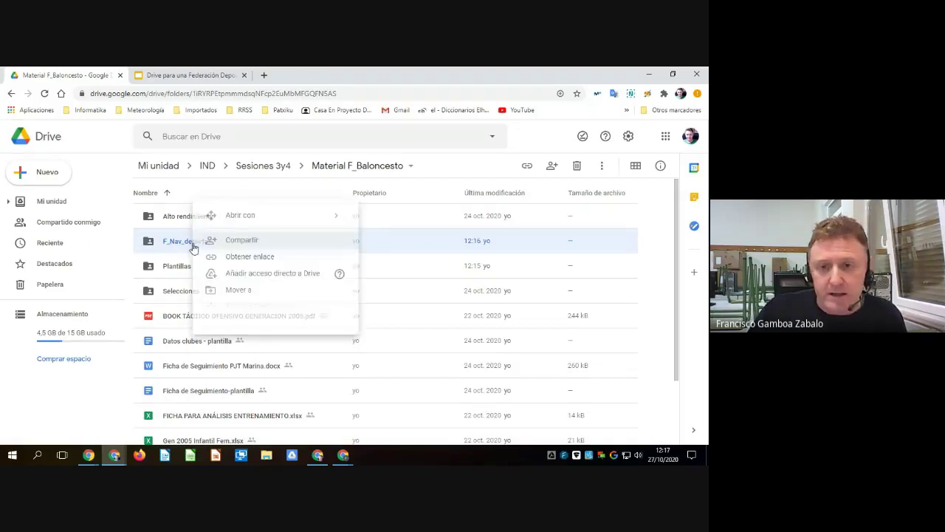
click(249, 248)
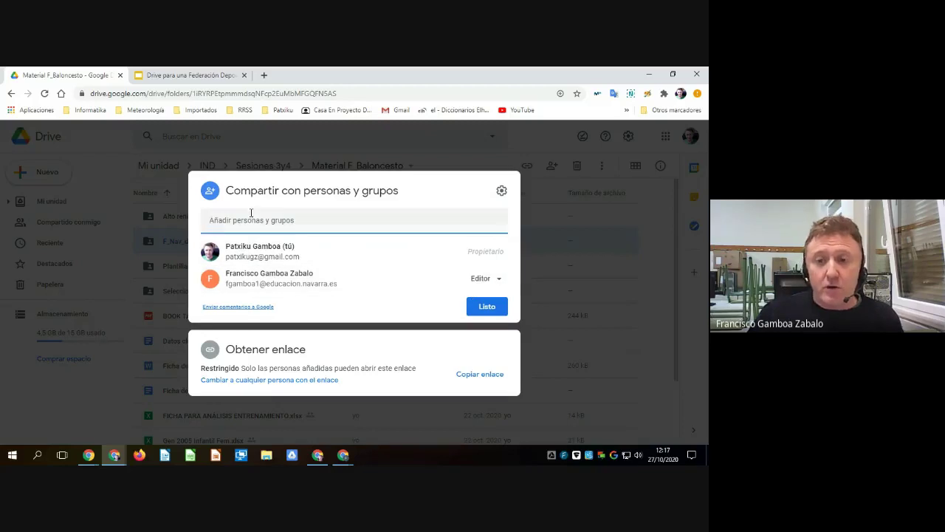
click(241, 222)
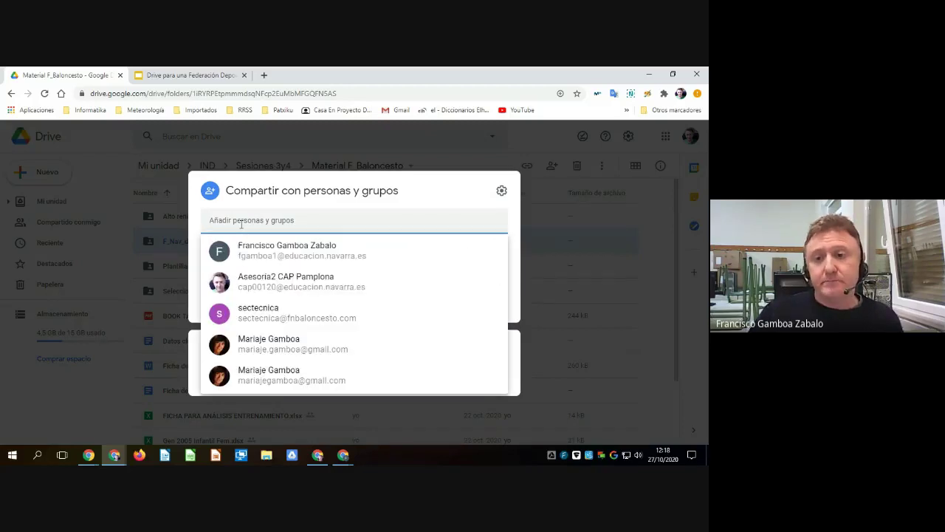
key(Escape)
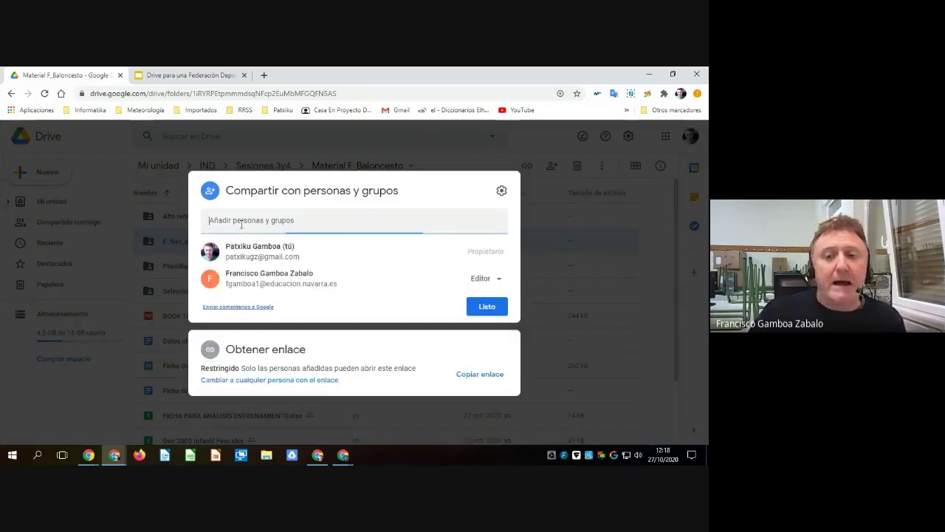
click(241, 224)
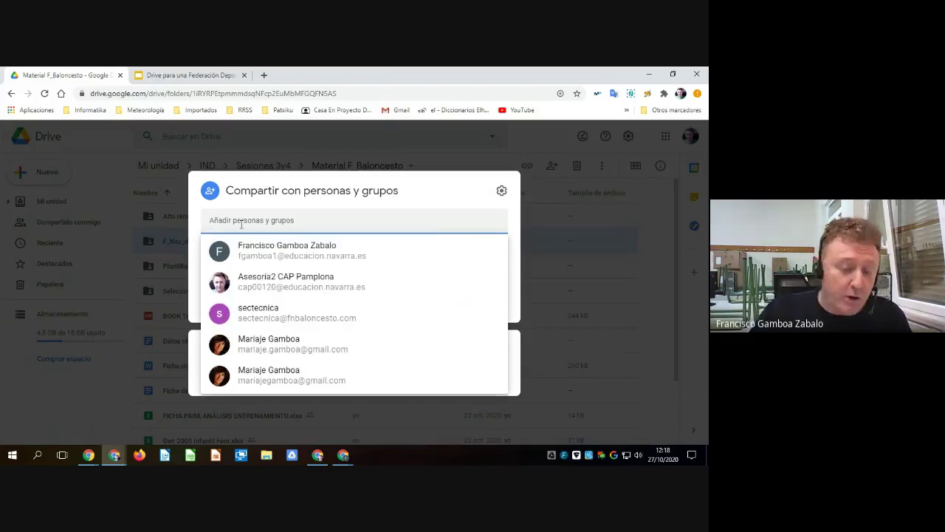
key(Escape)
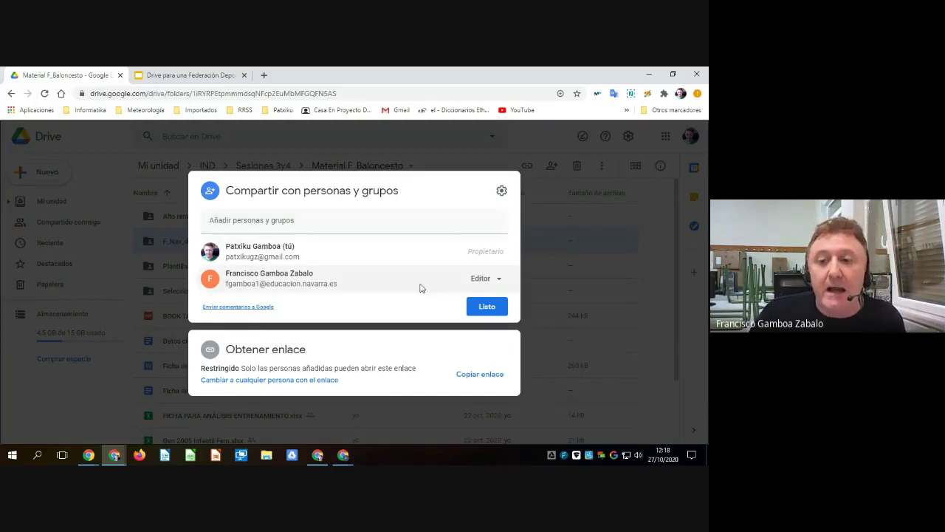
click(495, 280)
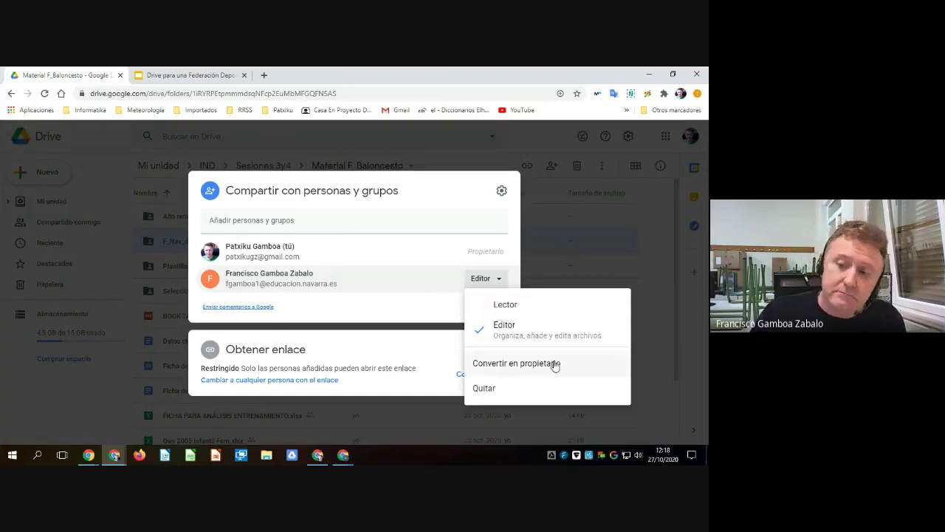
click(269, 340)
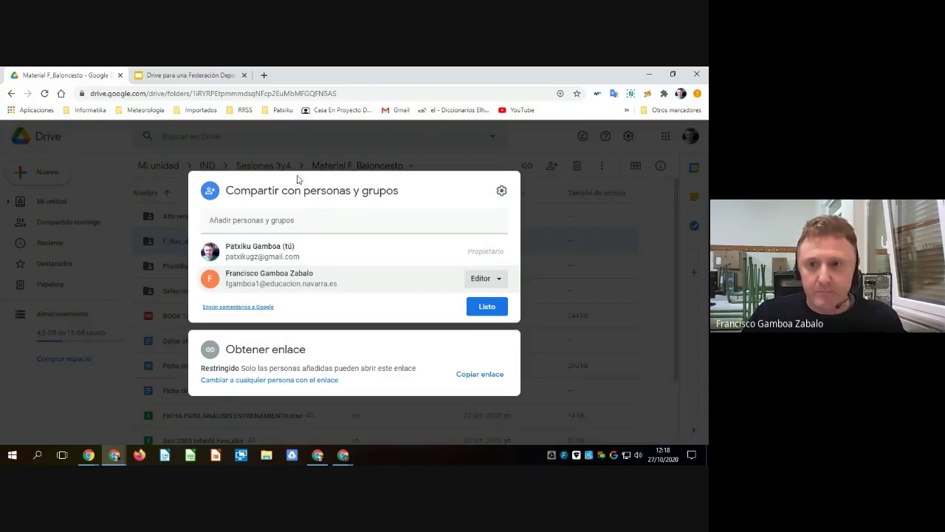
click(158, 167)
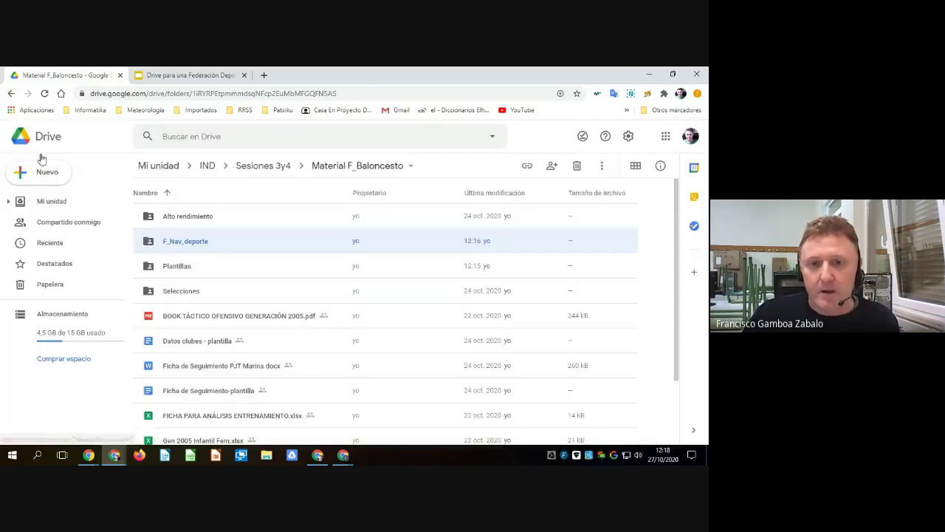
Go up to Sesiones 3y4 and open the Formularios folder.
click(262, 167)
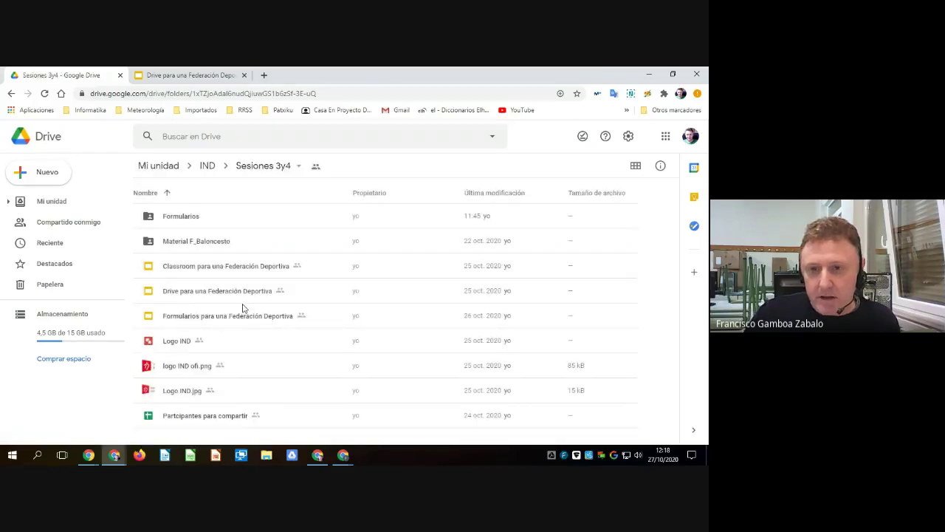
click(189, 223)
key(Return)
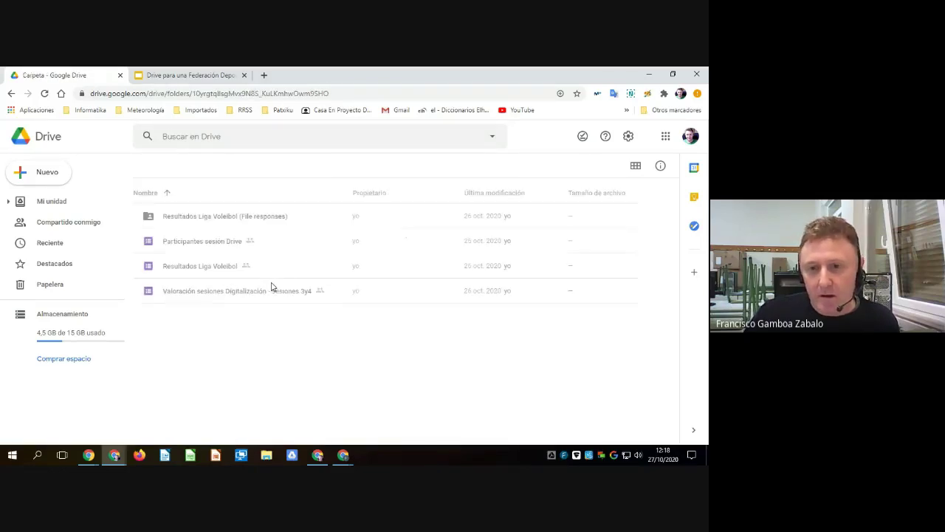
Open the 'Participantes sesión Drive' form from the Formularios folder.
double_click(205, 244)
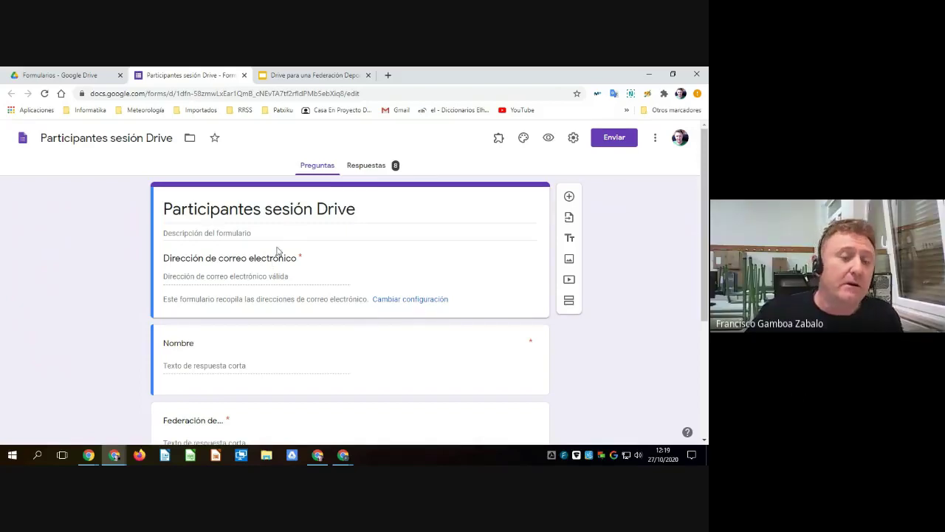
Send the form's 8 responses to a new spreadsheet, Participantes sesión Drive (respuestas).
click(382, 169)
click(509, 201)
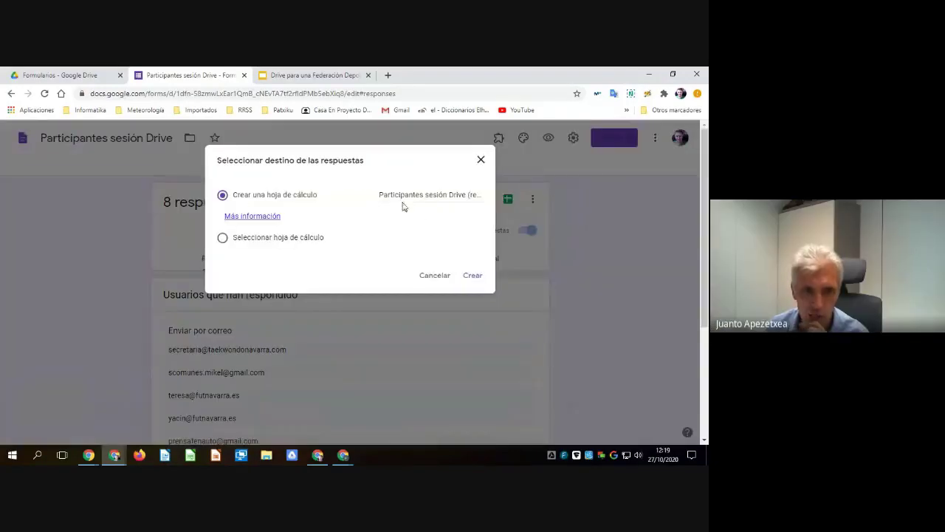
click(473, 276)
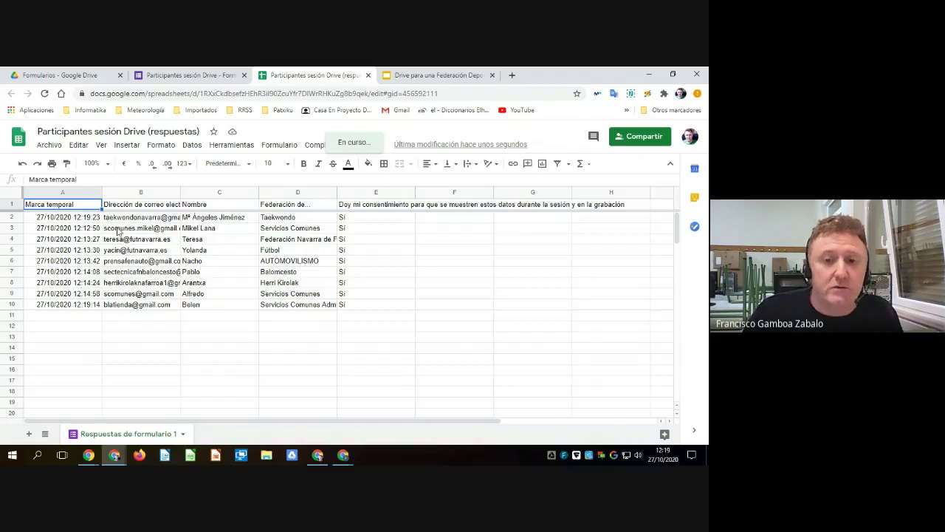
Widen column B, select the respondents' emails in B2:B10, and return to Drive.
click(137, 219)
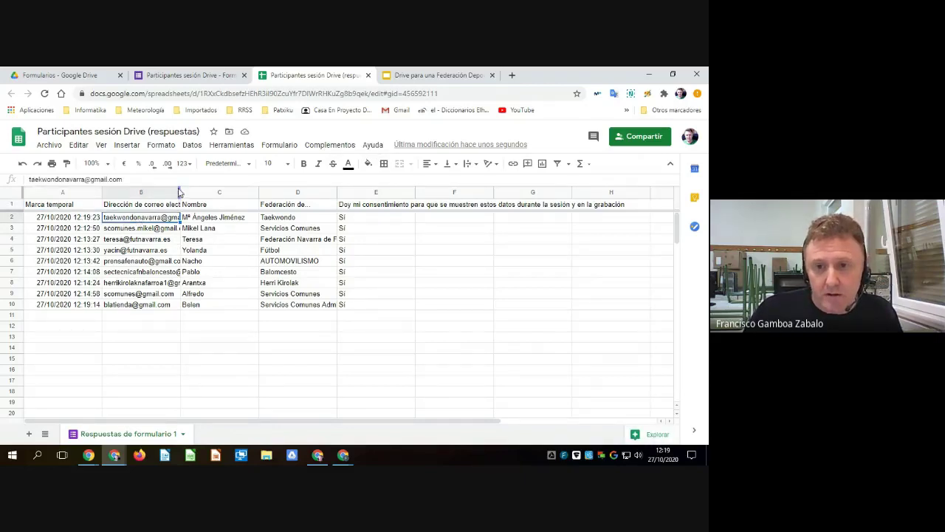
drag(179, 193, 257, 193)
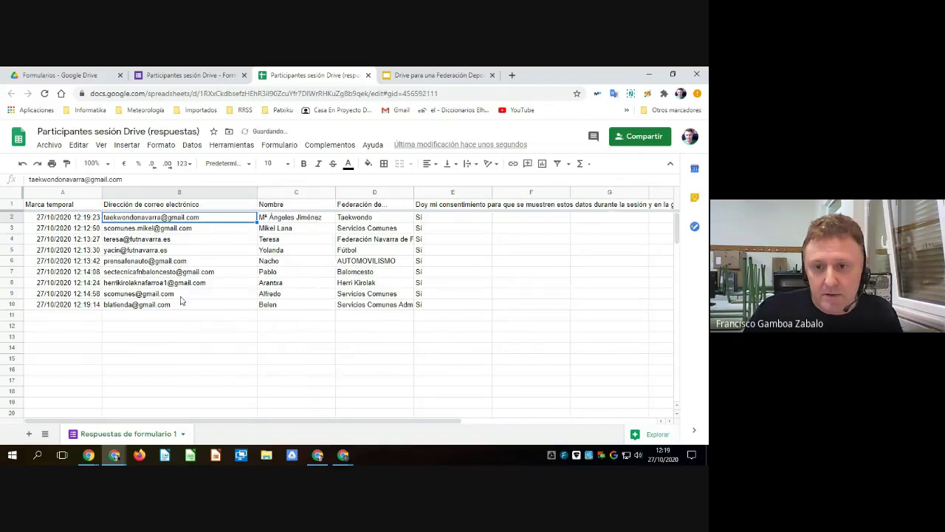
drag(155, 219, 165, 307)
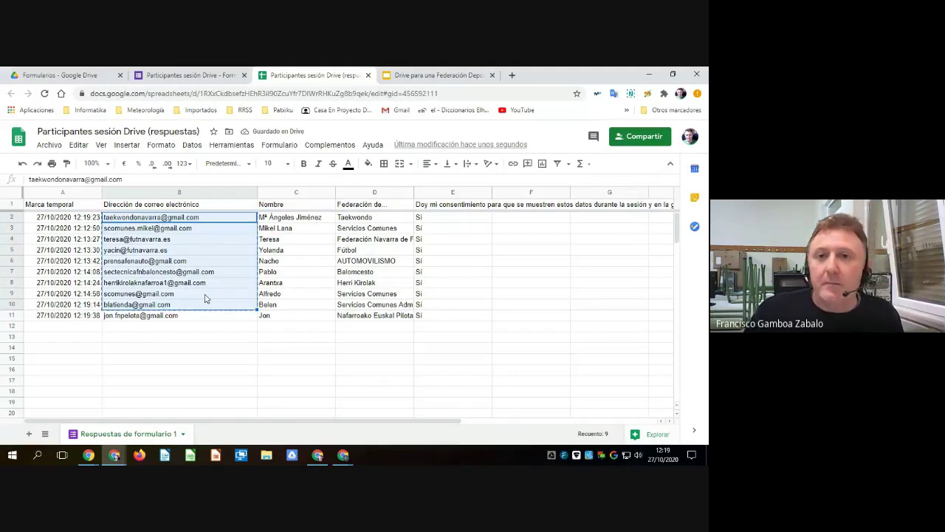
click(59, 75)
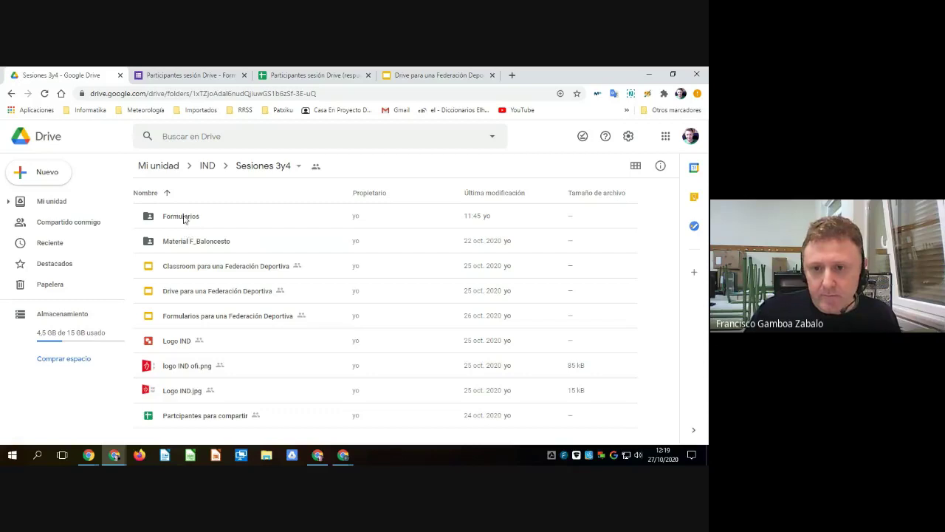
Open the sharing settings for F_Nav_deporte inside Material F_Baloncesto.
double_click(195, 250)
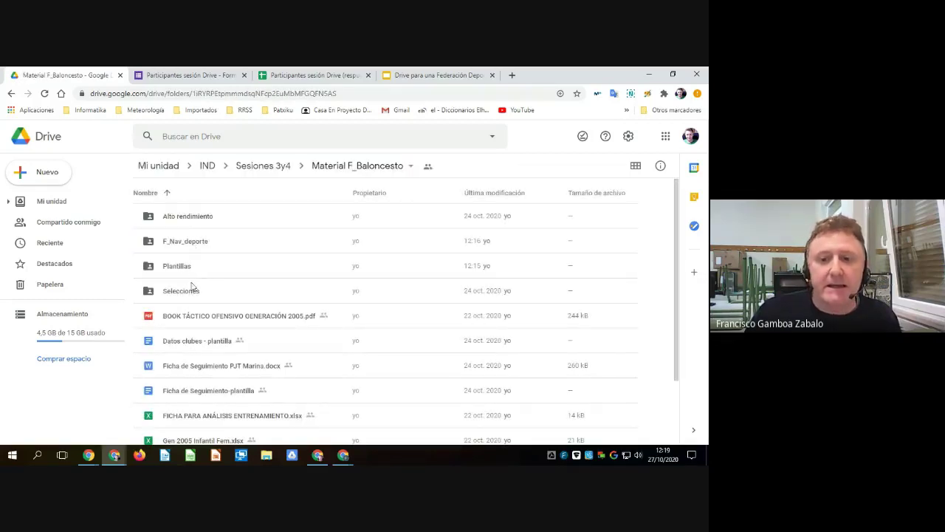
click(184, 247)
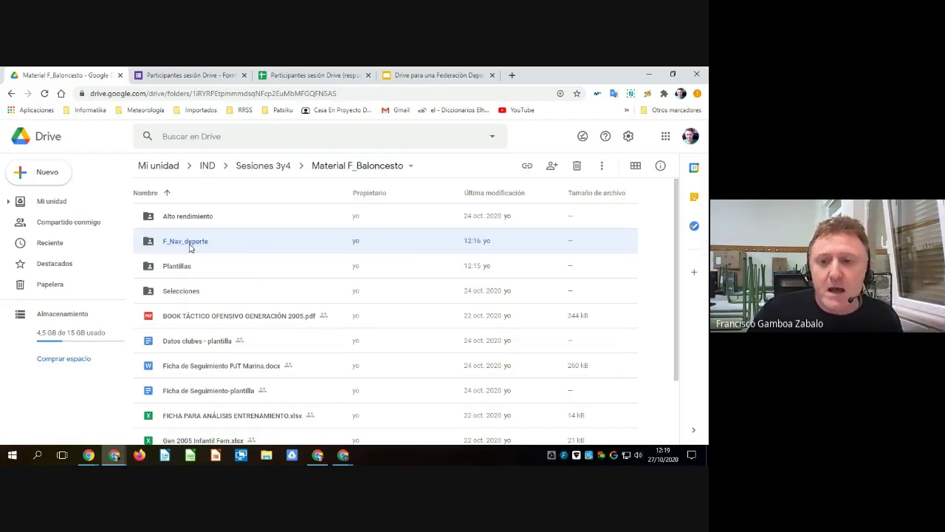
right_click(190, 248)
click(227, 248)
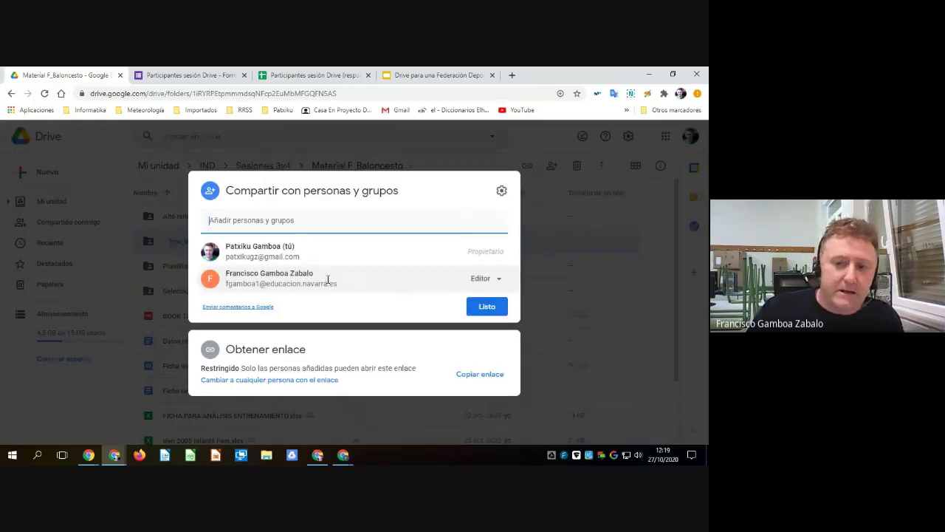
Paste the copied respondent emails as people to share F_Nav_deporte with.
click(258, 220)
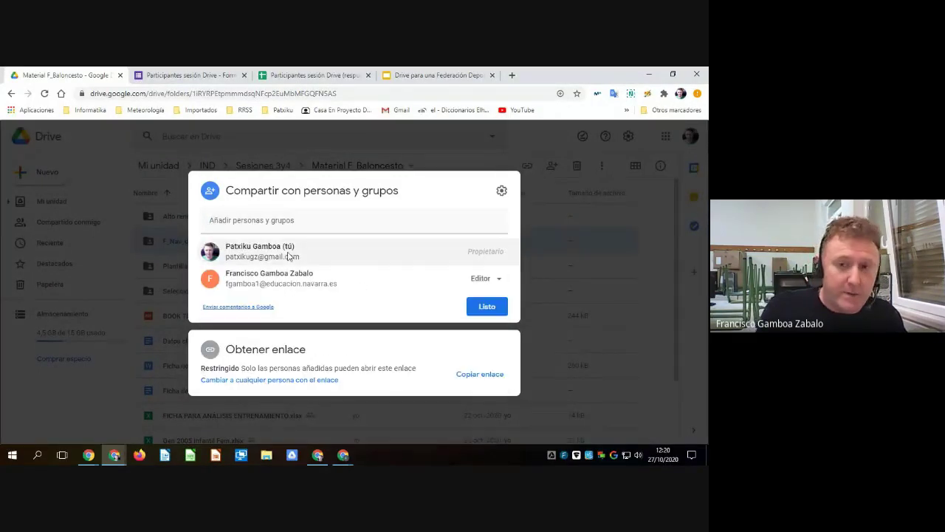
mouse_move(288, 255)
click(327, 222)
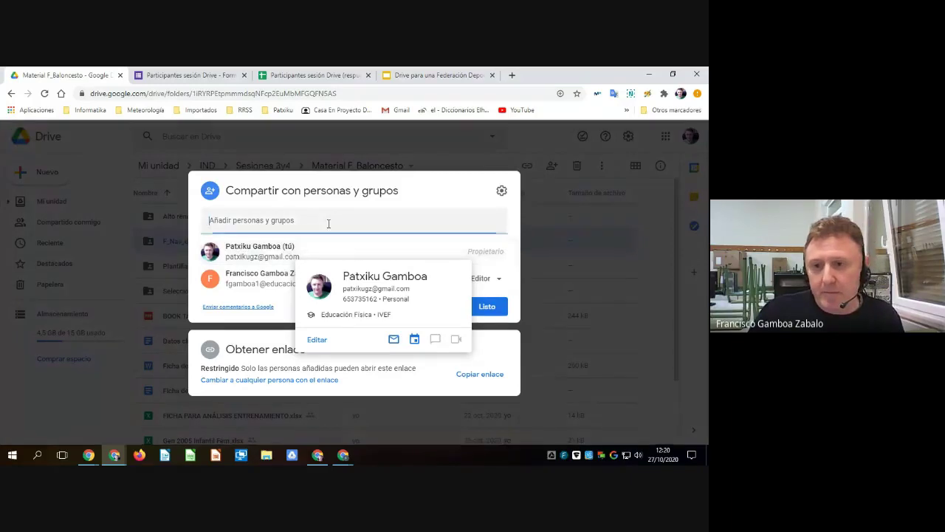
key(ctrl+v)
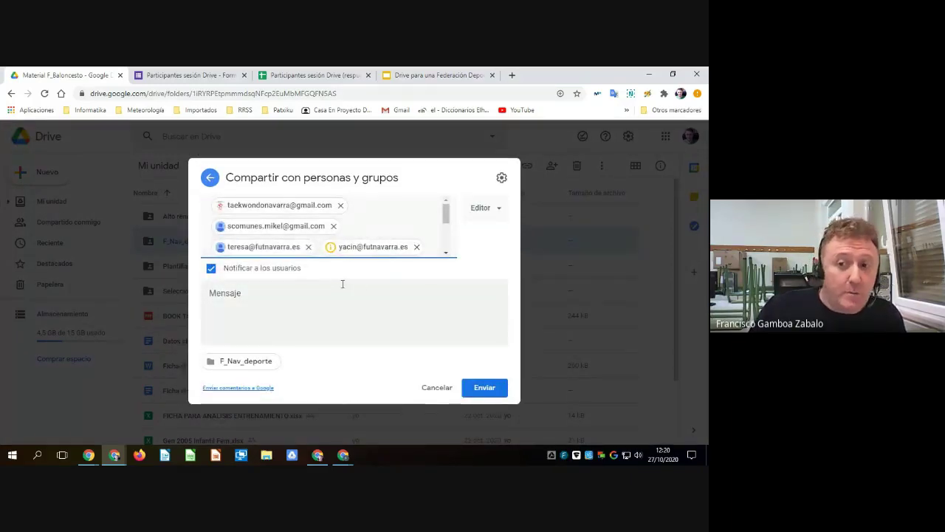
Share F_Nav_deporte as Lector with notifications on, confirming the non-Google account warning.
click(499, 211)
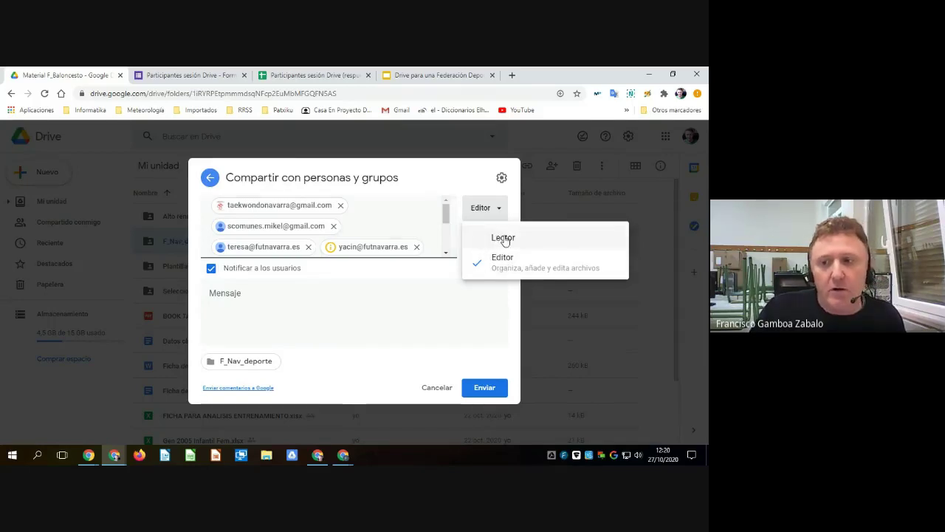
click(504, 238)
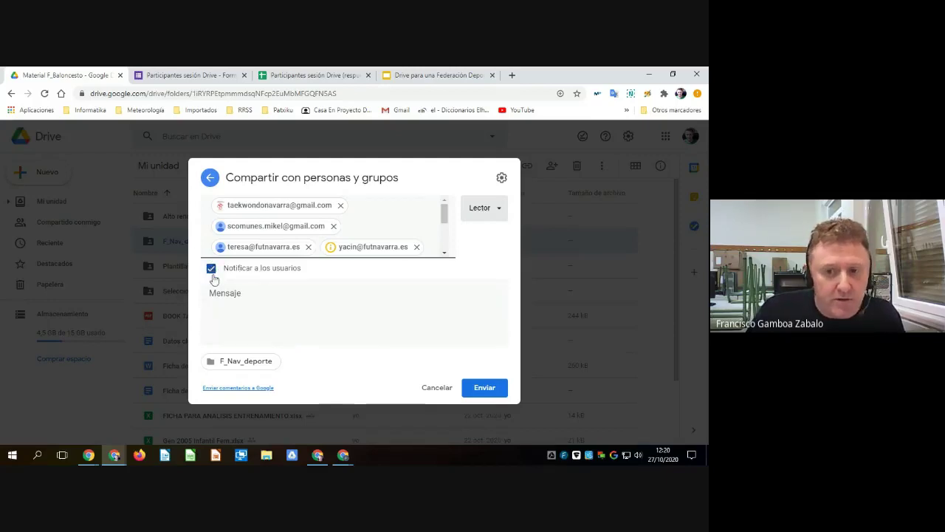
click(229, 293)
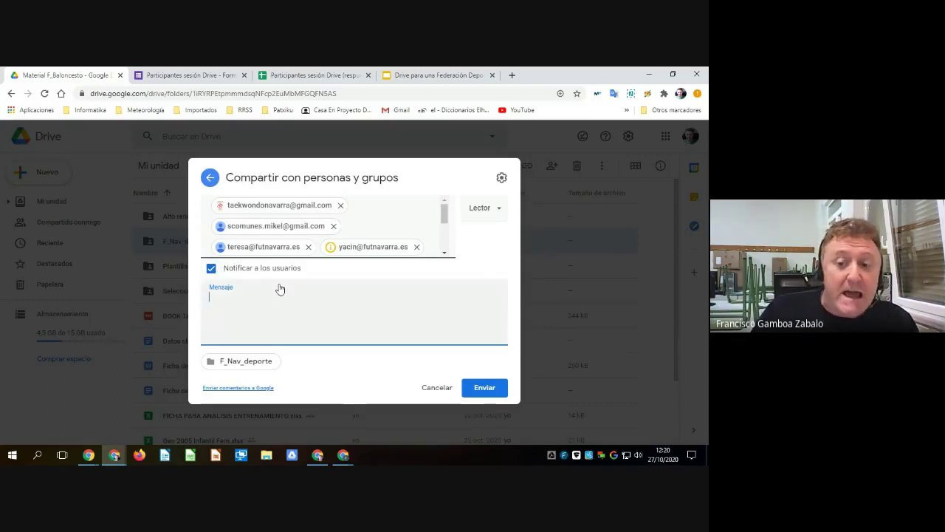
click(212, 269)
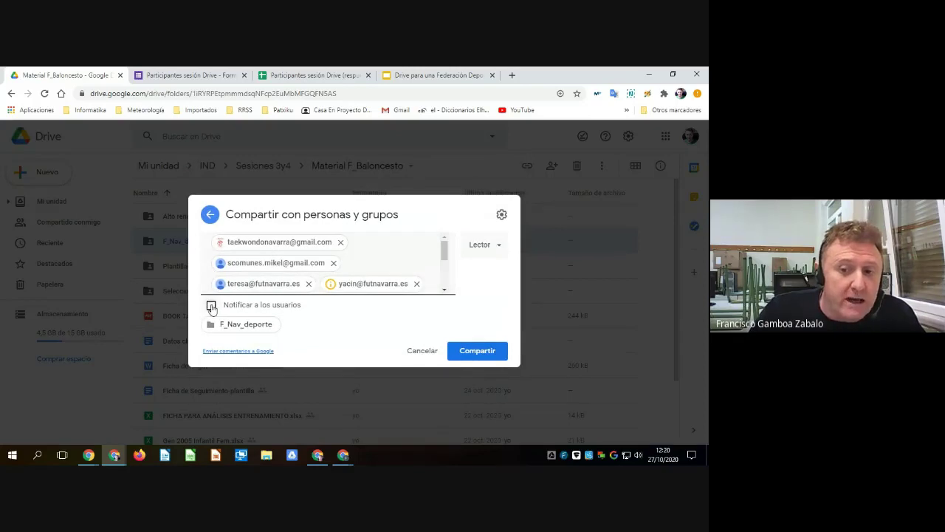
click(212, 306)
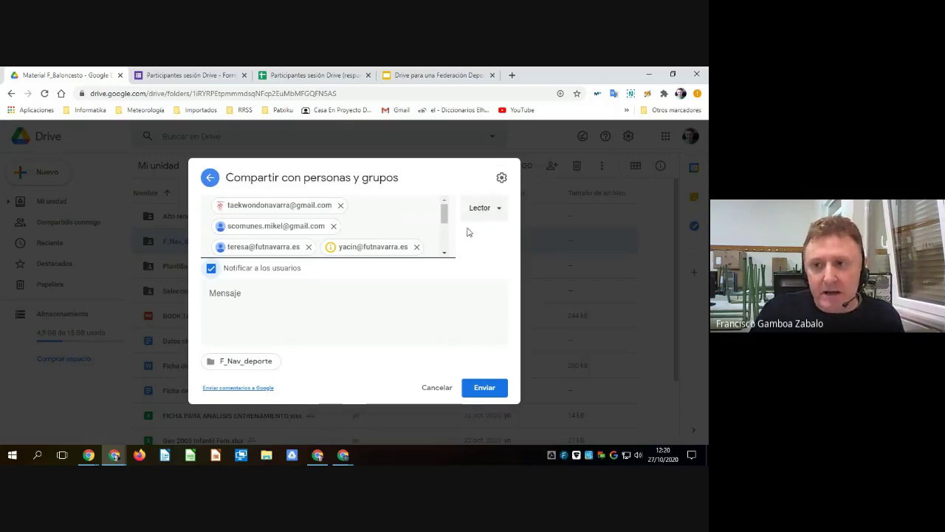
click(485, 389)
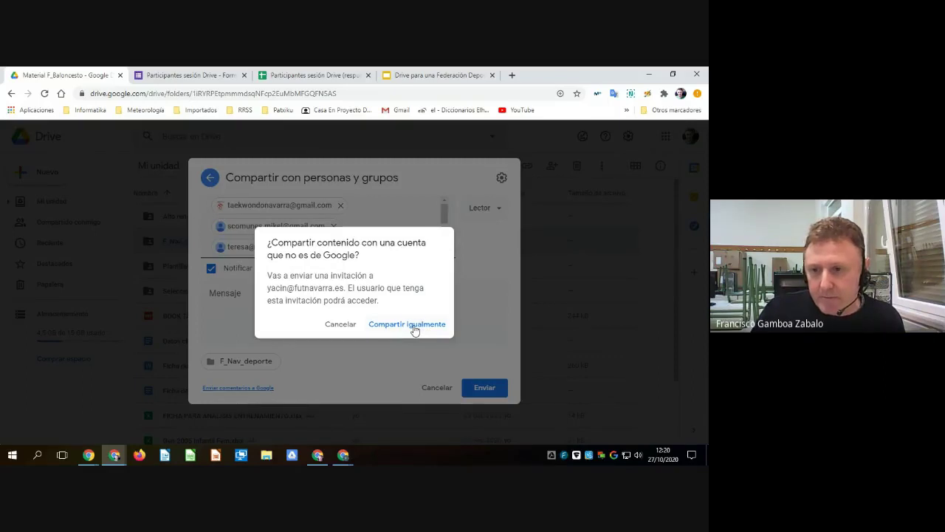
click(422, 329)
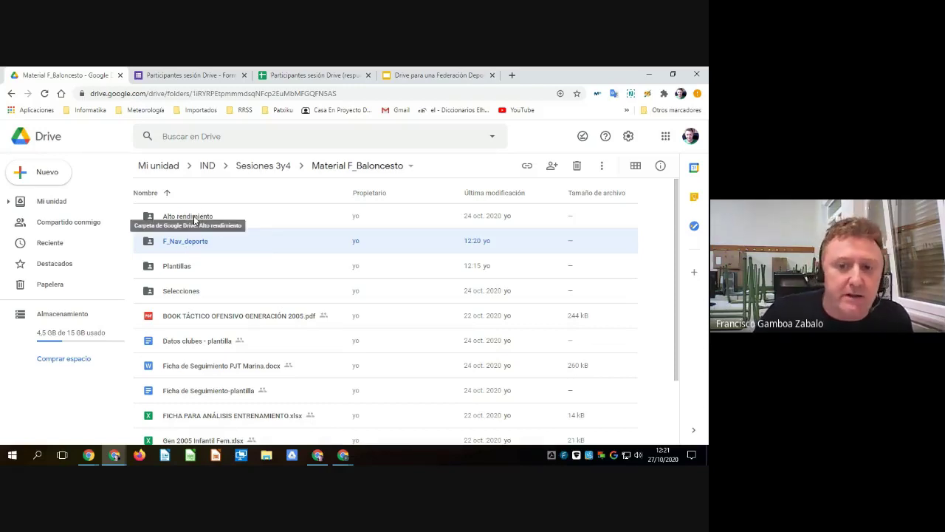
Select the Alto rendimiento, Plantillas and Selecciones folders and open sharing for them.
click(196, 217)
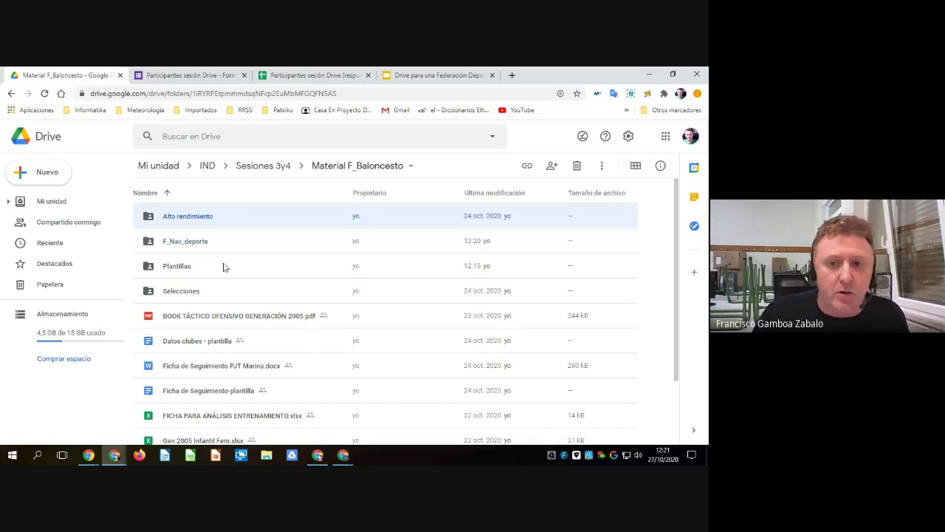
ctrl+click(177, 268)
ctrl+click(188, 294)
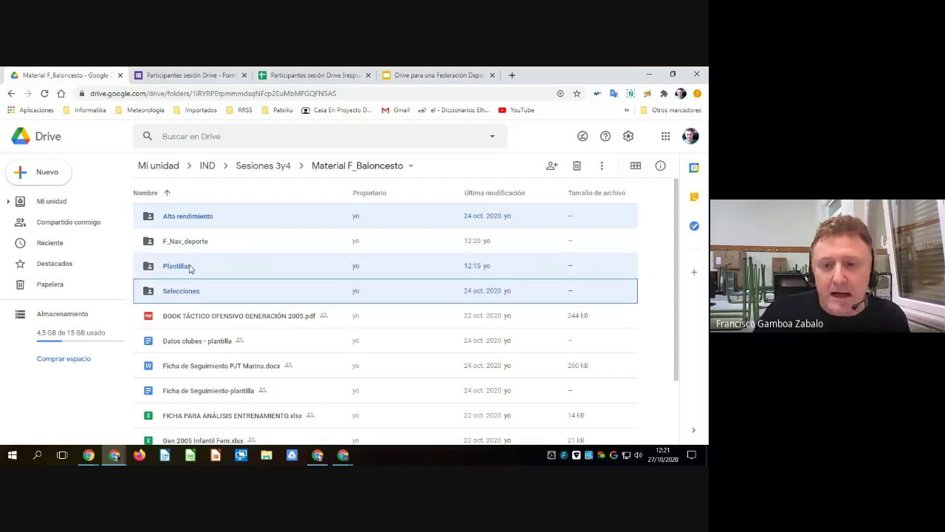
right_click(191, 269)
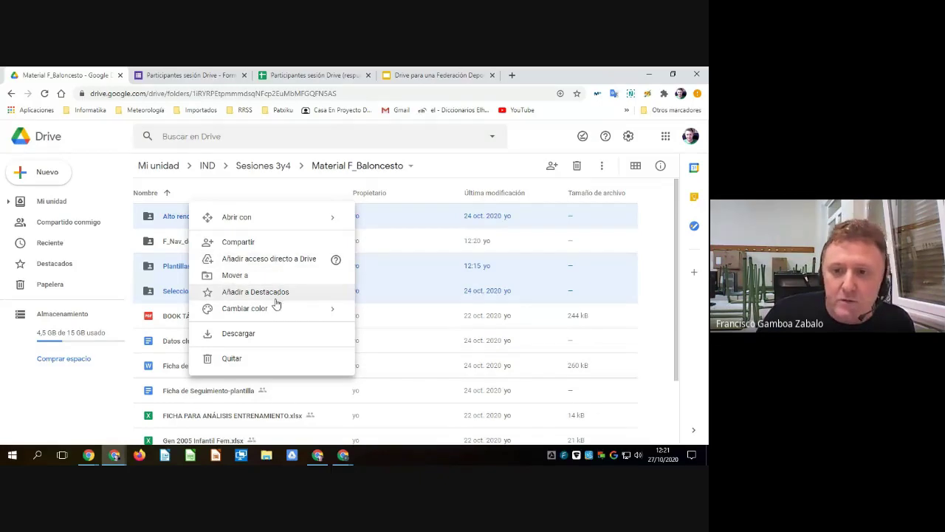
mouse_move(265, 313)
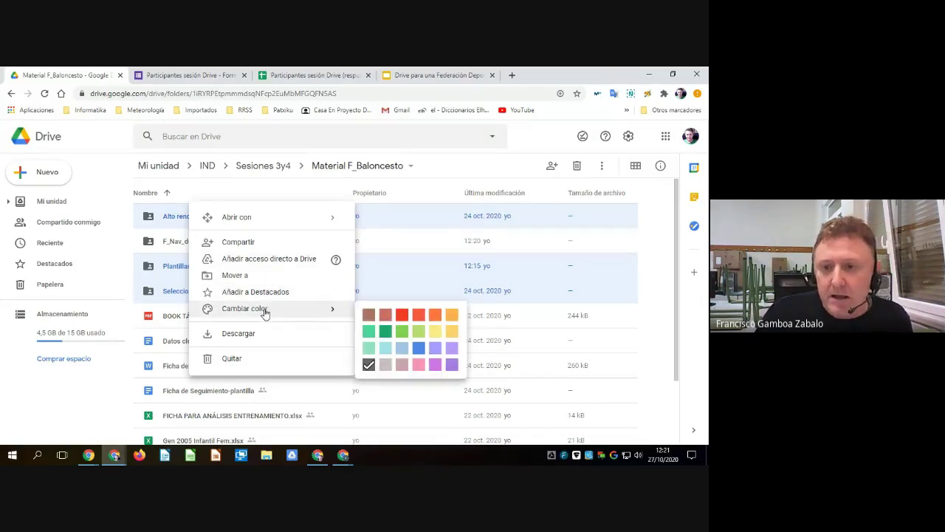
click(258, 242)
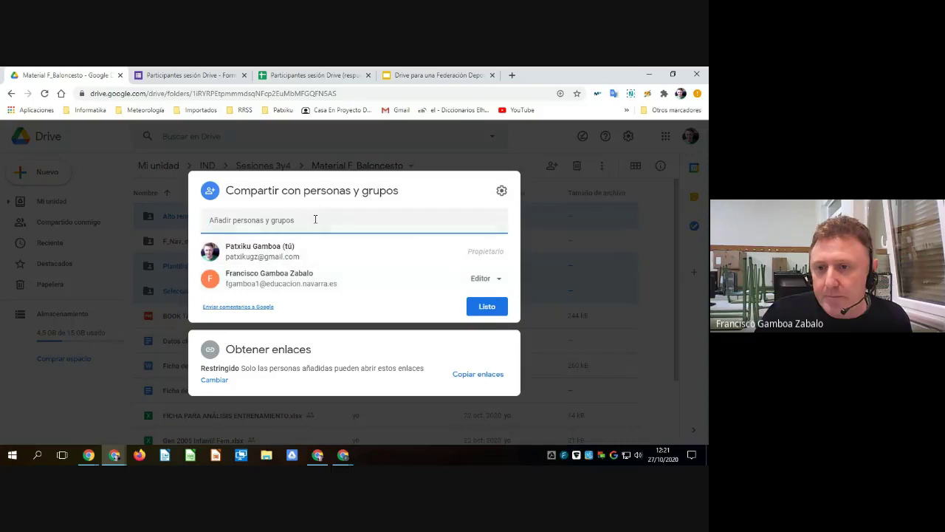
Paste the collected email addresses as Lector recipients, send, and confirm for non-Google accounts.
click(309, 214)
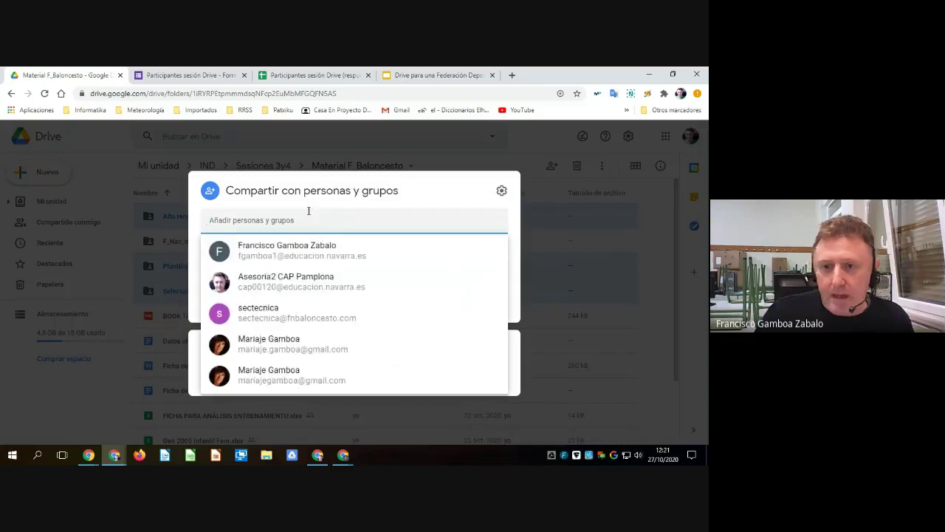
key(ctrl+v)
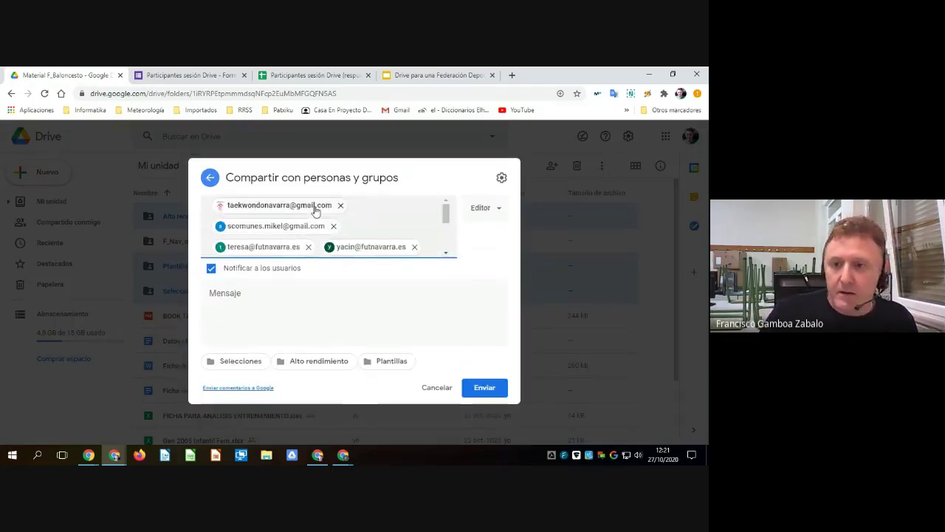
click(491, 212)
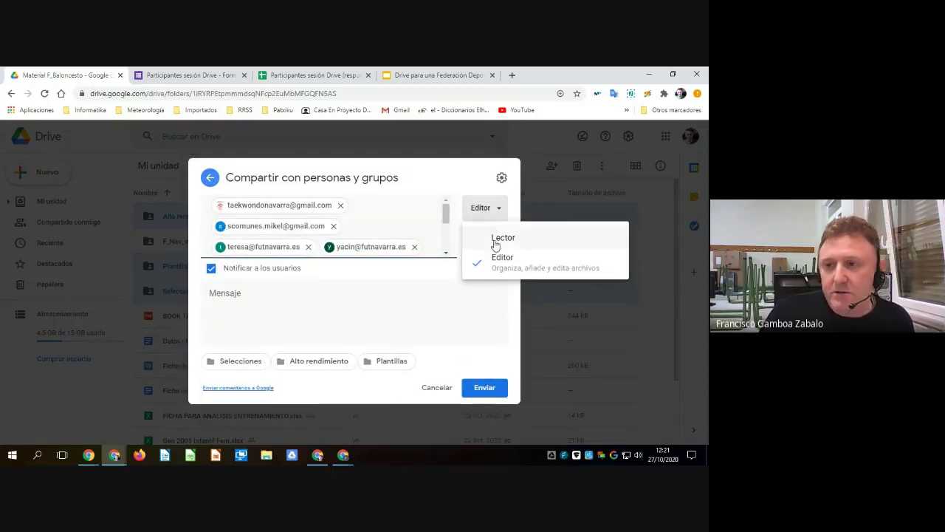
click(503, 238)
click(488, 387)
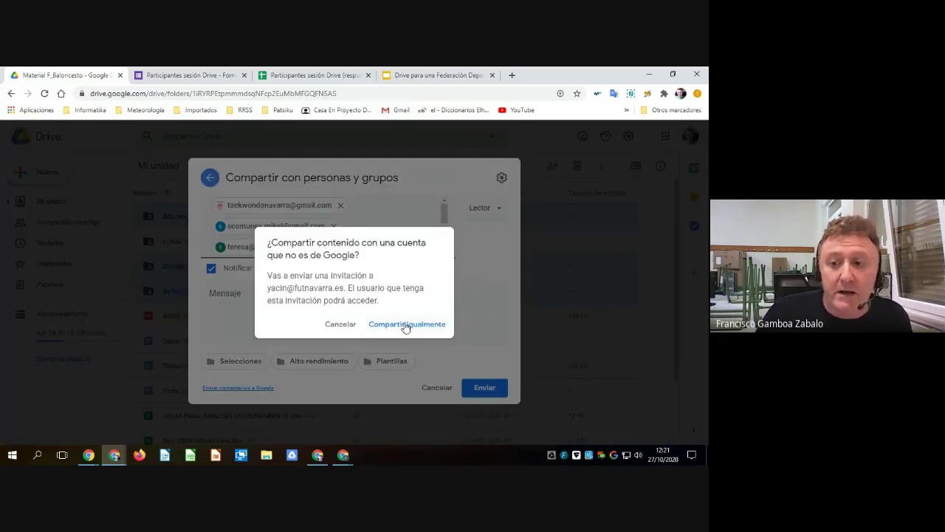
click(404, 326)
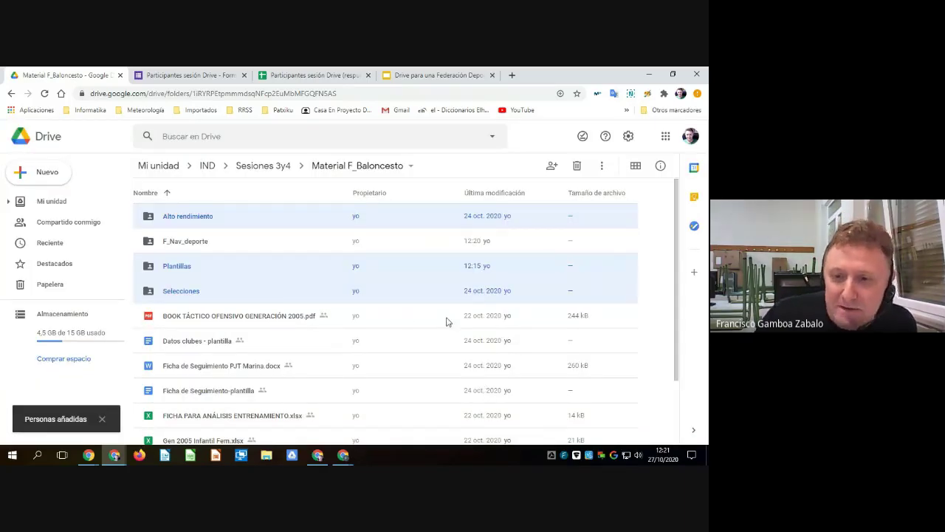
click(250, 251)
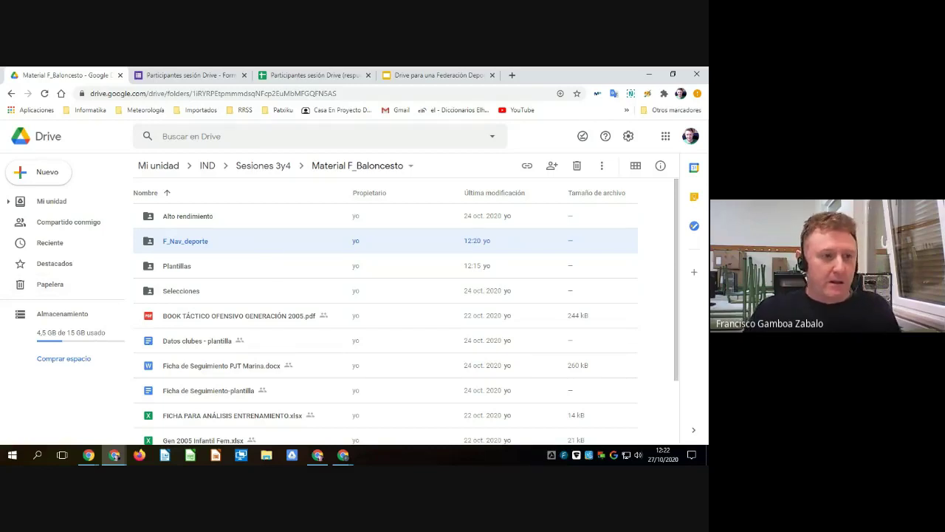
Advance the slides to 'Drive: subir documentos', then return to the Material F_Baloncesto folder in Drive.
click(499, 79)
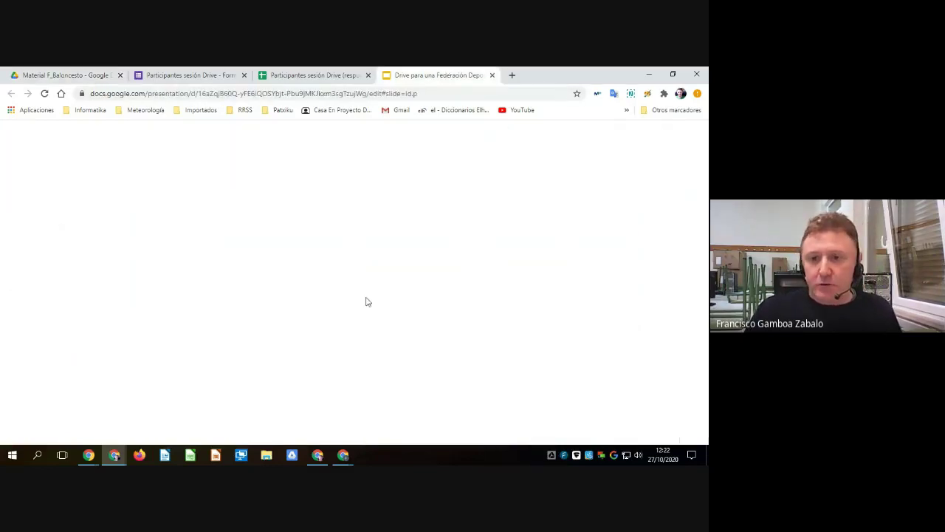
click(277, 266)
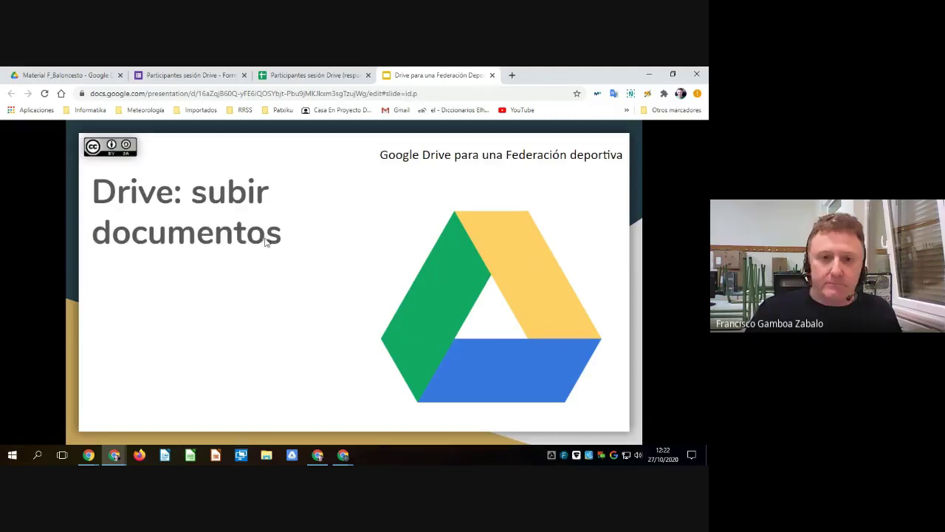
mouse_move(78, 390)
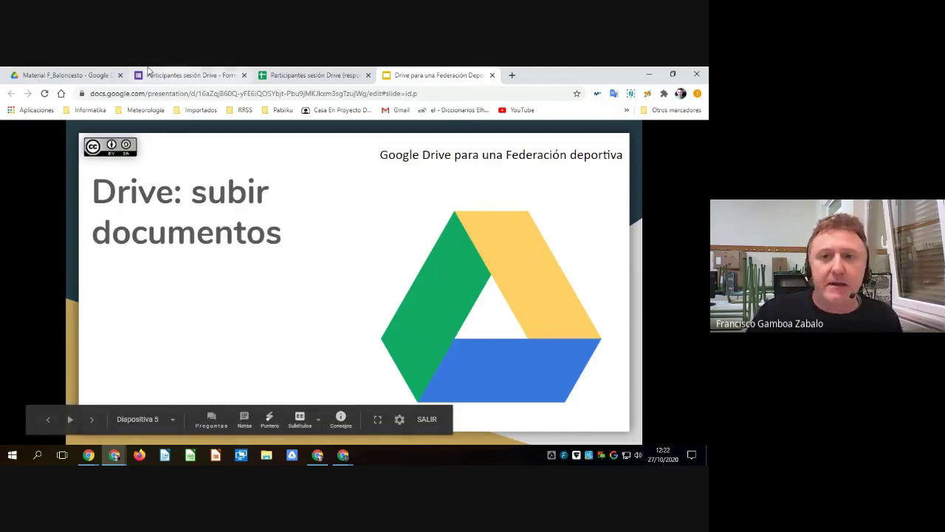
click(56, 75)
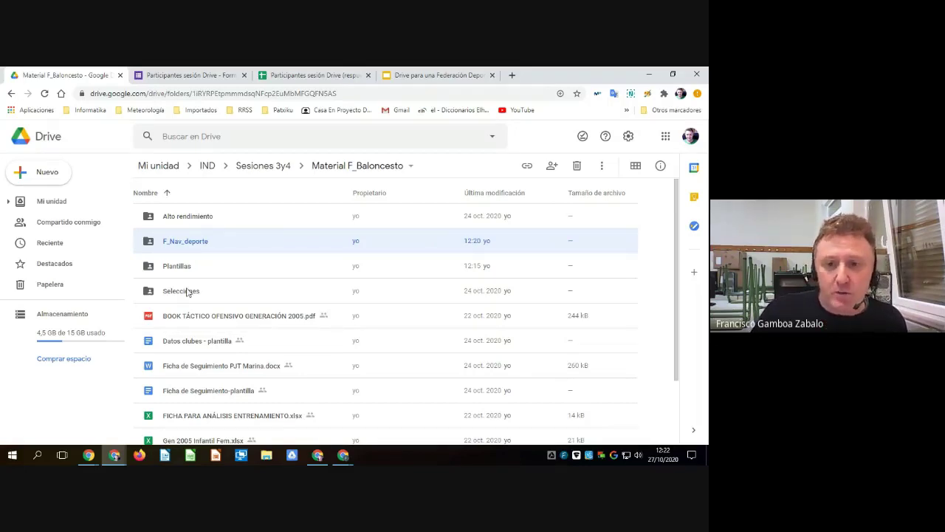
Inside Alto rendimiento, check that Seguimiento jugadores/as is shared with the recipients as Lector.
double_click(184, 217)
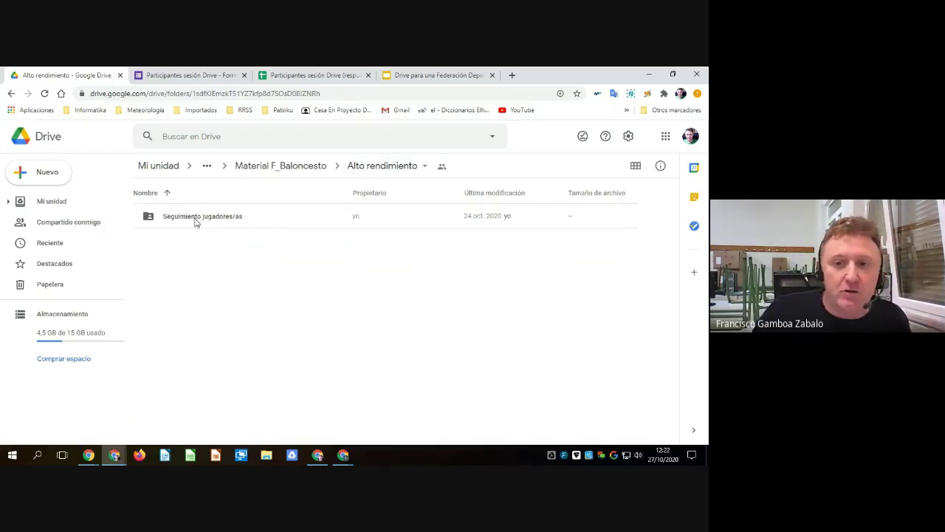
right_click(195, 218)
click(249, 244)
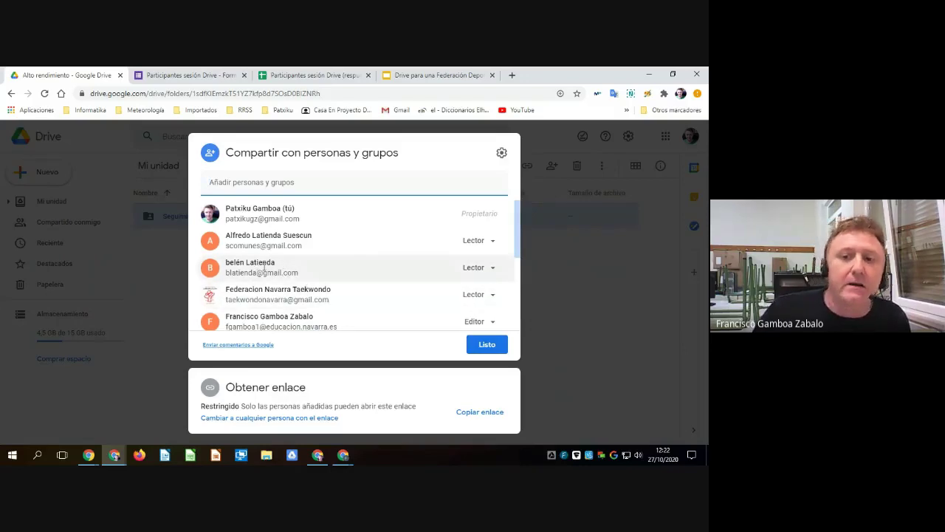
mouse_move(264, 268)
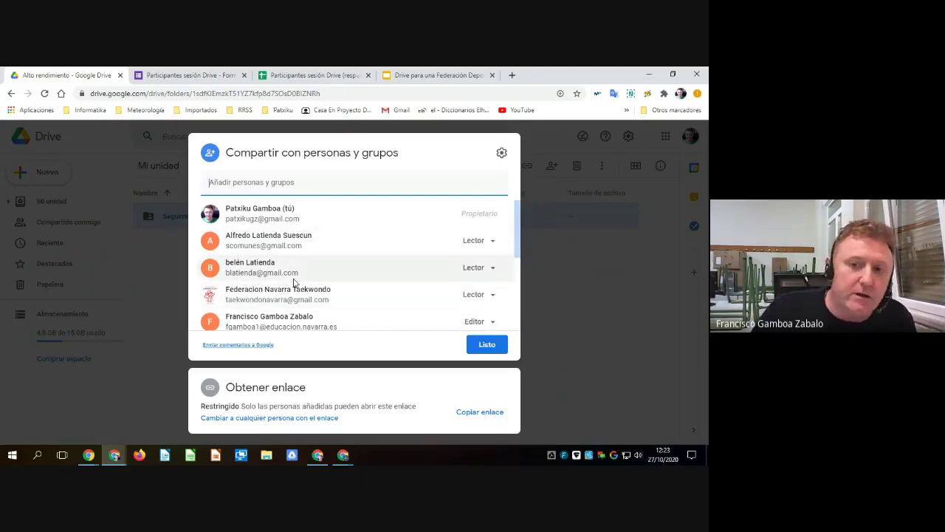
click(487, 345)
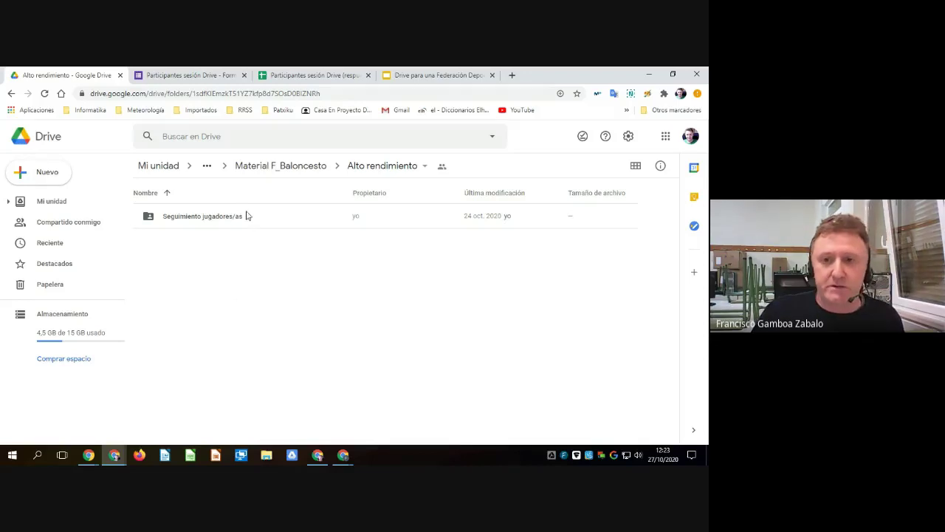
Go back up to the Sesiones 3y4 folder and switch to the presentation.
click(12, 94)
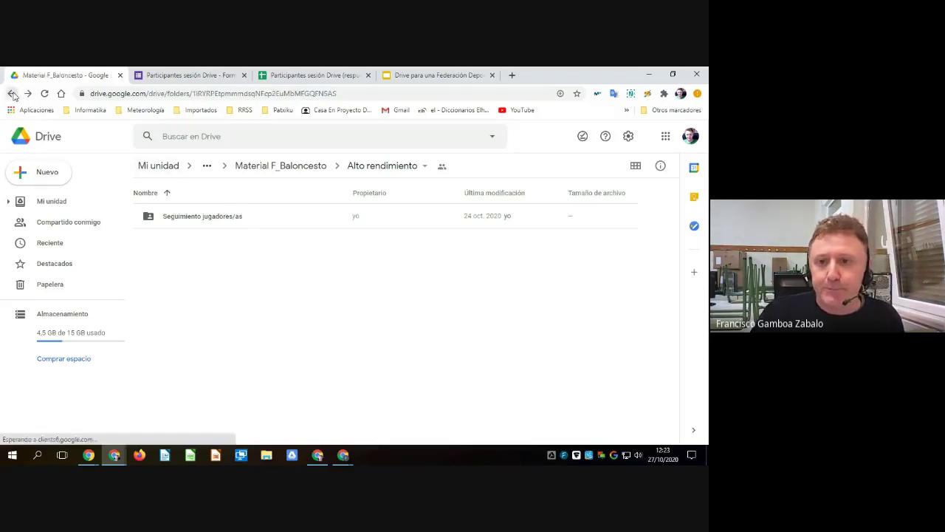
click(265, 167)
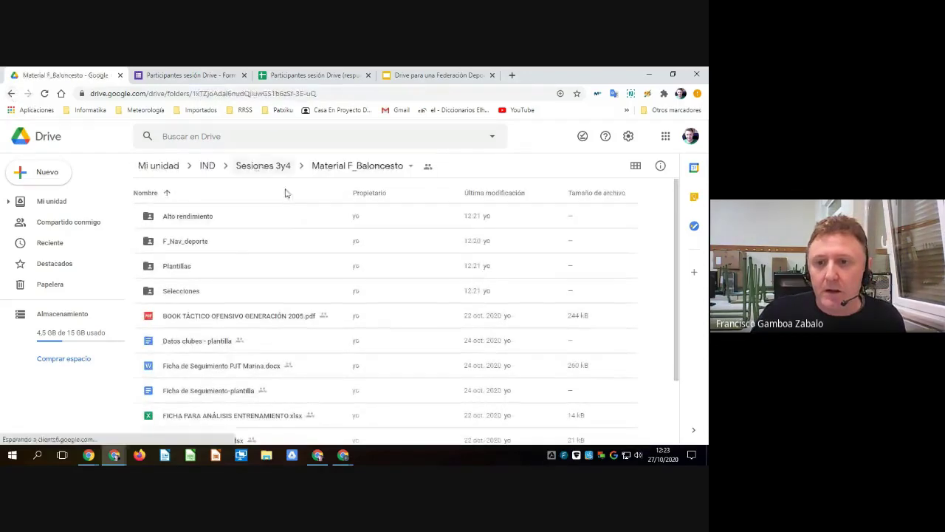
click(419, 77)
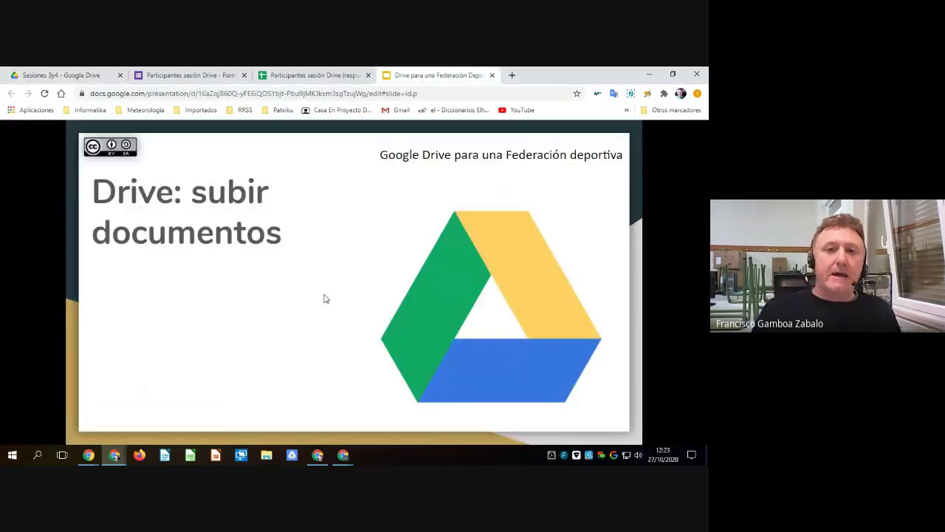
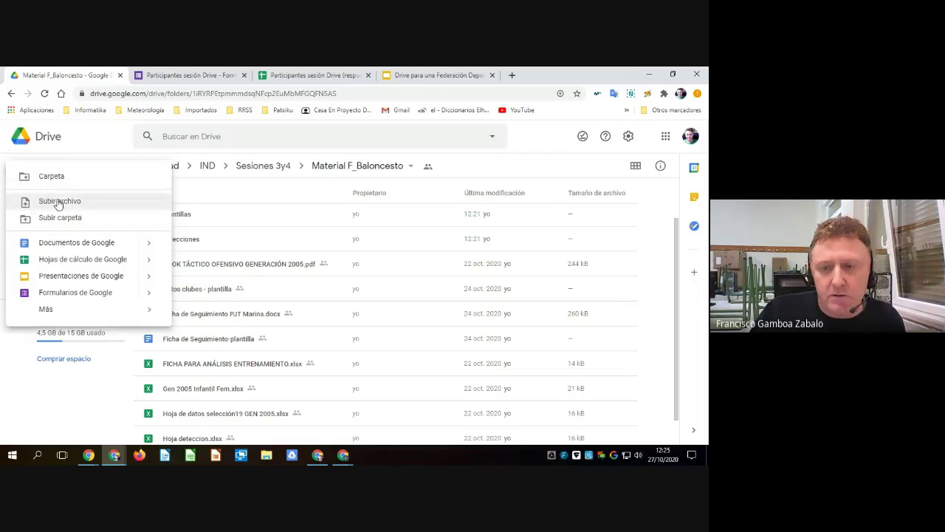
Upload 'Diario entrenamiento baloncesto 2020-21.xls' and 'Ficha de Seguimiento-plantilla.docx' from Documentos > Patxiku.
click(58, 201)
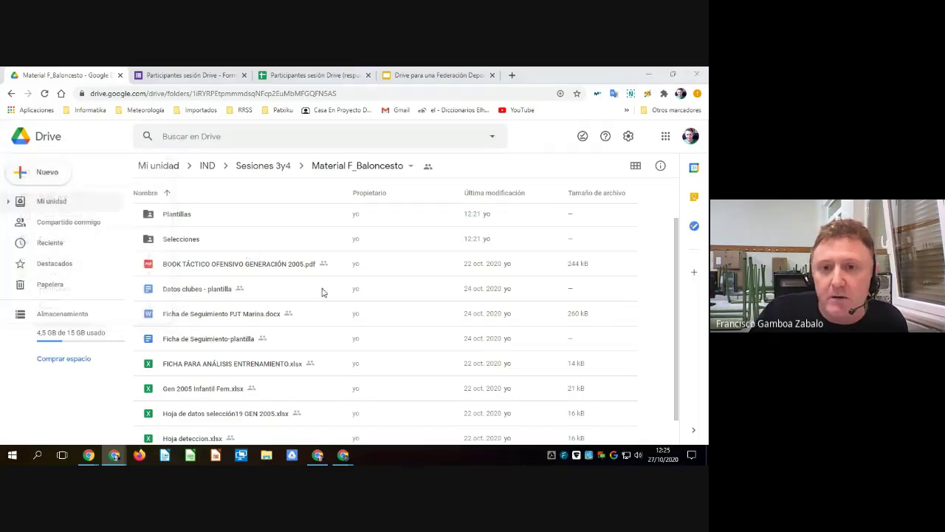
click(49, 168)
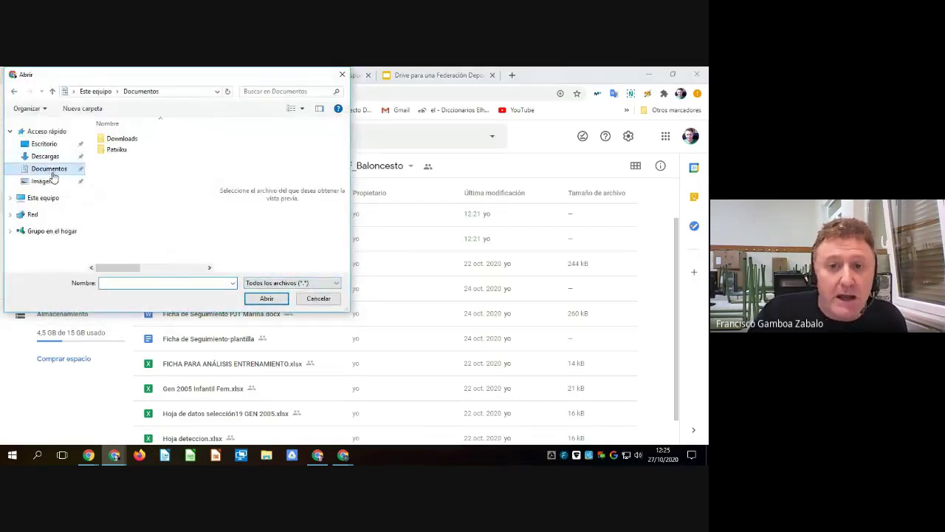
double_click(116, 150)
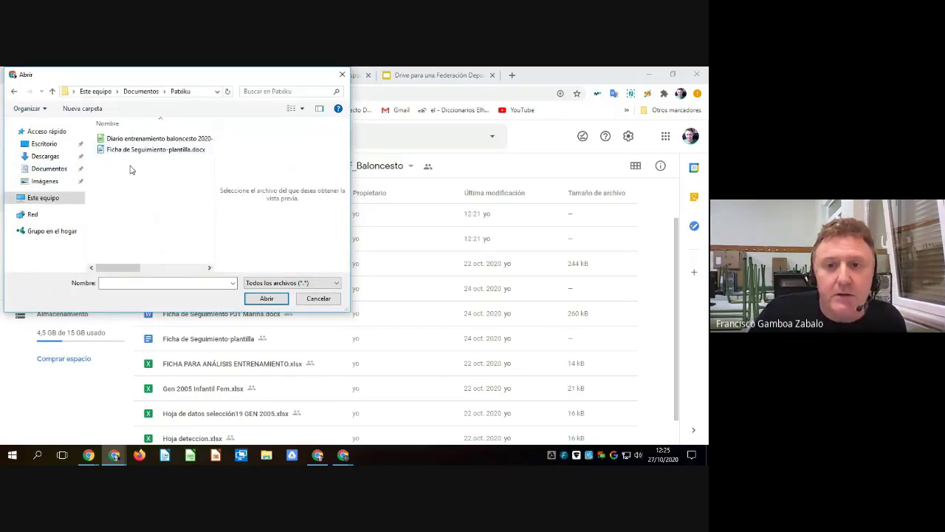
click(133, 150)
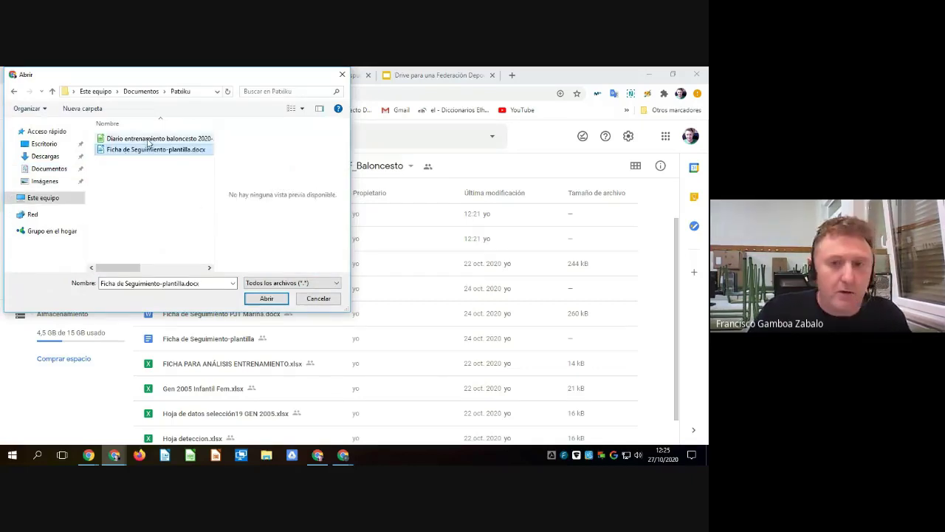
ctrl+click(148, 138)
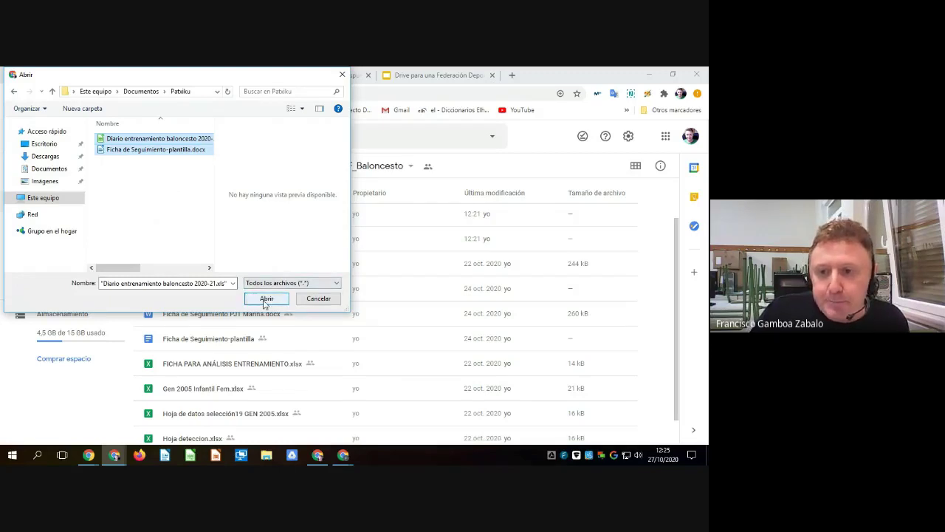
click(265, 302)
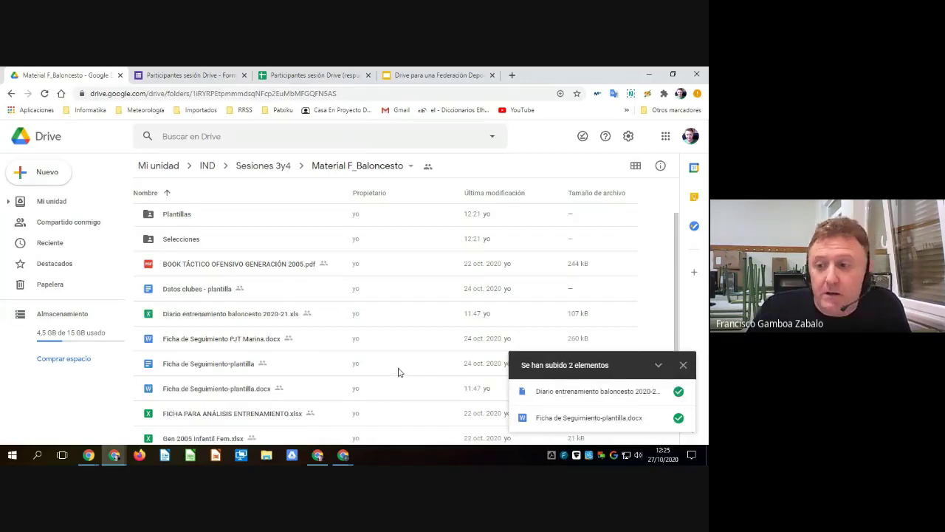
click(684, 368)
scroll(258, 337, down, 3)
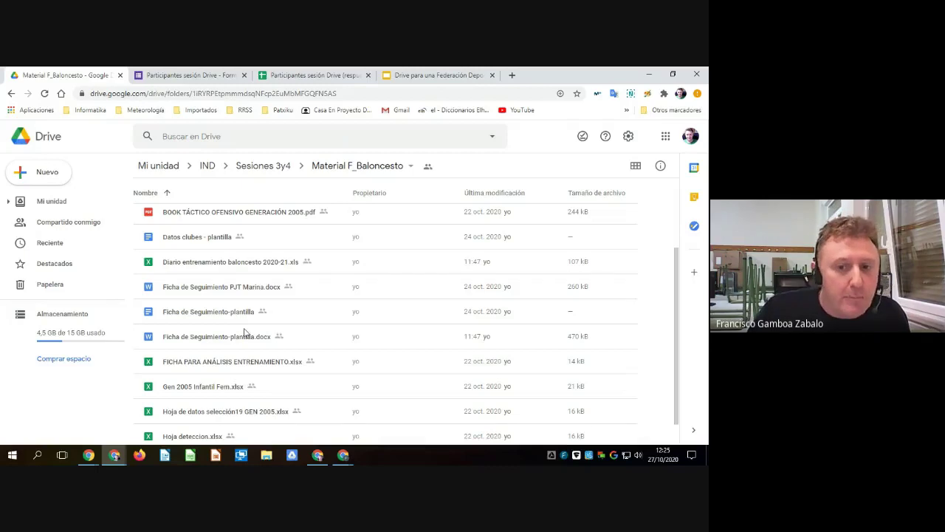
scroll(240, 323, up, 3)
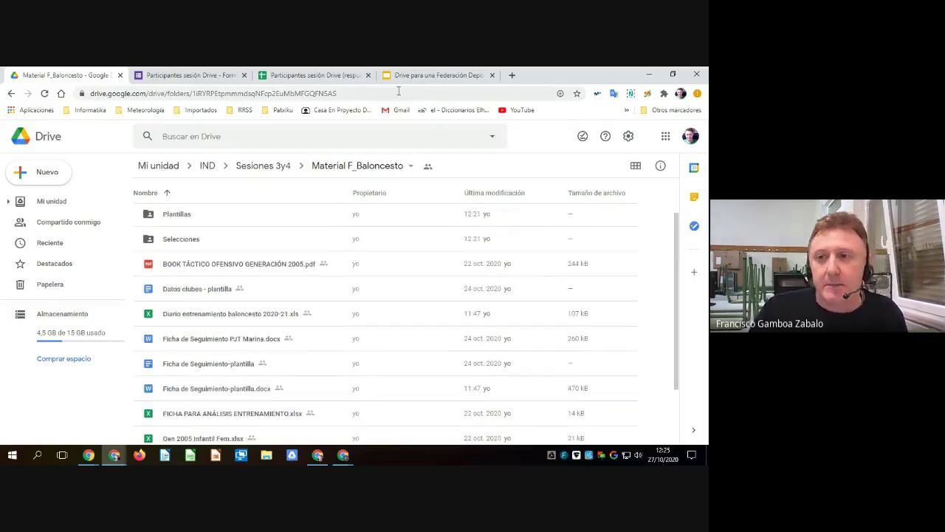
Advance the presentation to the 'Documentos: crear documento' slide, then return to the Drive folder.
click(436, 74)
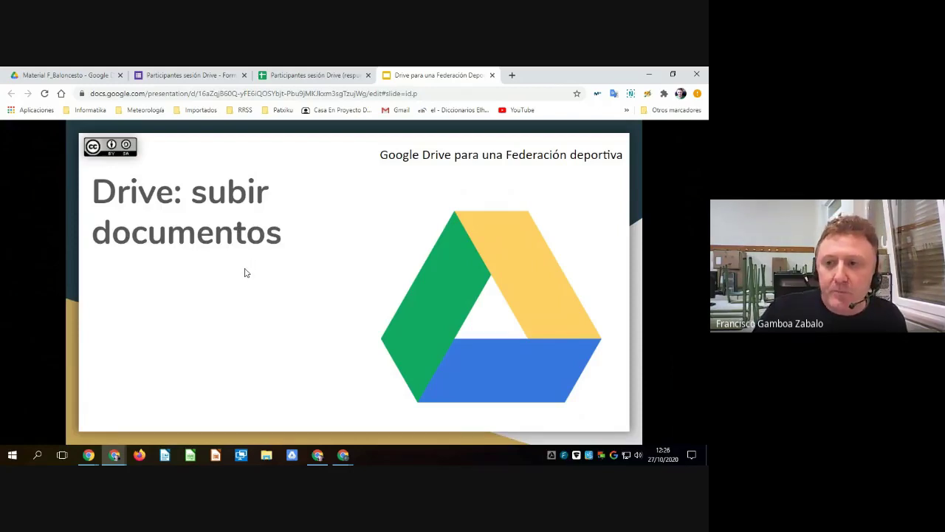
click(278, 292)
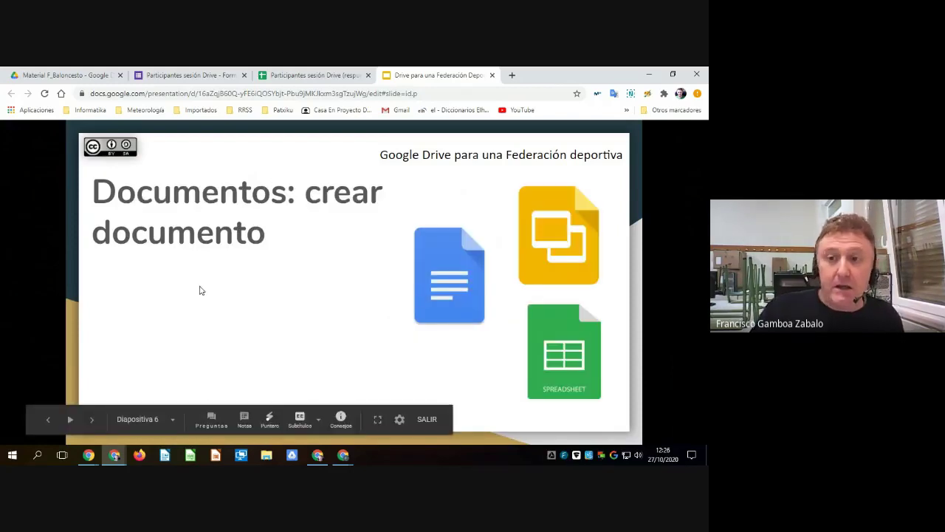
click(74, 75)
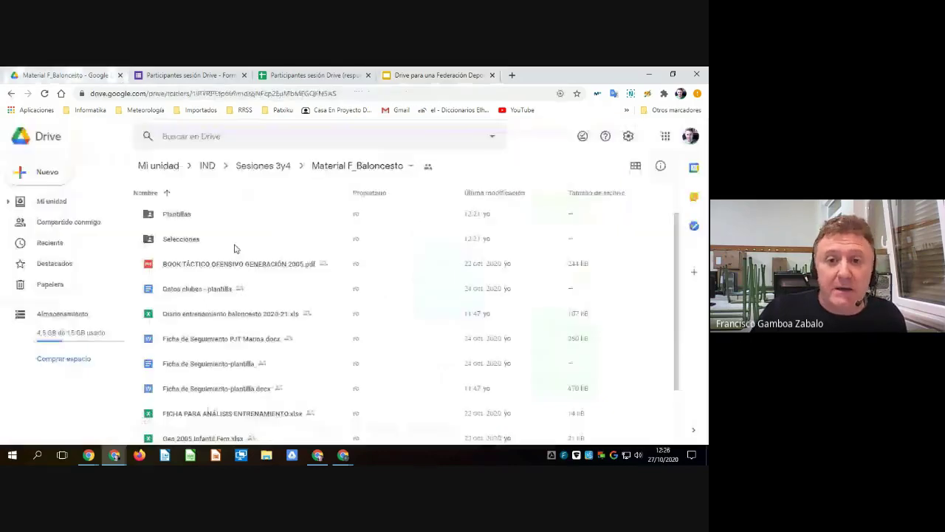
click(48, 175)
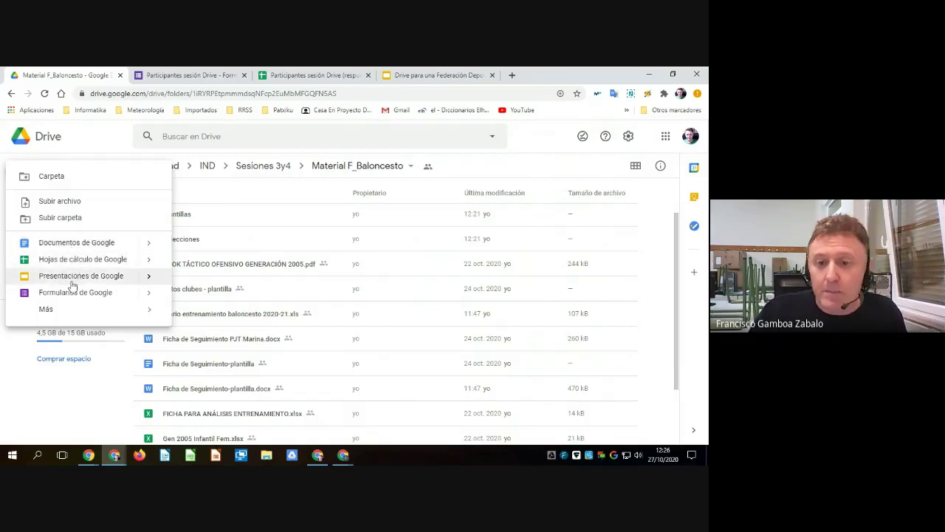
mouse_move(75, 294)
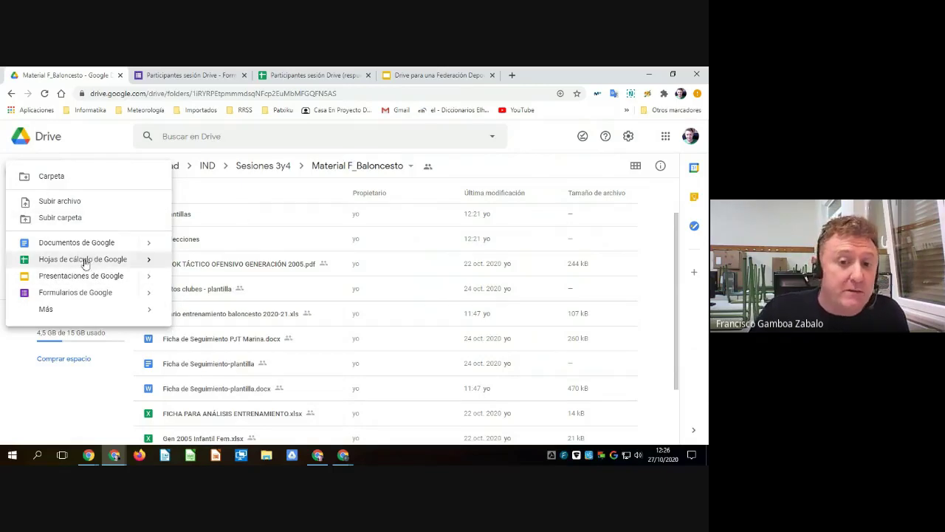
click(458, 172)
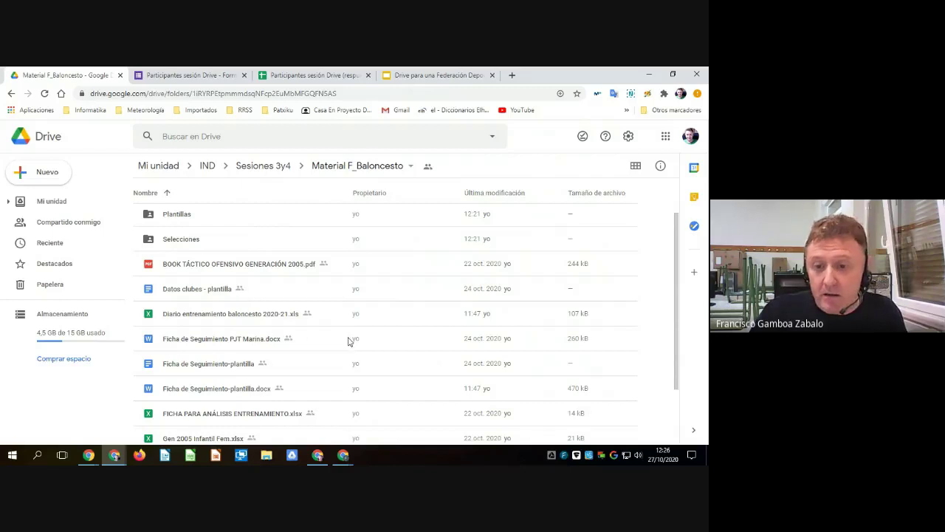
scroll(350, 341, down, 2)
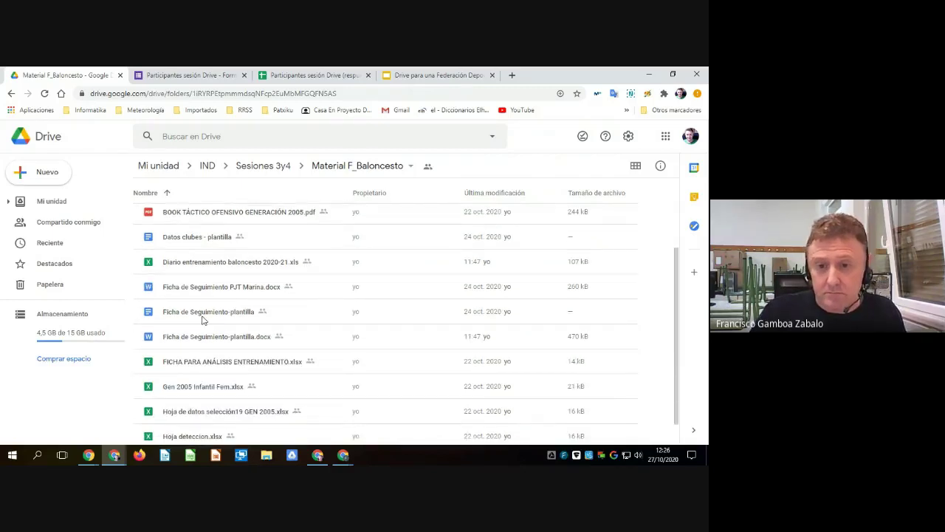
double_click(190, 237)
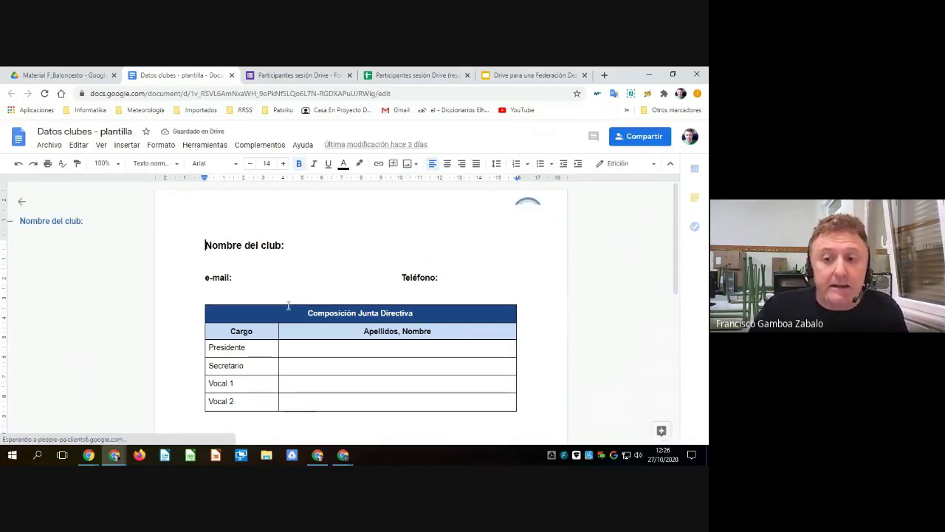
scroll(329, 330, down, 3)
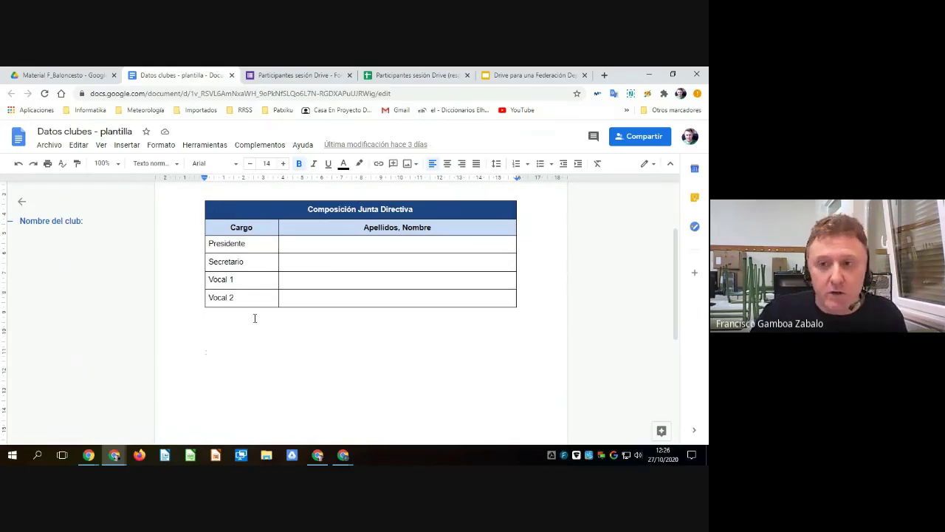
scroll(240, 316, up, 3)
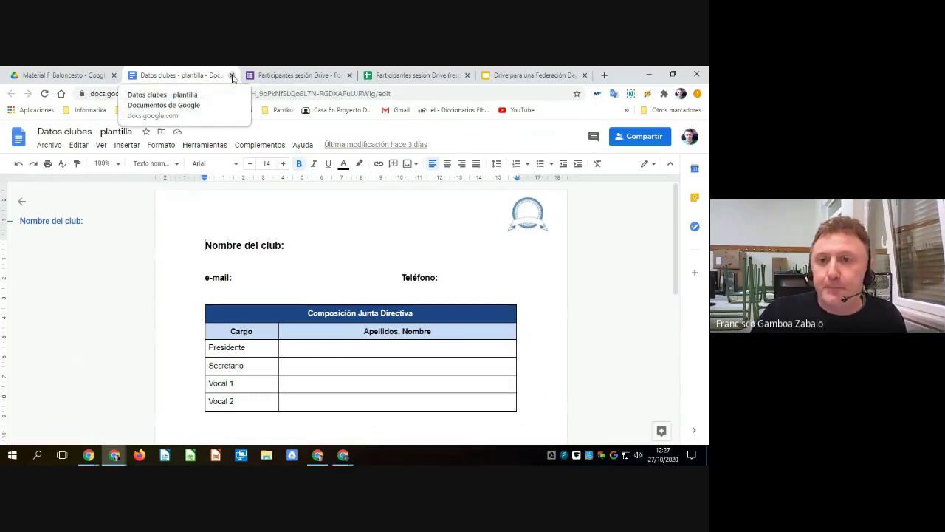
click(232, 75)
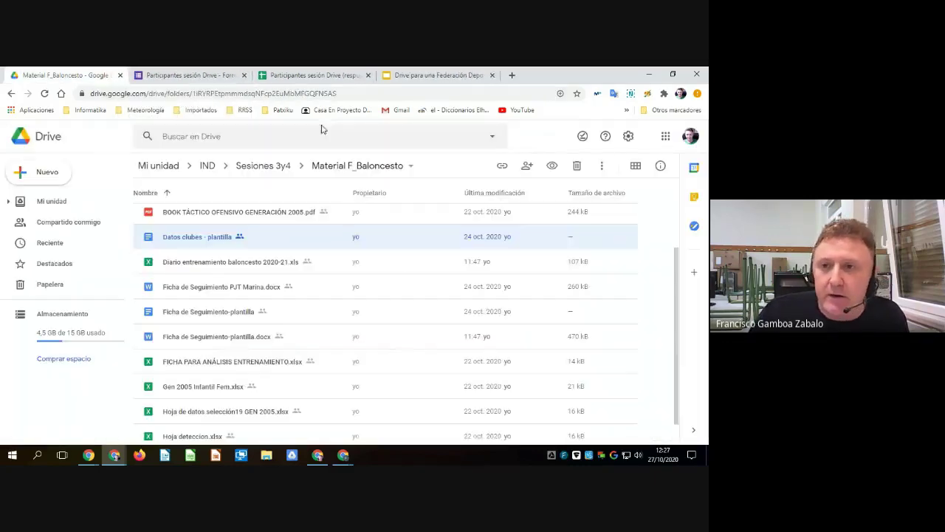
click(420, 72)
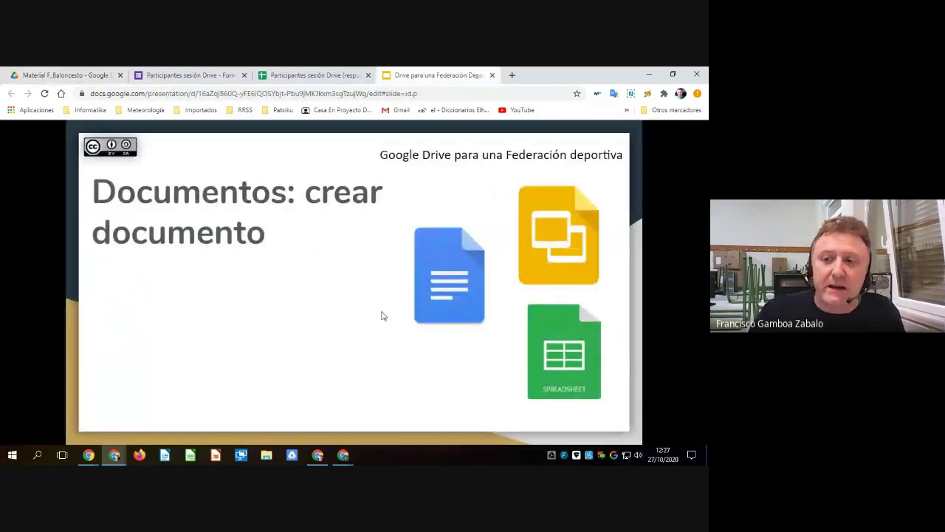
mouse_move(574, 279)
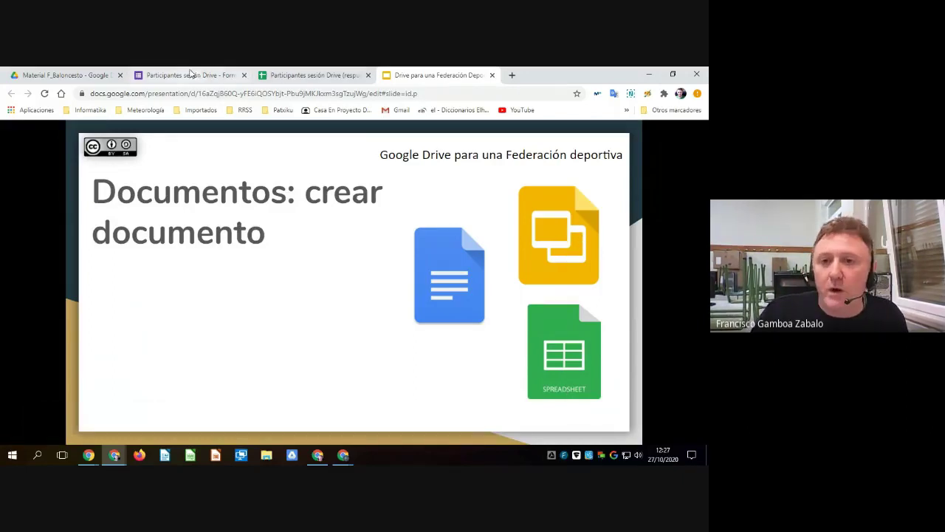
click(52, 76)
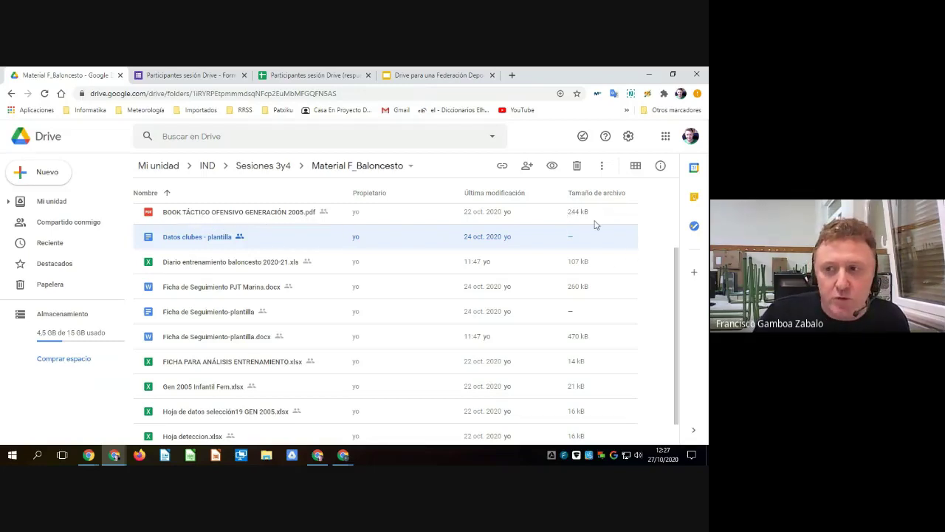
Select the Ficha de Seguimiento-plantilla Google Doc, then return to the presentation.
mouse_move(580, 210)
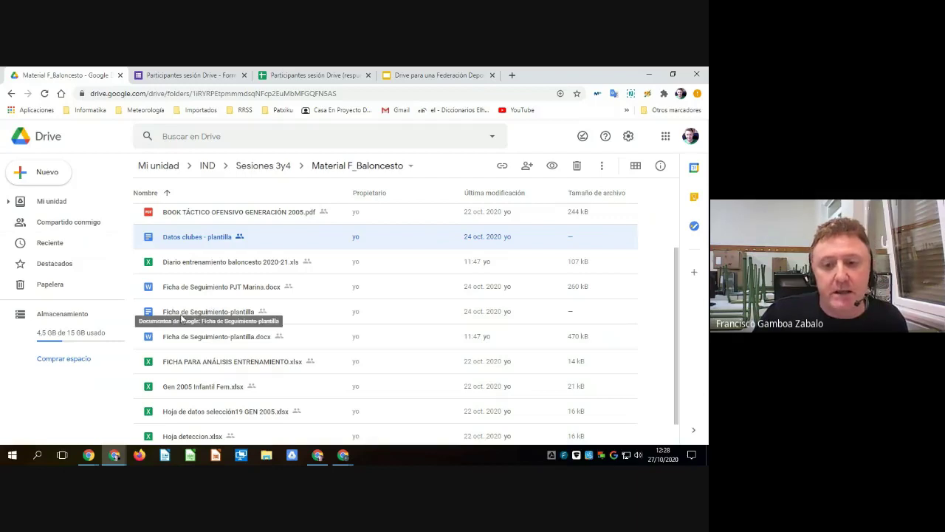
click(175, 314)
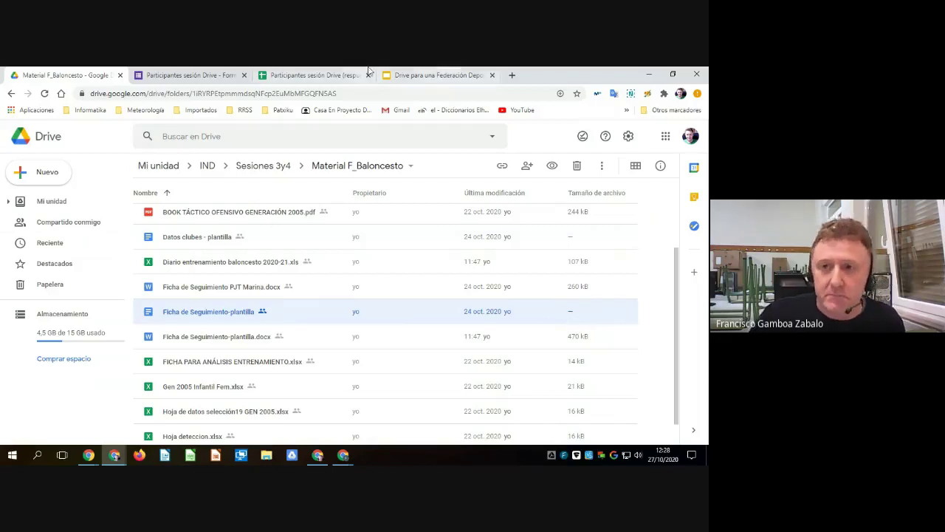
click(413, 73)
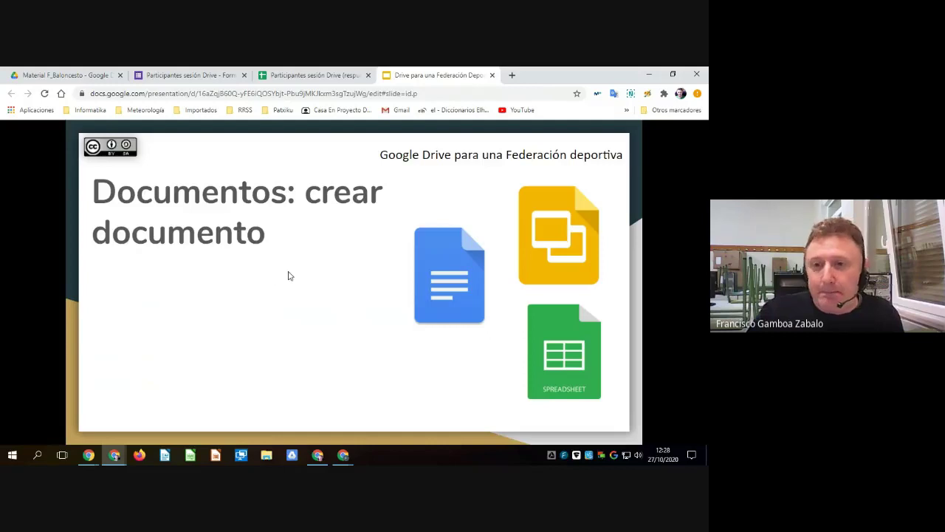
Advance to slide 7, 'Convertir a documentos Google', then switch windows with Alt+Tab.
click(290, 275)
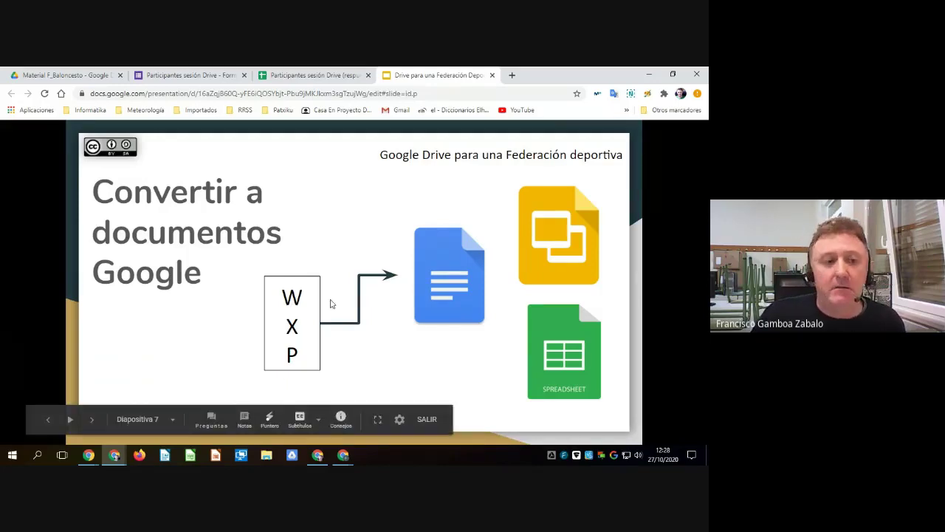
key(alt+Tab)
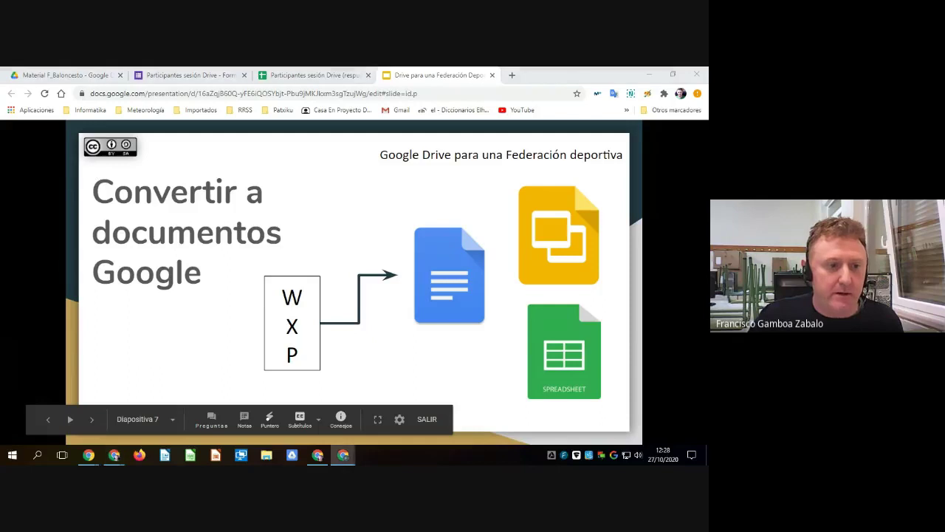
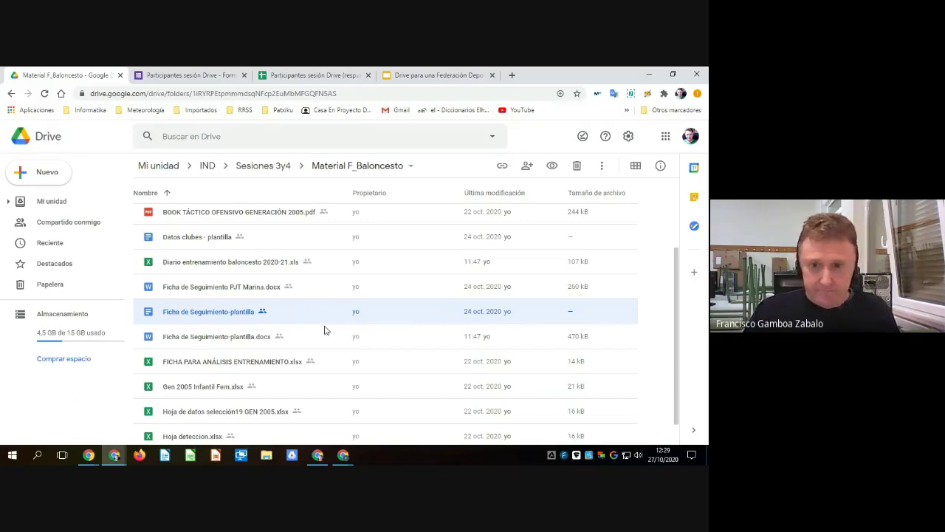
Preview the Diario entrenamiento baloncesto 2020-21.xls training diary, then close the preview.
click(229, 268)
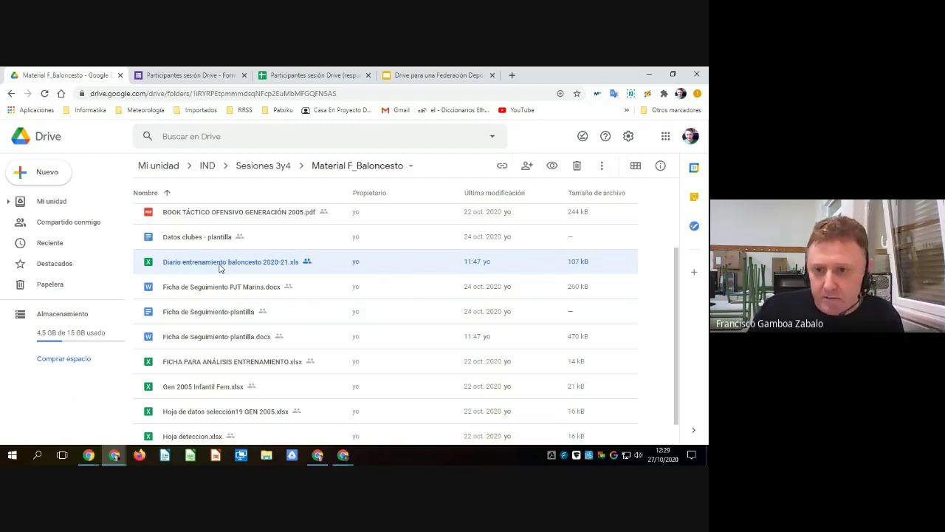
double_click(220, 267)
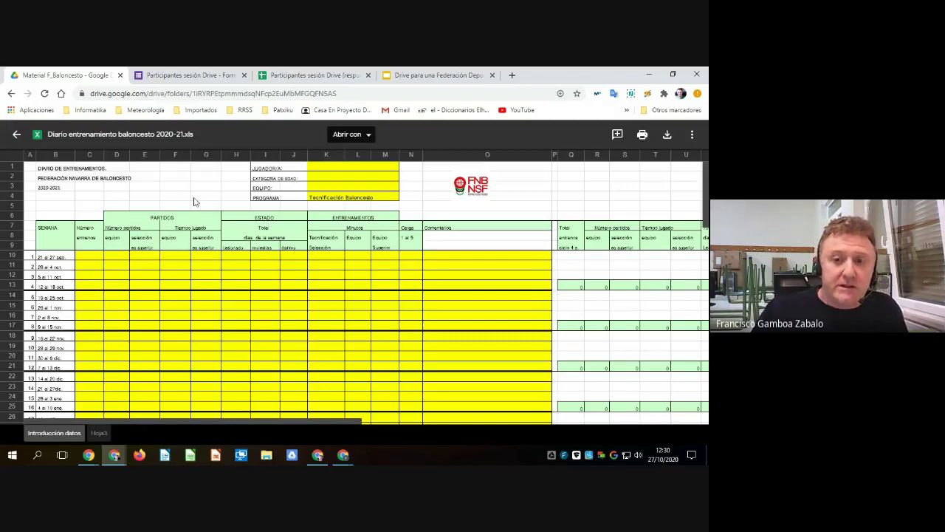
mouse_move(184, 202)
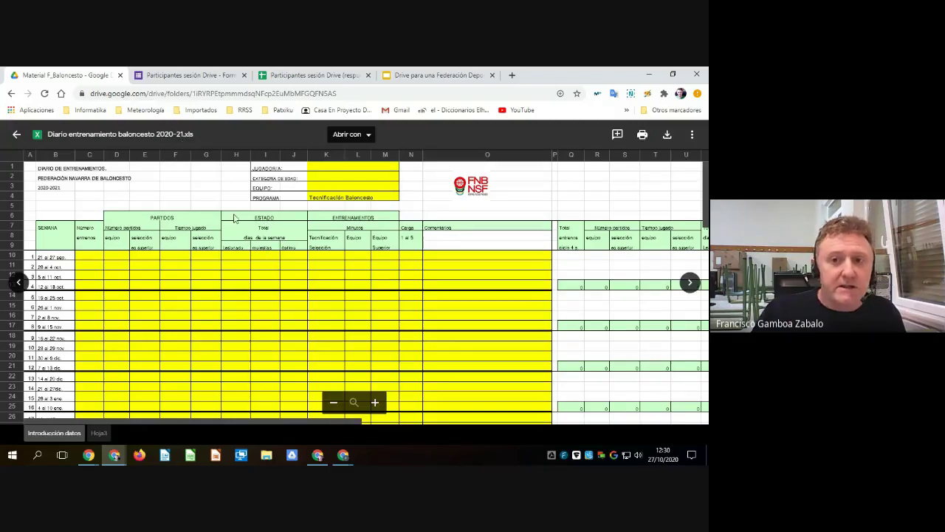
scroll(360, 273, down, 3)
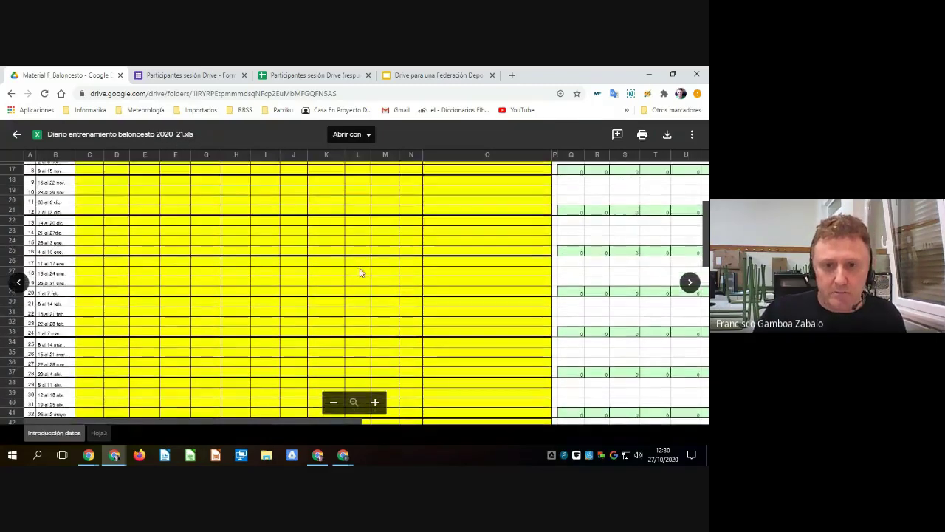
scroll(362, 274, up, 3)
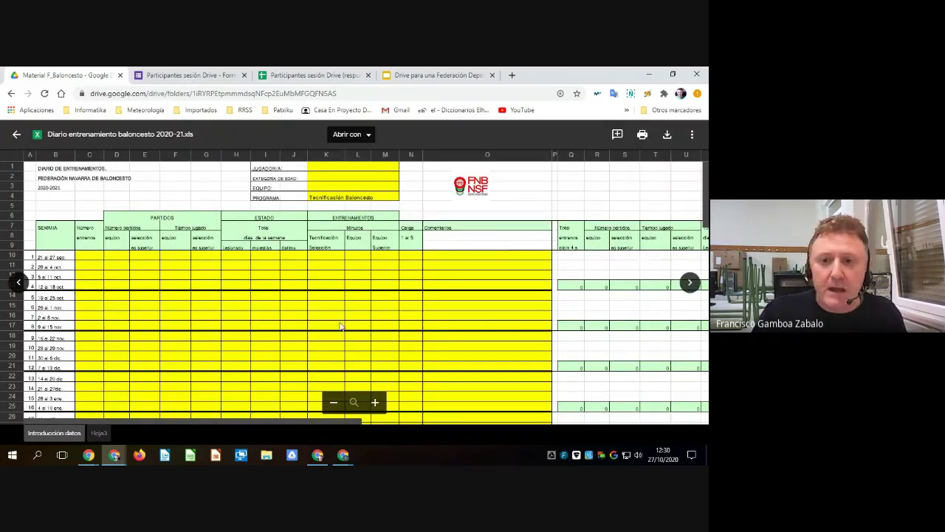
scroll(329, 291, down, 3)
scroll(330, 291, up, 3)
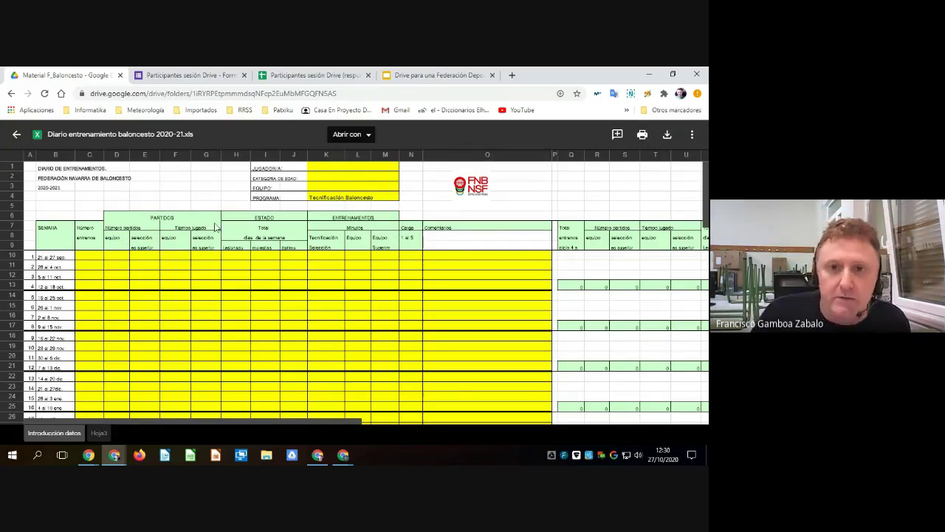
click(16, 134)
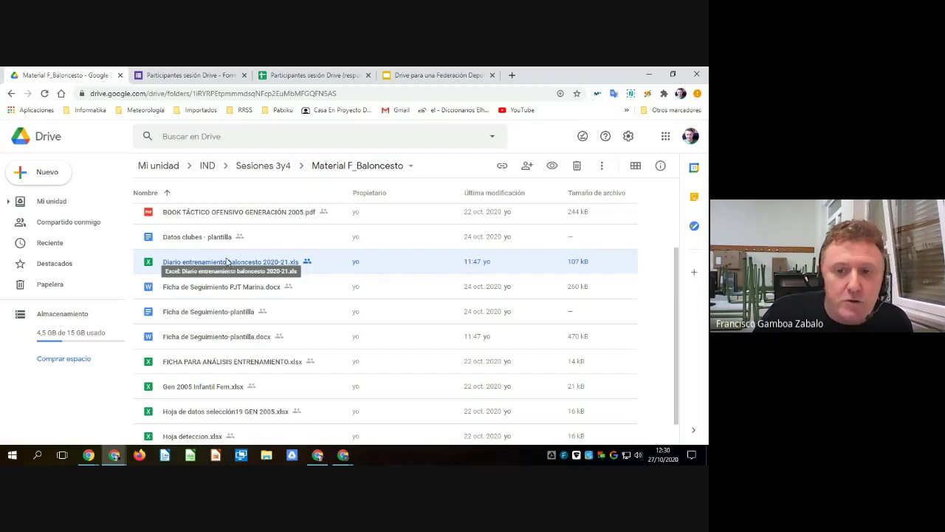
Open the Diario entrenamiento file with Abrir con > Hojas de cálculo de Google.
right_click(220, 270)
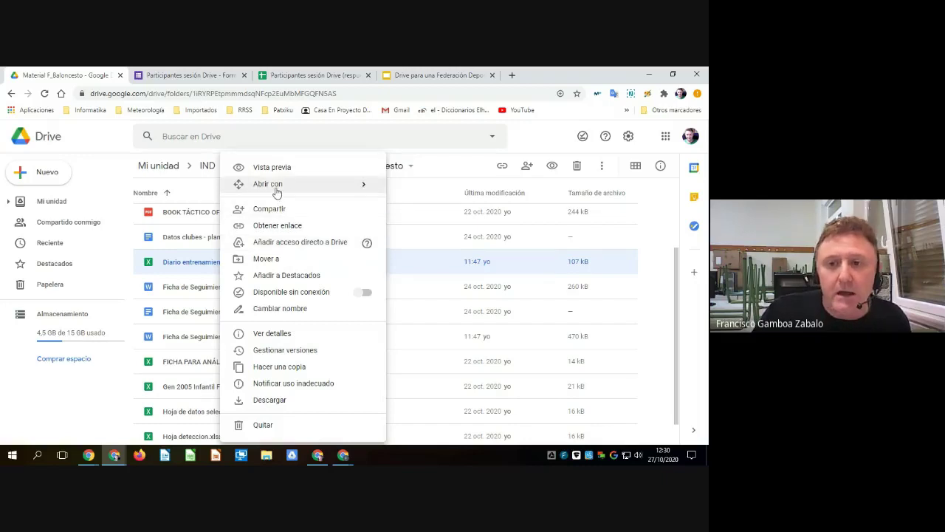
mouse_move(273, 191)
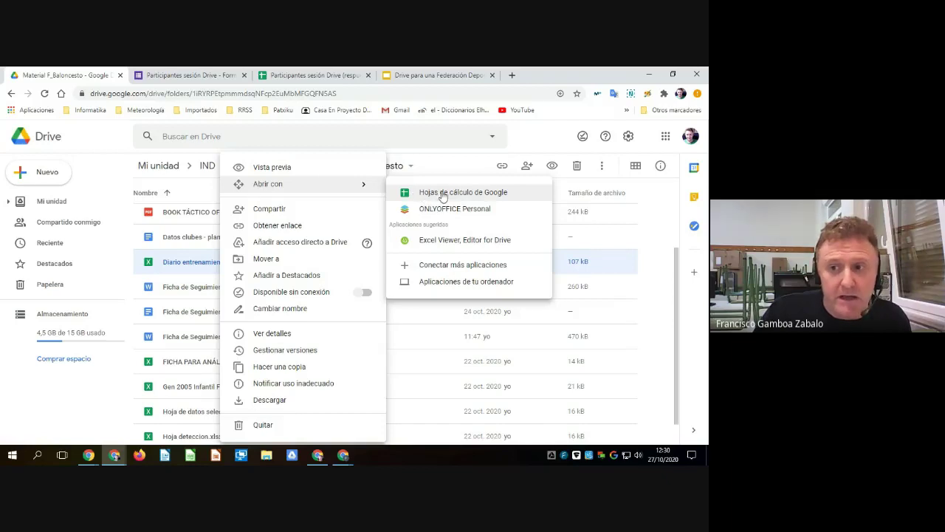
click(443, 195)
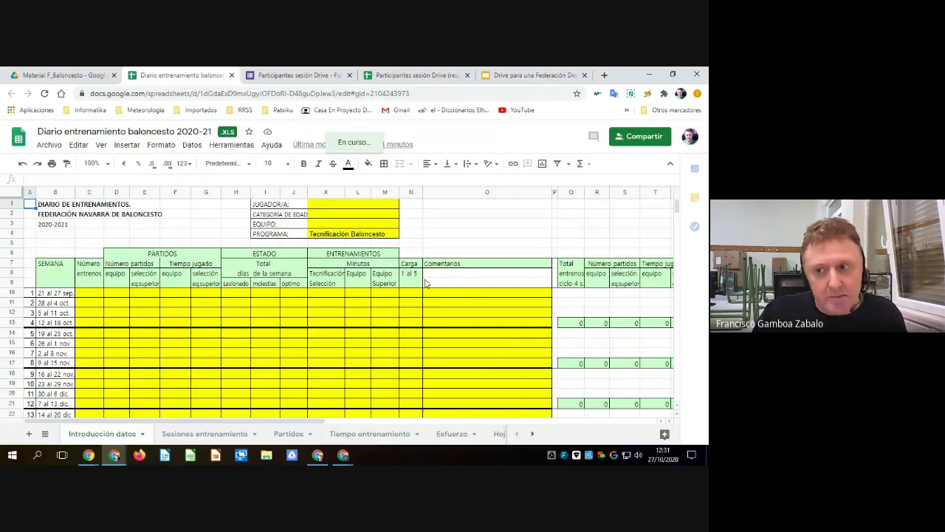
scroll(425, 282, down, 5)
scroll(424, 281, up, 5)
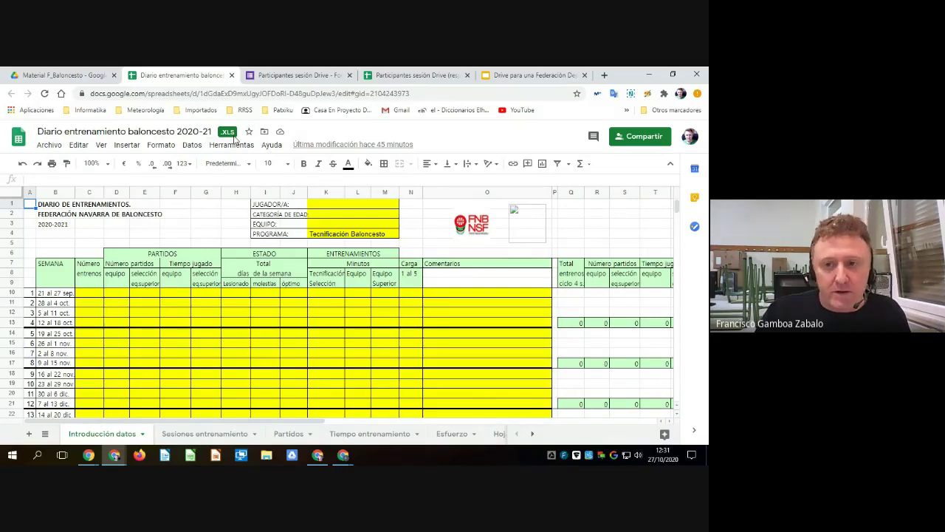
click(49, 144)
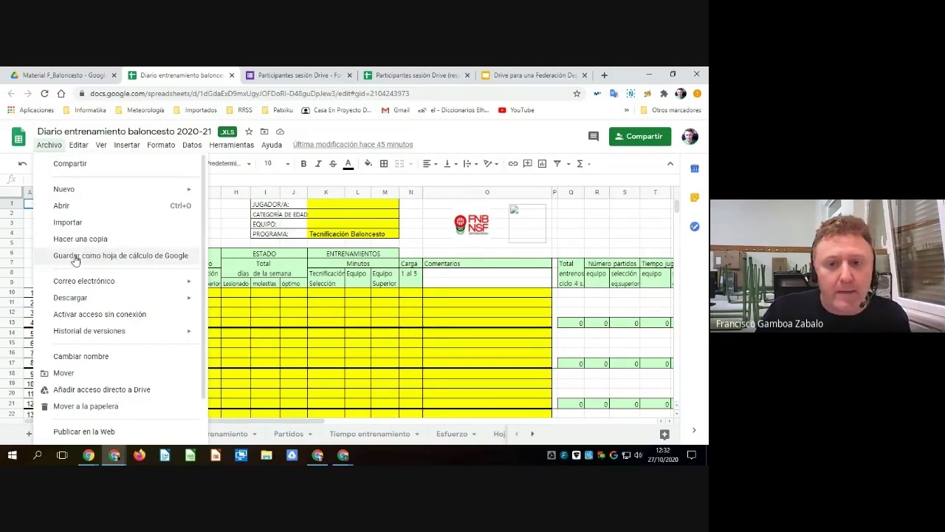
click(50, 146)
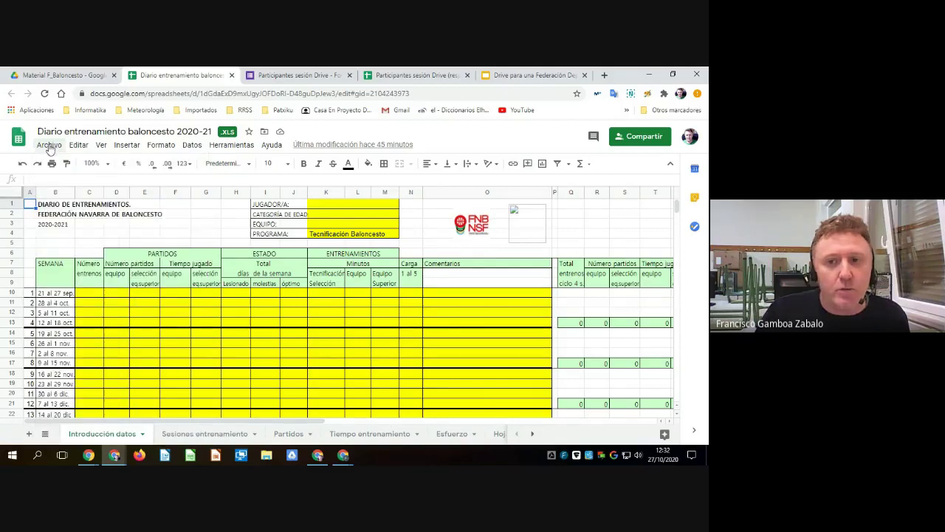
click(48, 146)
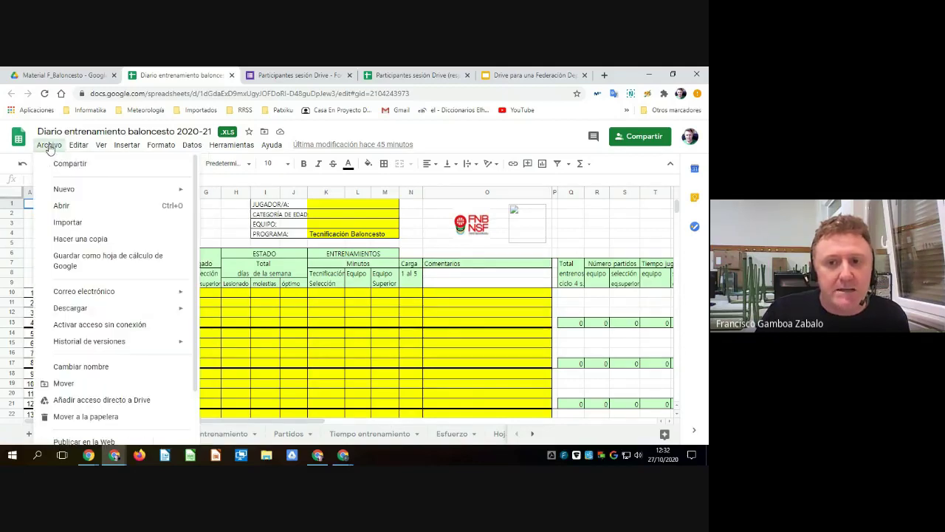
click(135, 258)
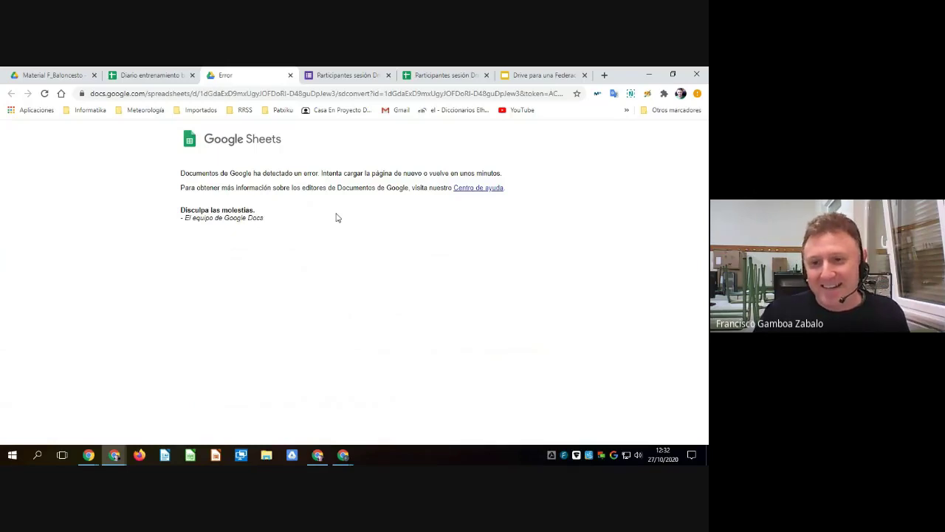
click(44, 93)
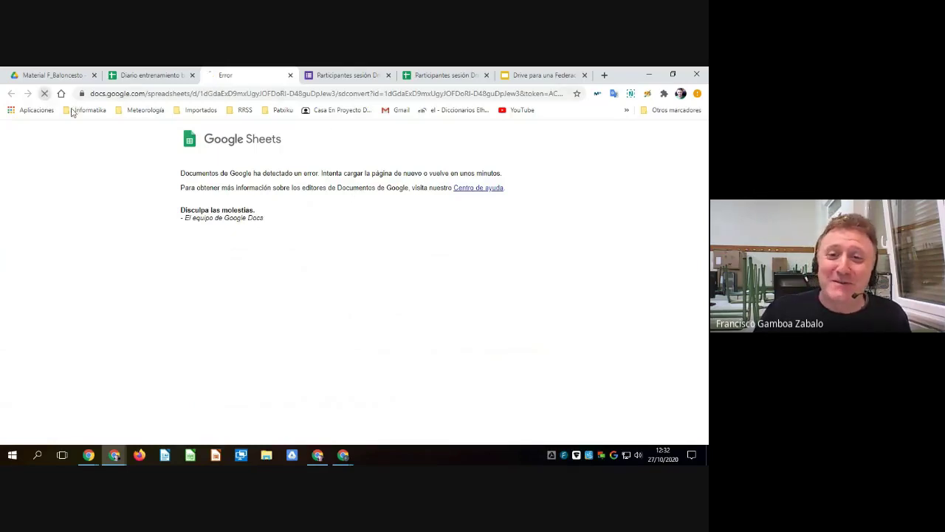
click(290, 76)
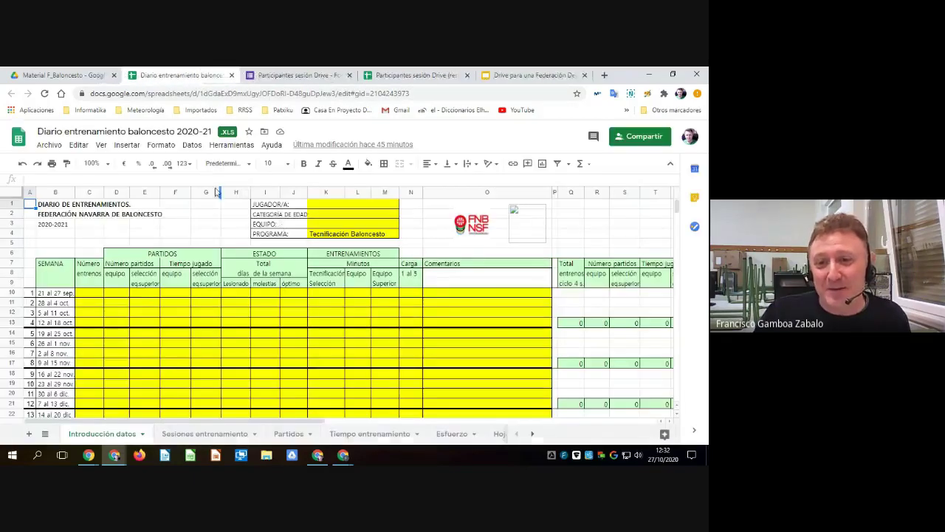
click(47, 145)
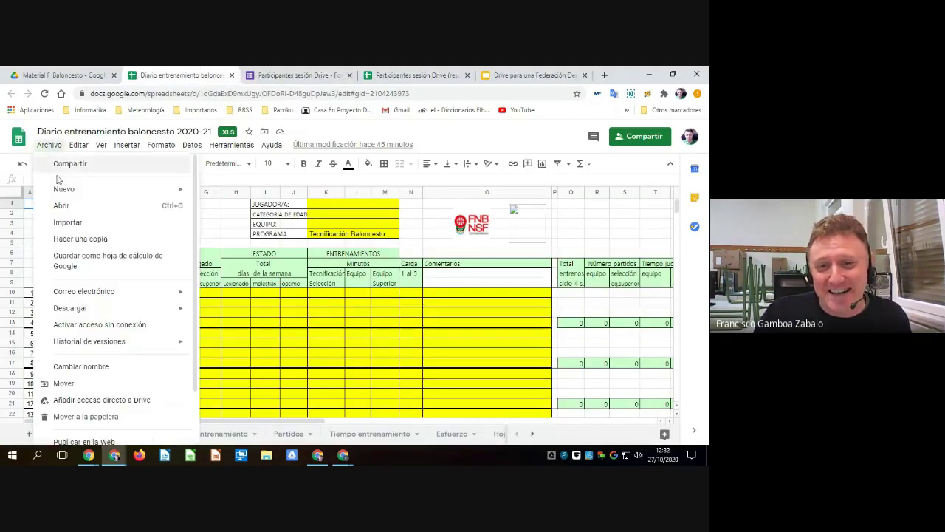
click(105, 255)
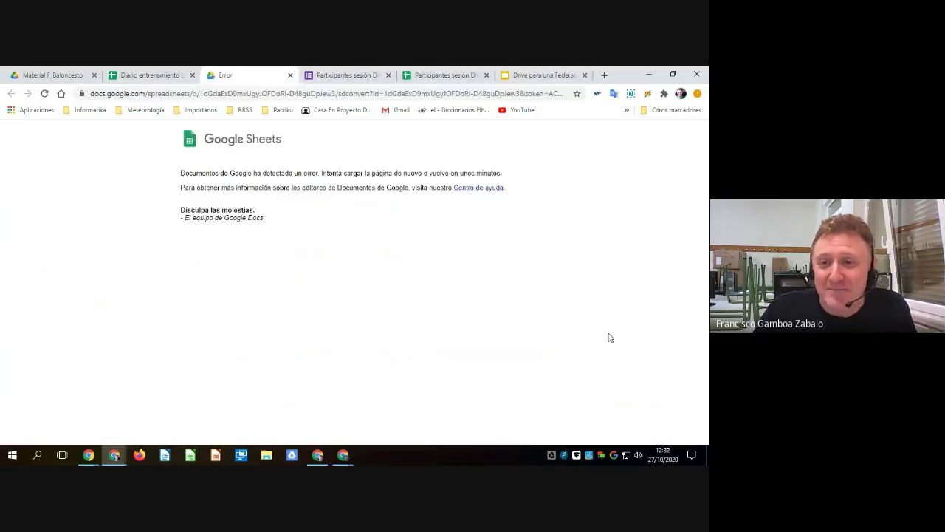
click(290, 74)
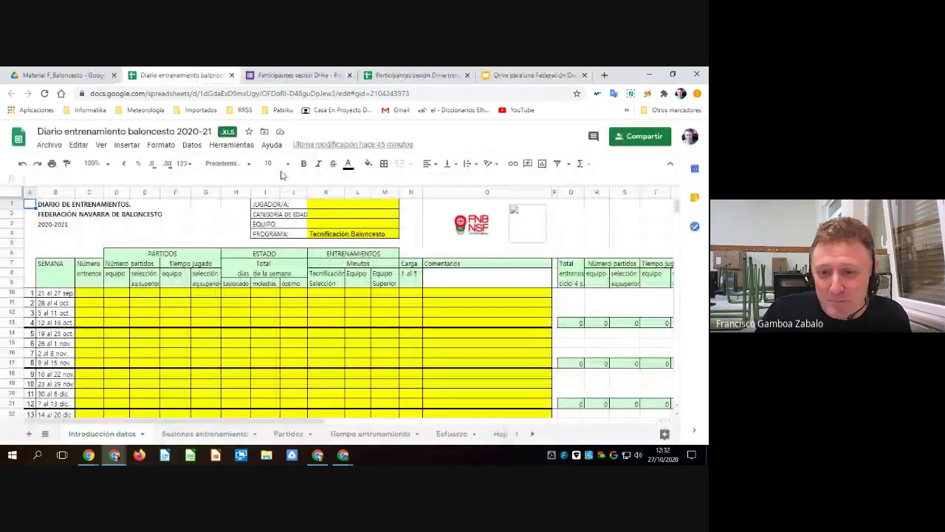
Delete the old Ficha de Seguimiento-plantilla Google Doc from the Material F_Baloncesto folder.
click(65, 75)
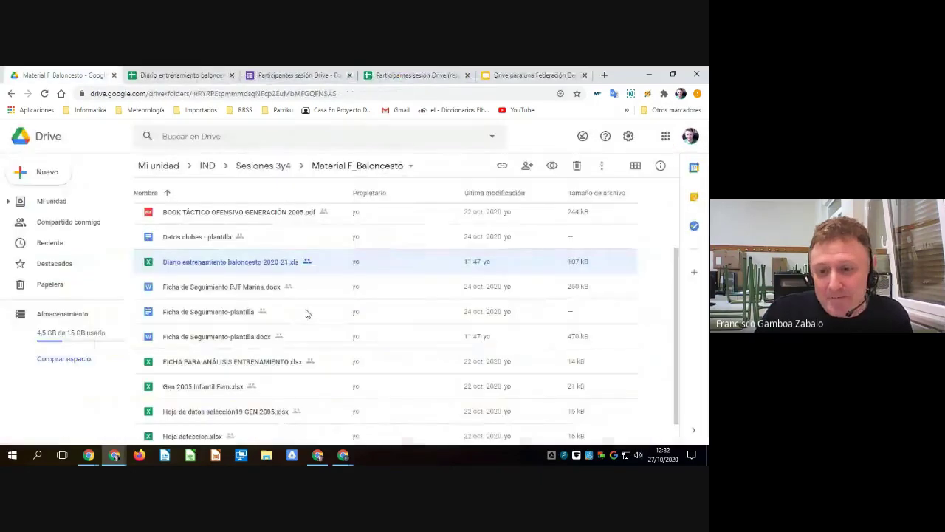
click(205, 337)
scroll(310, 327, down, 1)
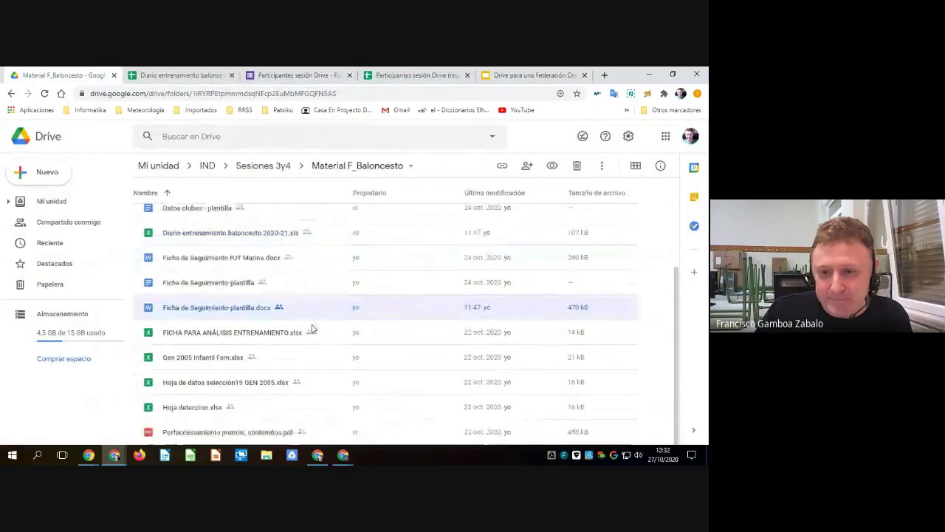
click(190, 291)
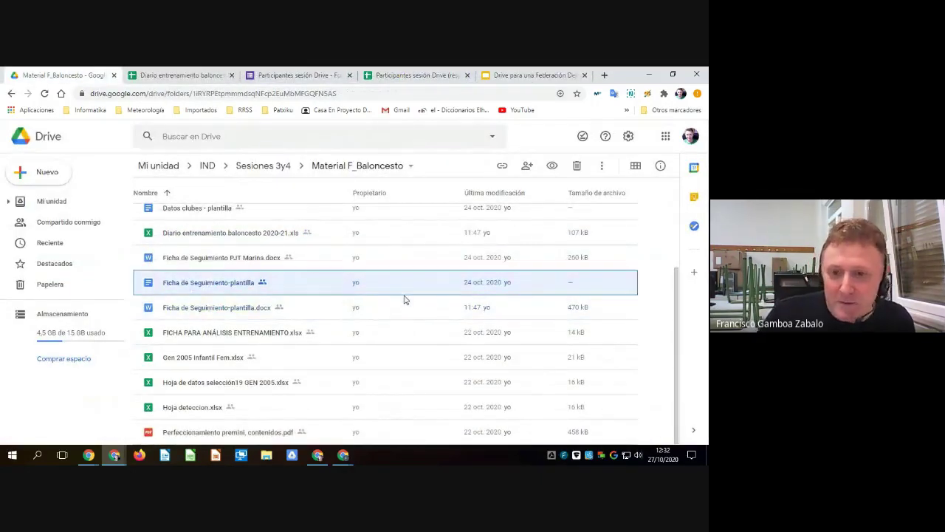
key(Delete)
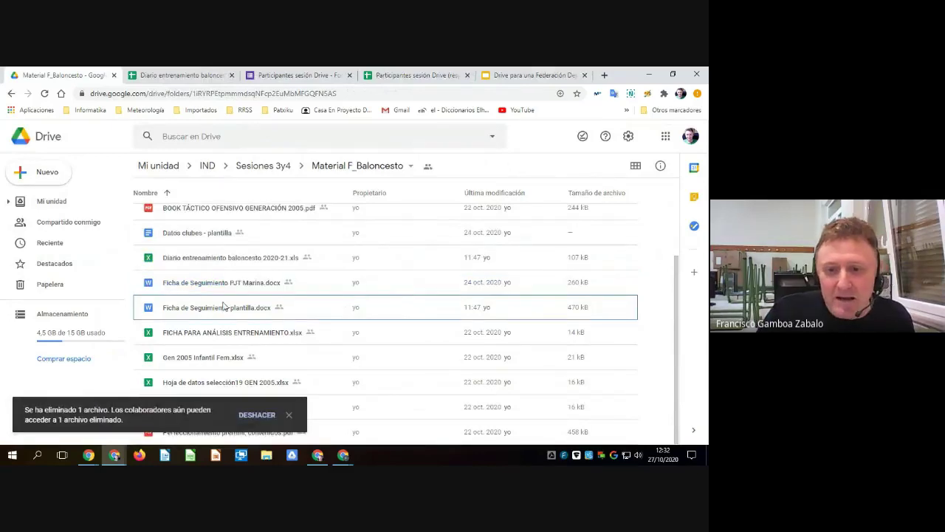
Preview Ficha de Seguimiento-plantilla.docx, then open it with Abrir con > Documentos de Google.
click(218, 313)
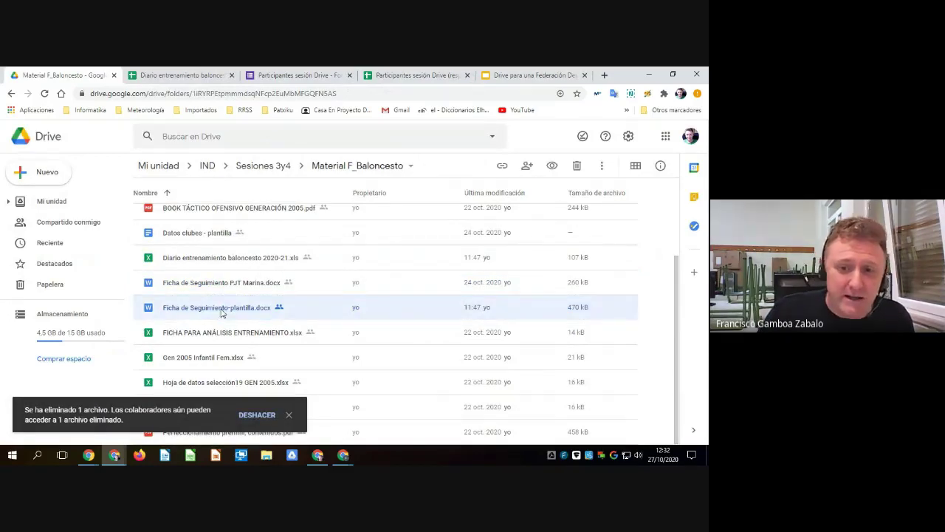
double_click(211, 313)
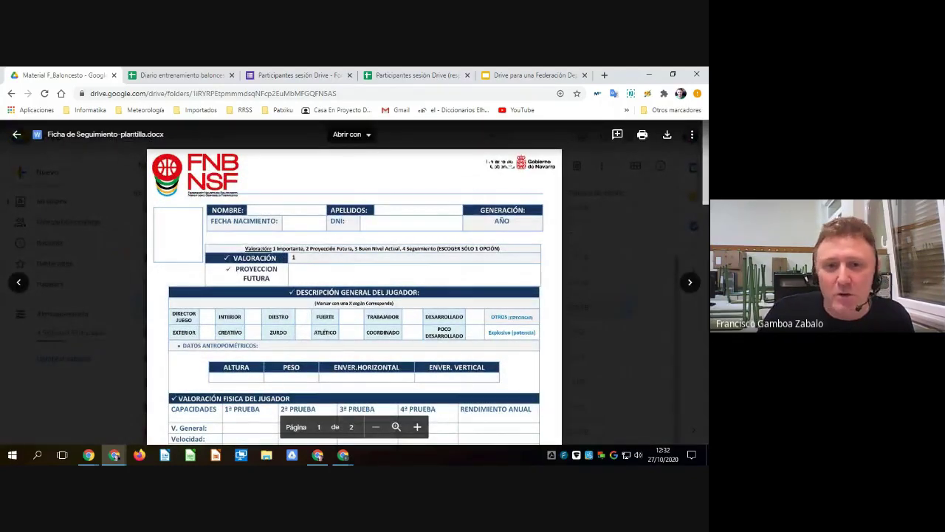
click(17, 134)
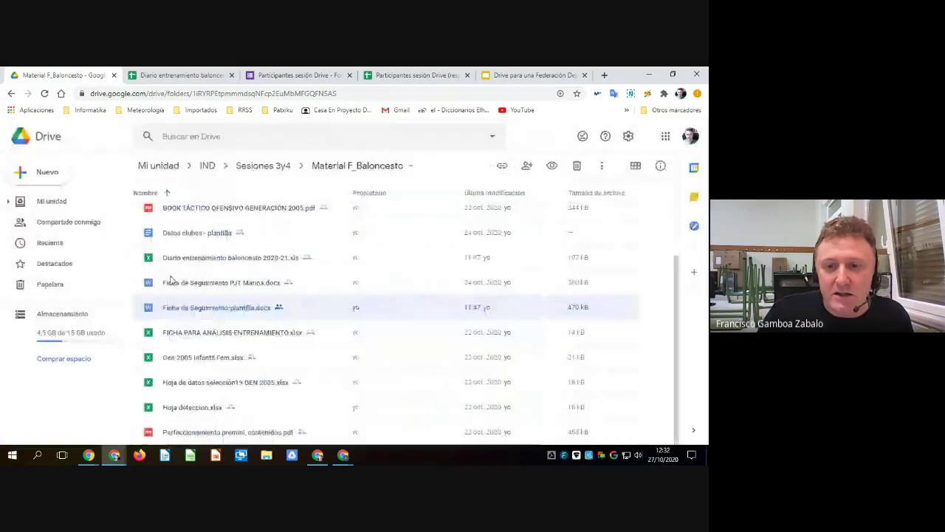
right_click(209, 310)
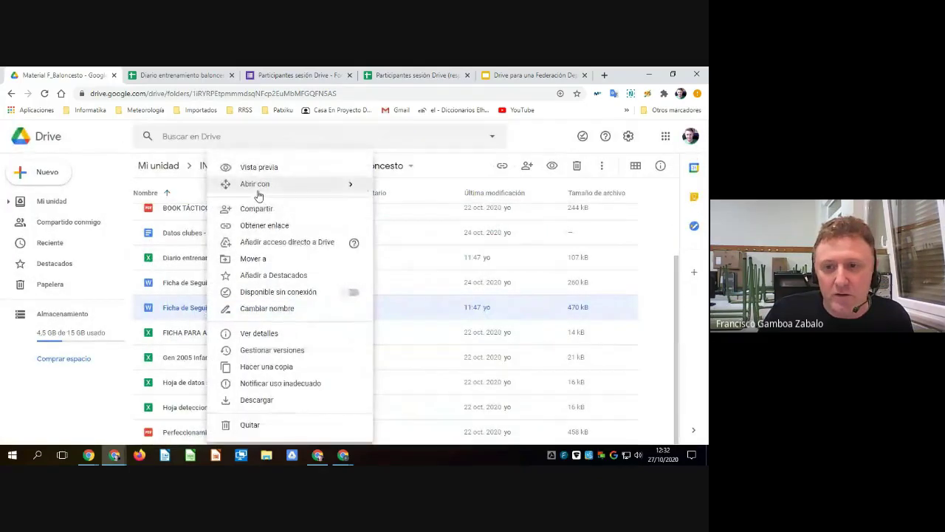
mouse_move(257, 186)
click(442, 195)
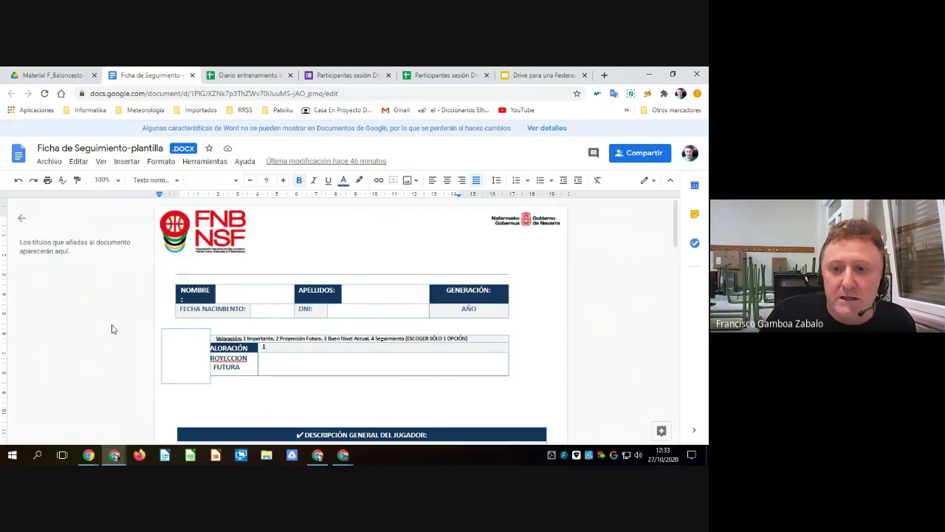
Use Archivo > Guardar como documento de Google, check the copy, then close both Ficha tabs.
click(49, 162)
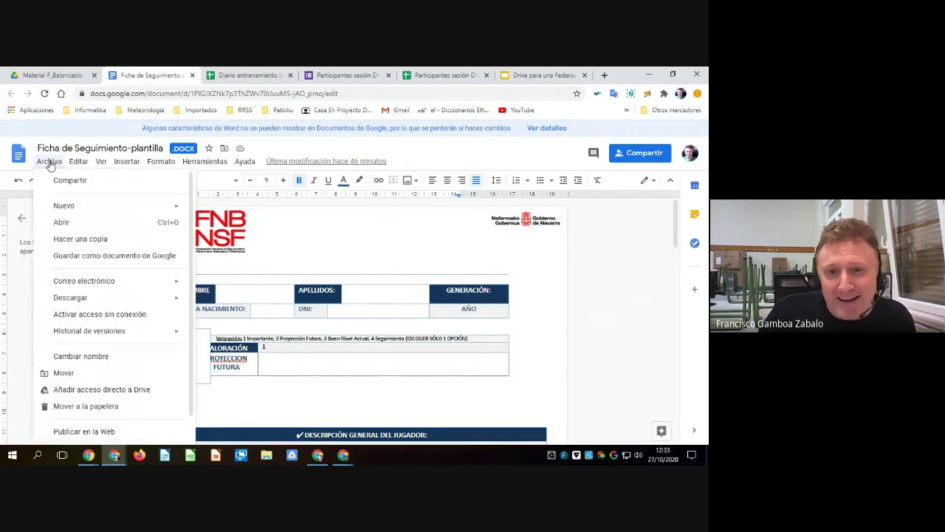
click(87, 258)
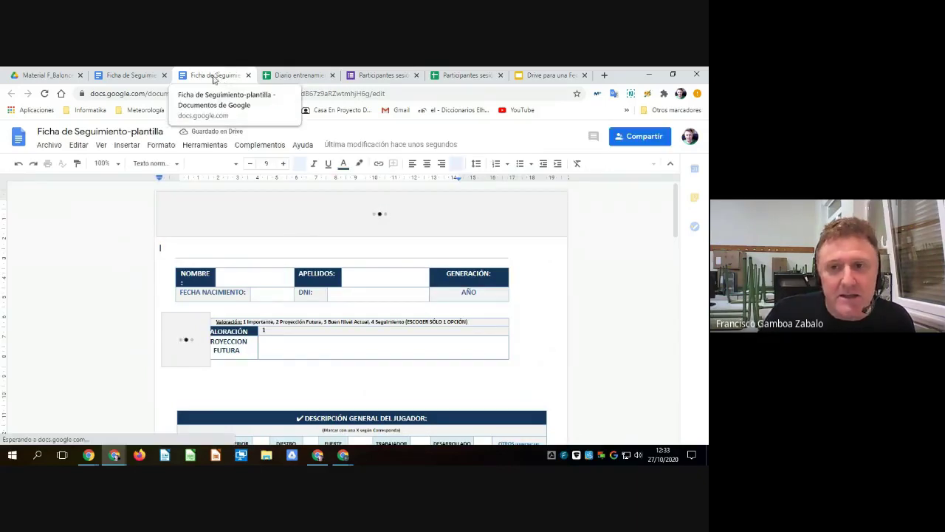
click(135, 81)
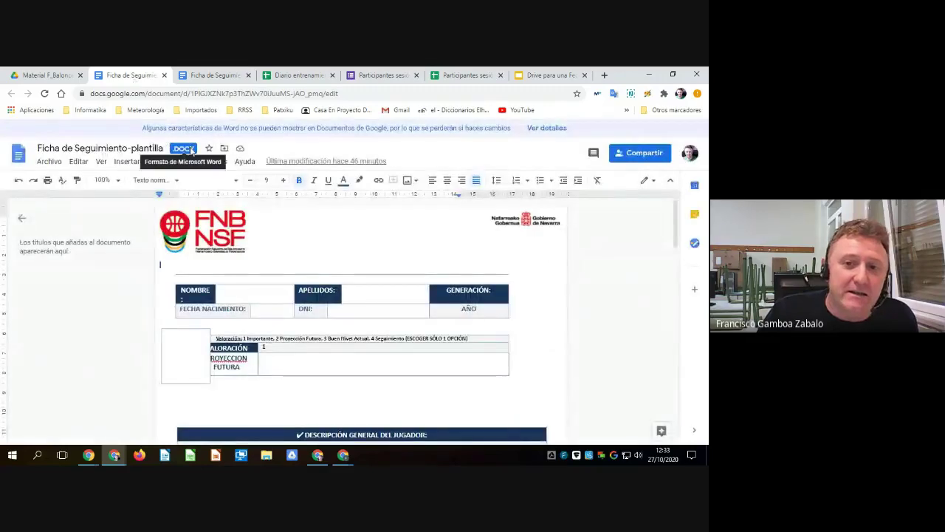
click(233, 76)
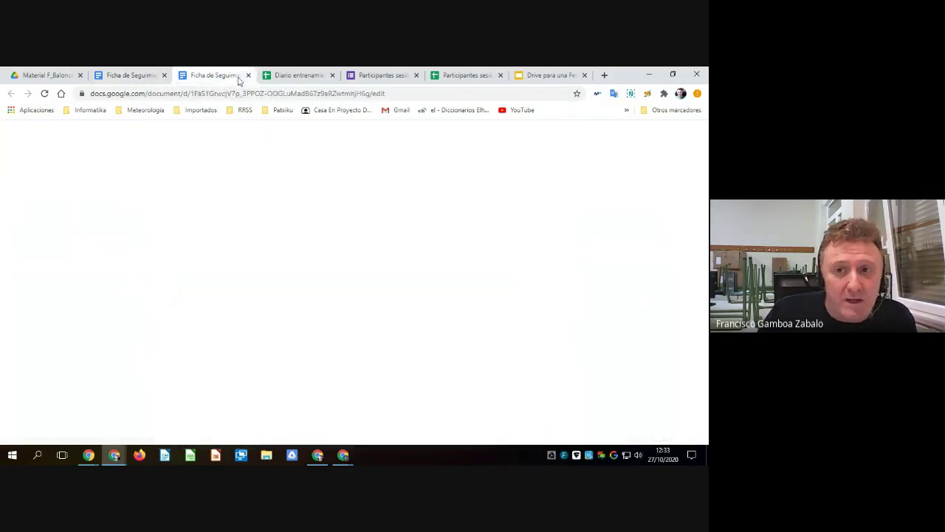
key(ctrl+w)
click(164, 75)
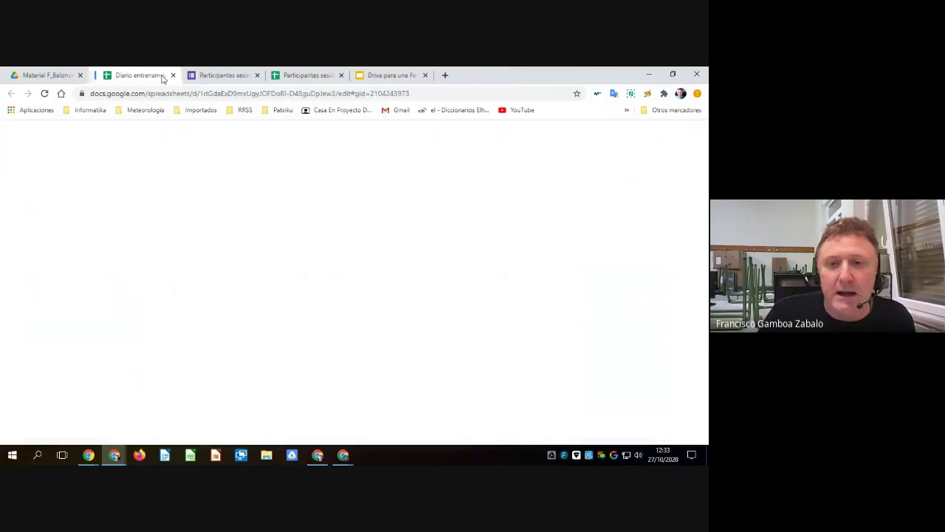
In Material F_Baloncesto, open the converted Ficha de Seguimiento-plantilla Google Doc modified at 12:33.
click(53, 75)
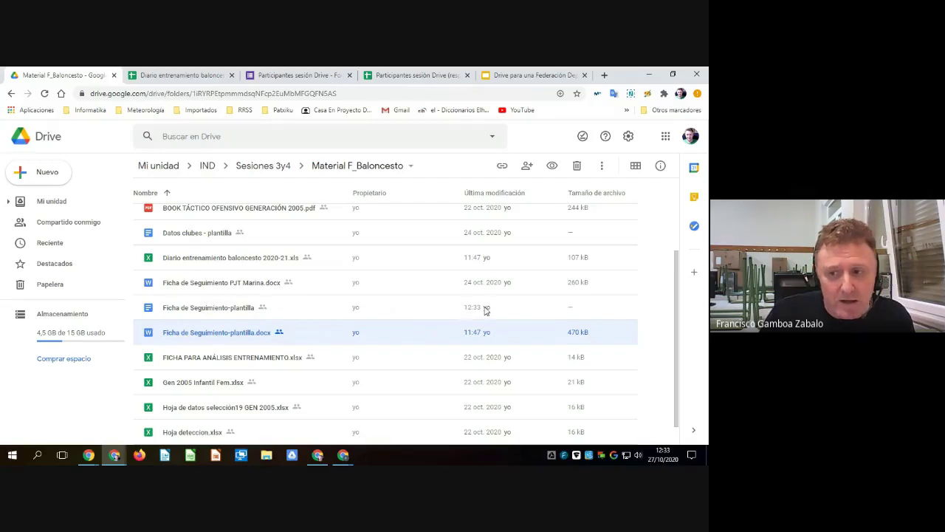
click(194, 311)
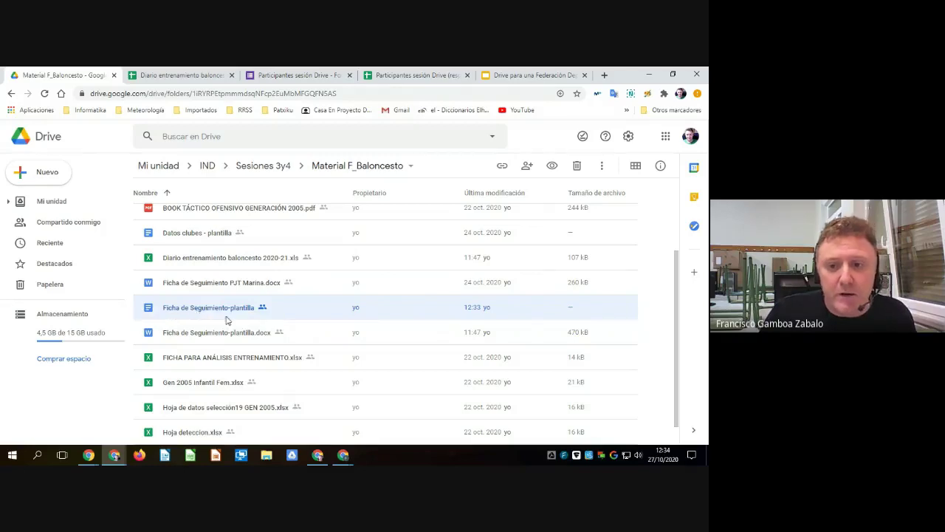
double_click(225, 318)
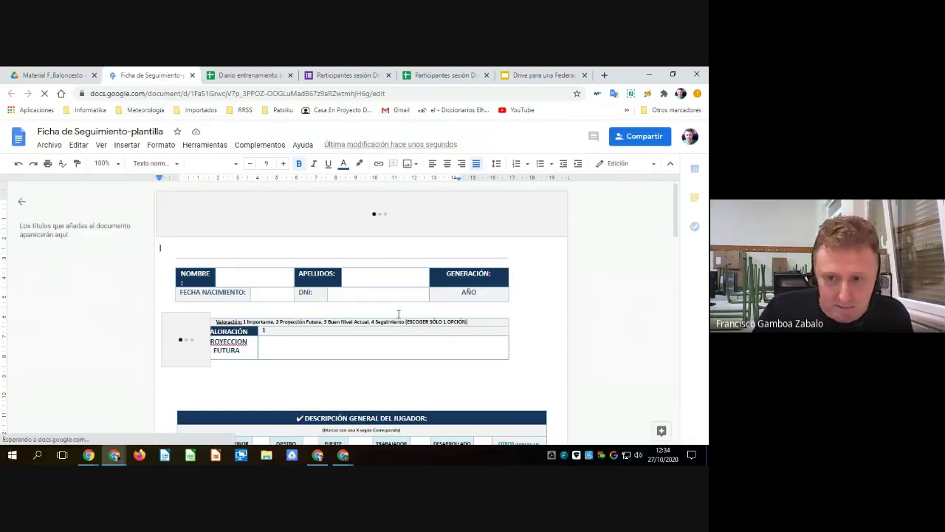
Scroll through the converted Ficha de Seguimiento-plantilla Google Doc to review the player tracking form.
scroll(396, 311, down, 1)
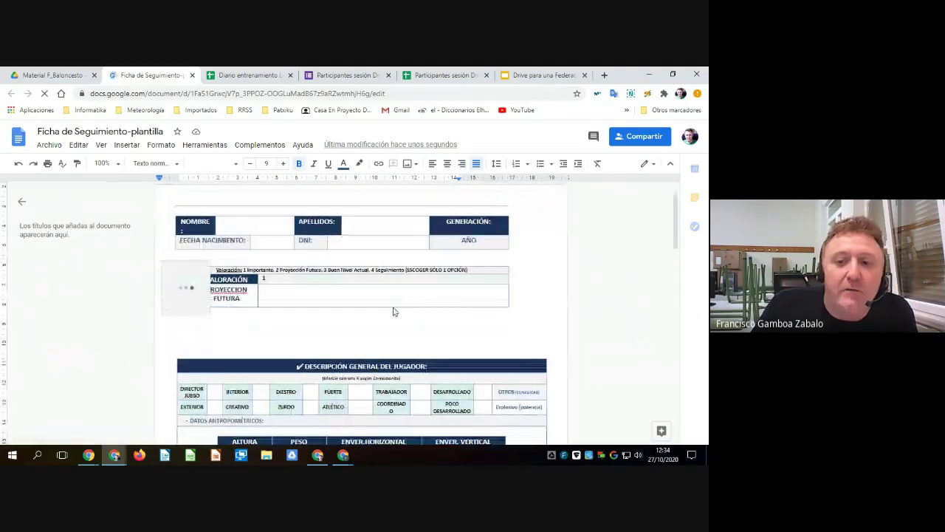
scroll(393, 311, down, 4)
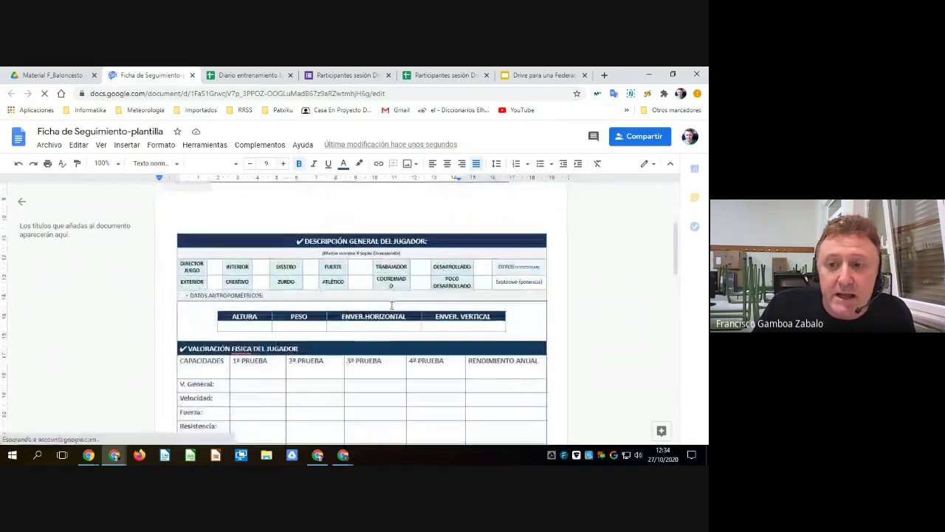
scroll(389, 303, down, 1)
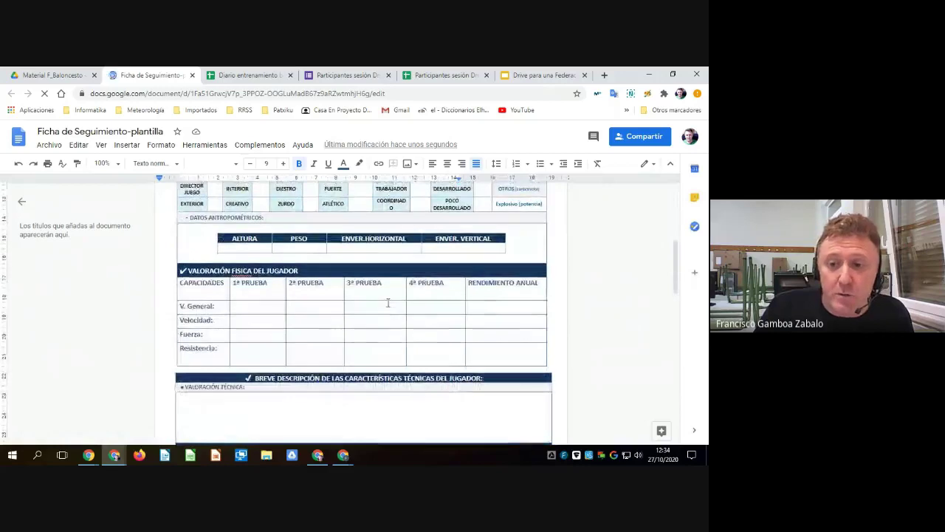
scroll(387, 303, up, 1)
scroll(387, 302, up, 2)
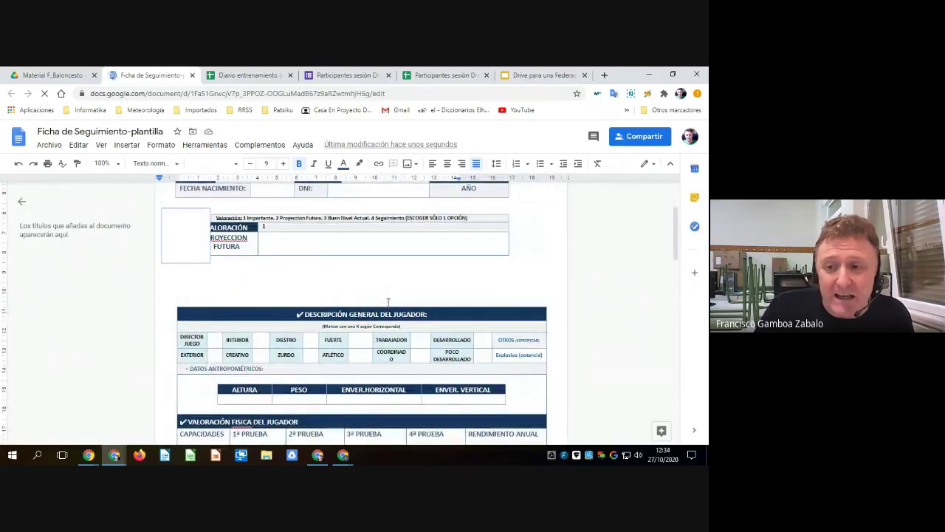
scroll(388, 303, down, 1)
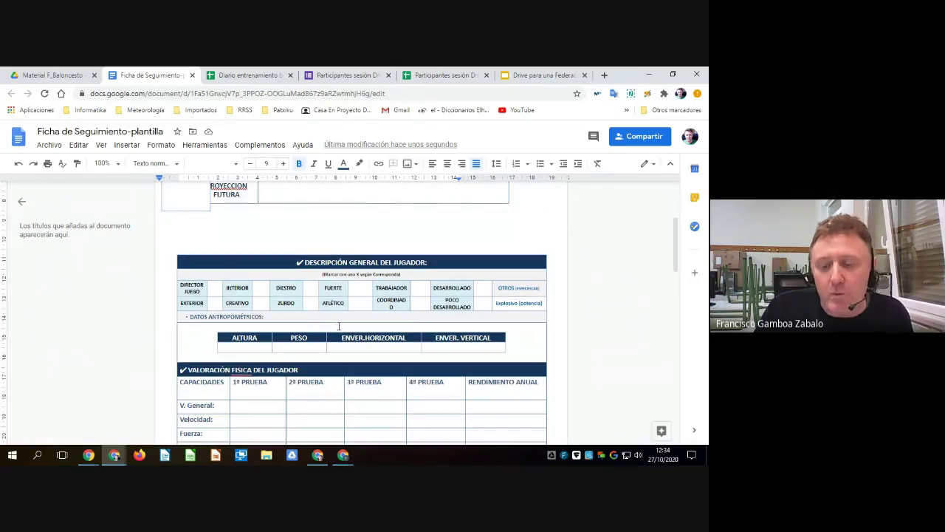
scroll(339, 326, down, 1)
scroll(337, 322, up, 1)
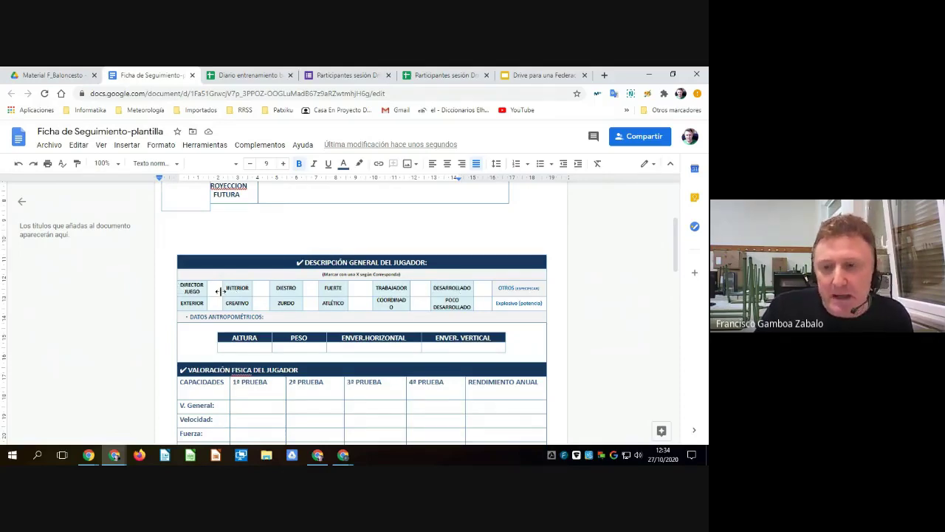
scroll(365, 316, down, 1)
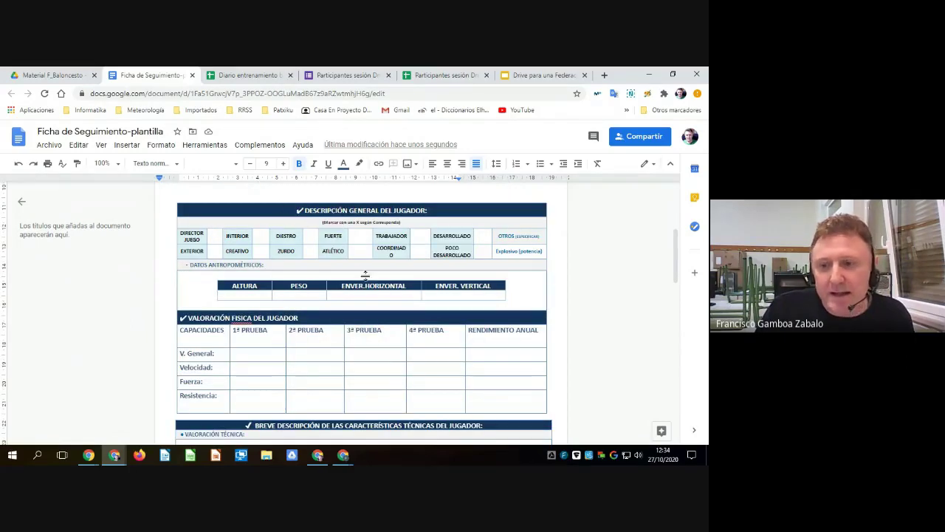
scroll(403, 323, down, 1)
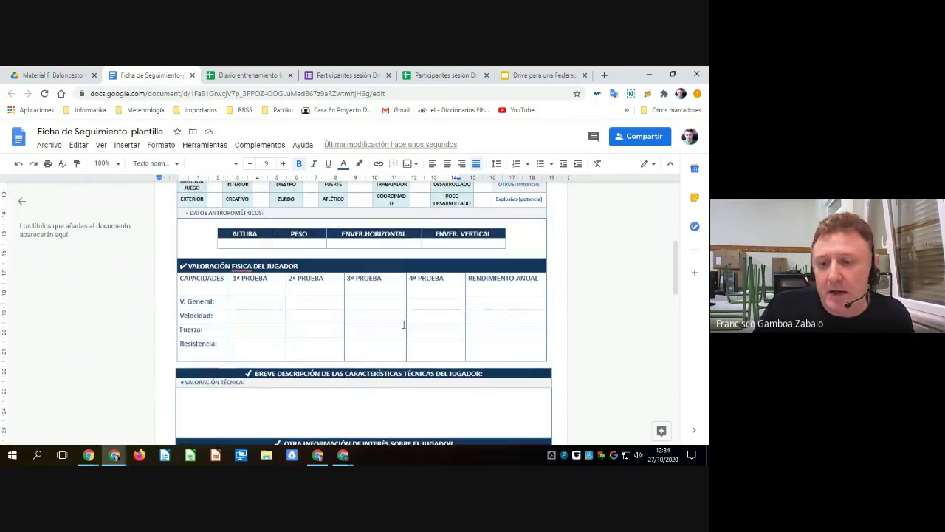
scroll(297, 363, down, 1)
scroll(281, 357, down, 2)
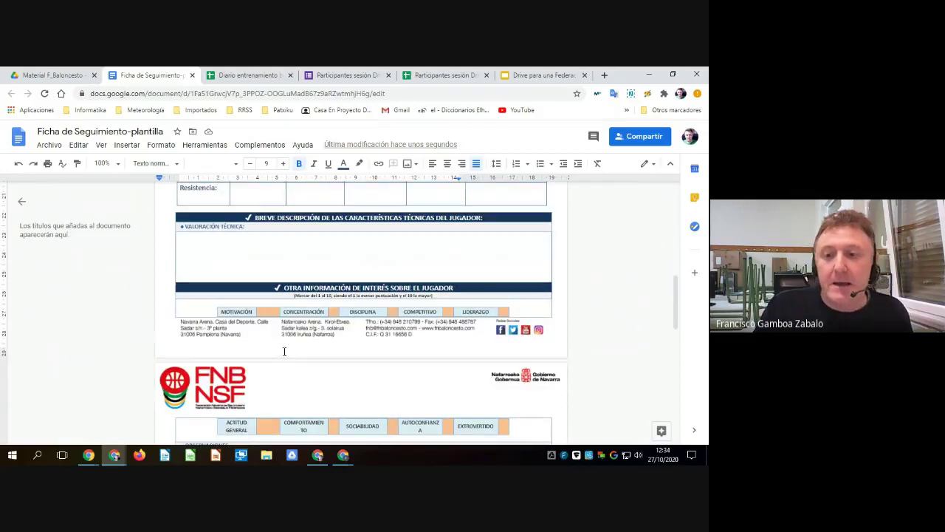
scroll(285, 351, up, 7)
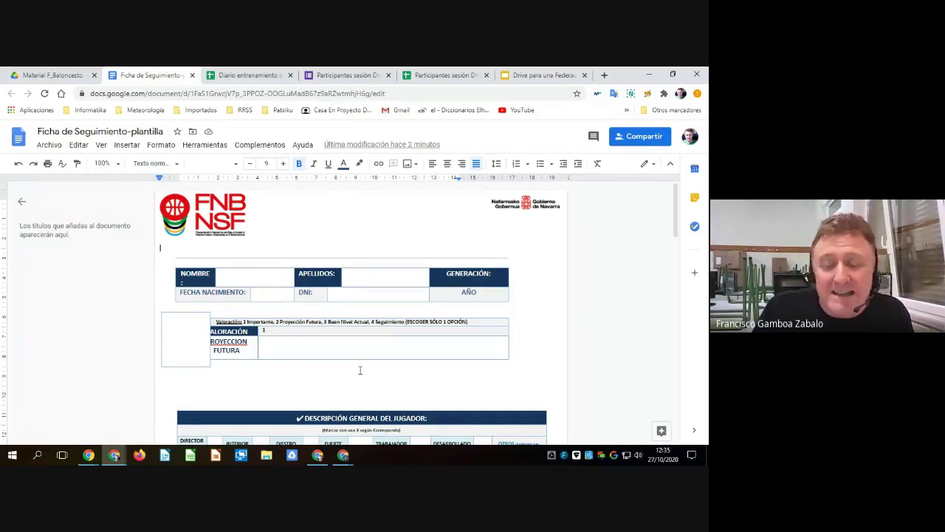
scroll(359, 368, down, 3)
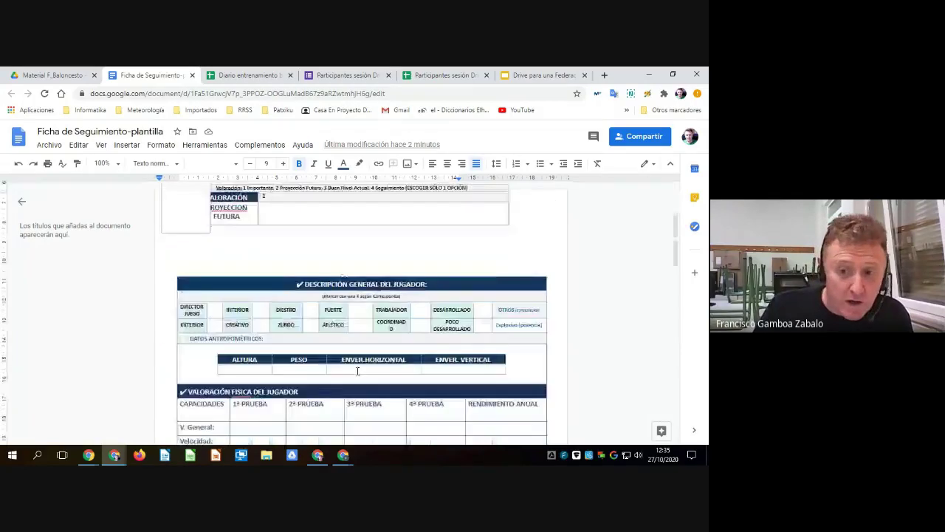
scroll(332, 310, up, 1)
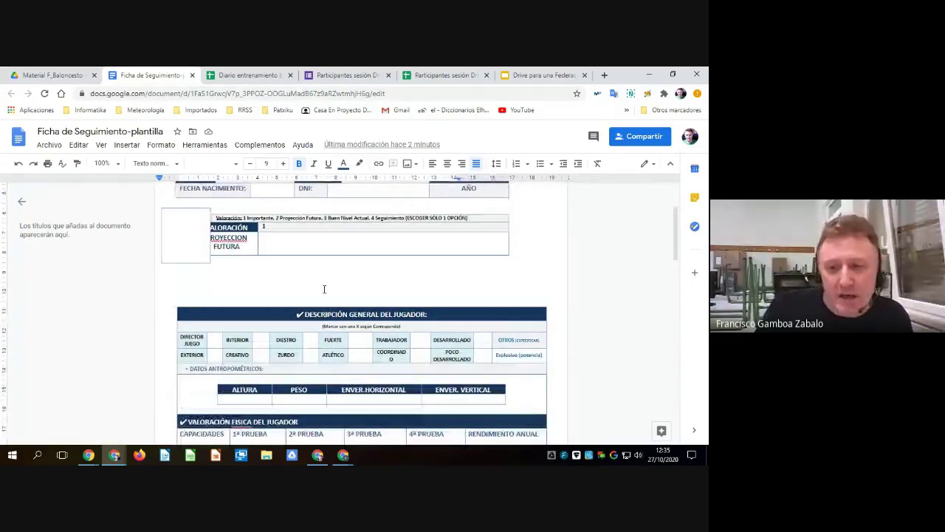
scroll(322, 296, up, 1)
scroll(322, 297, up, 3)
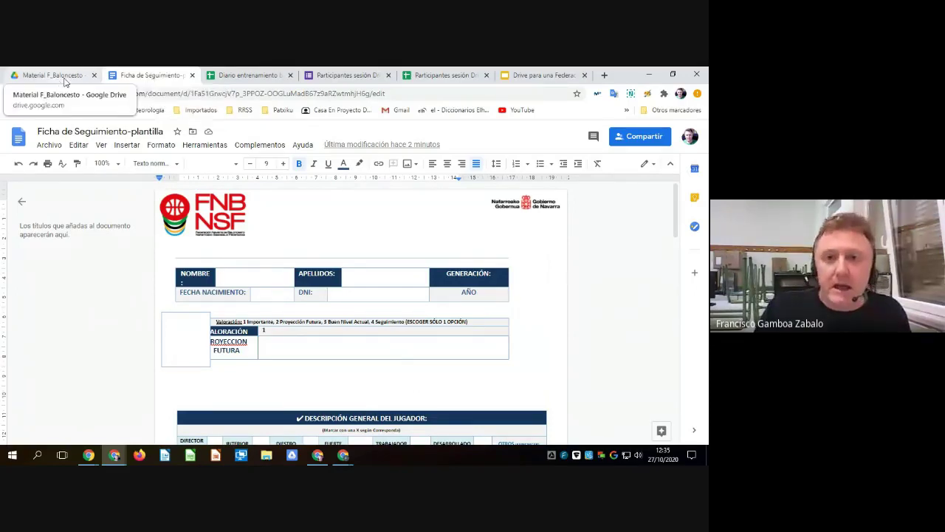
Close the Ficha doc, try Guardar como hoja de cálculo de Google on Diario, dismiss the error.
click(192, 75)
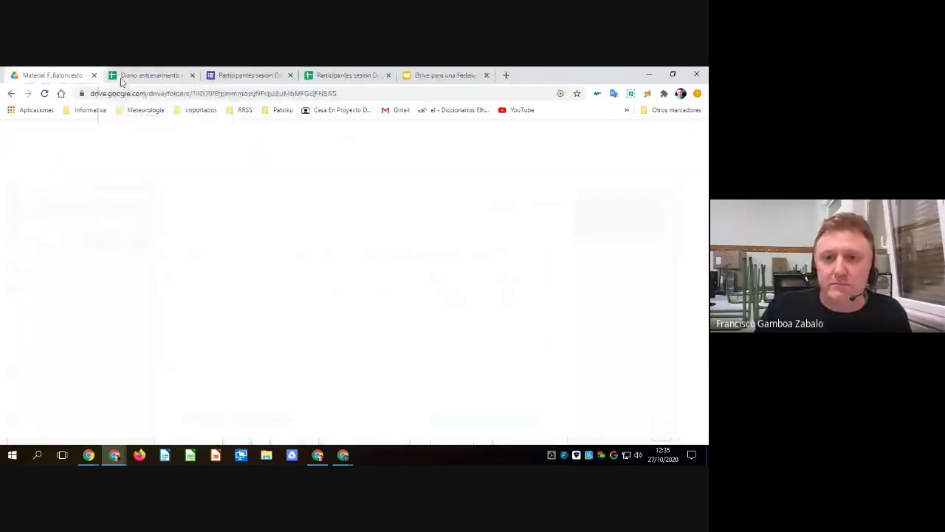
click(133, 75)
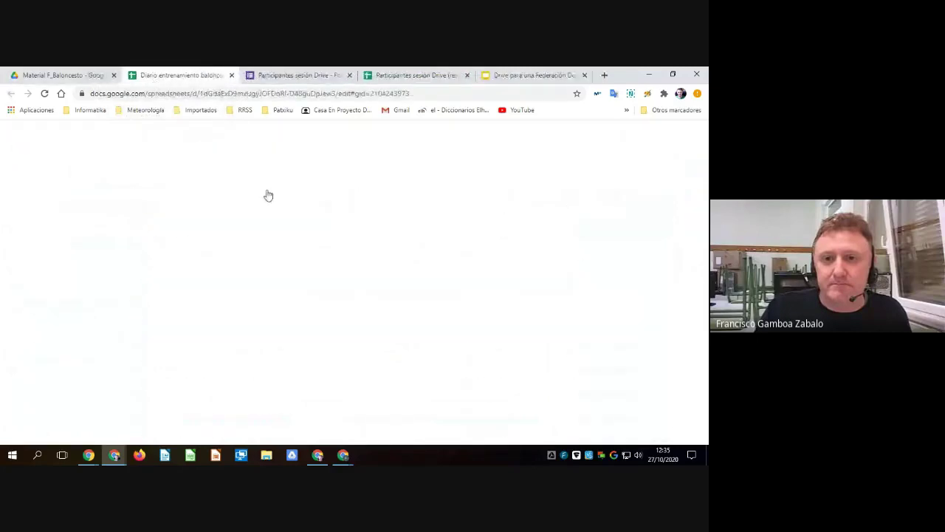
click(50, 145)
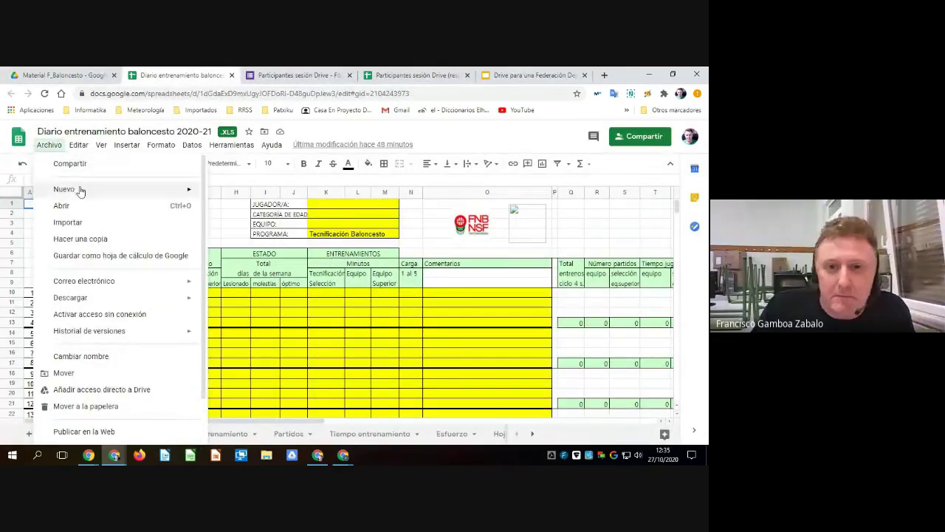
click(114, 258)
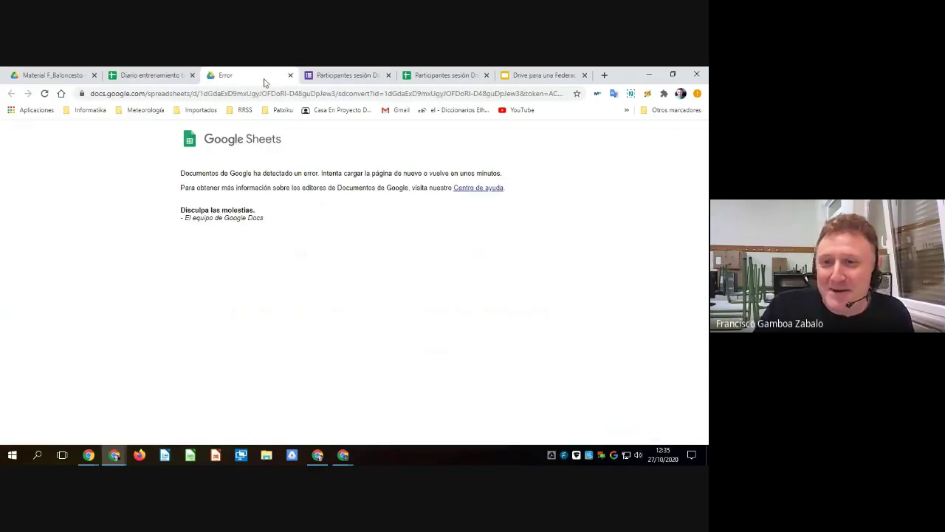
click(290, 75)
click(51, 74)
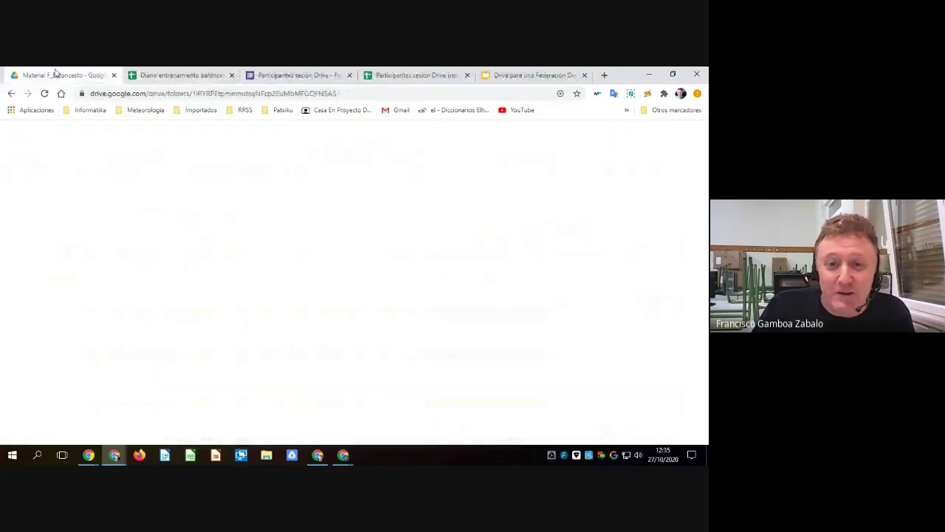
scroll(282, 299, up, 1)
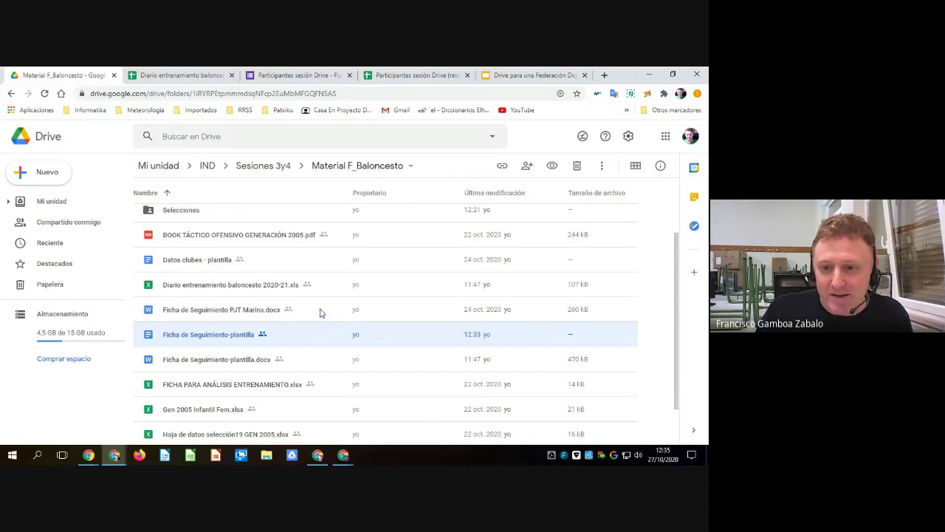
scroll(319, 313, down, 2)
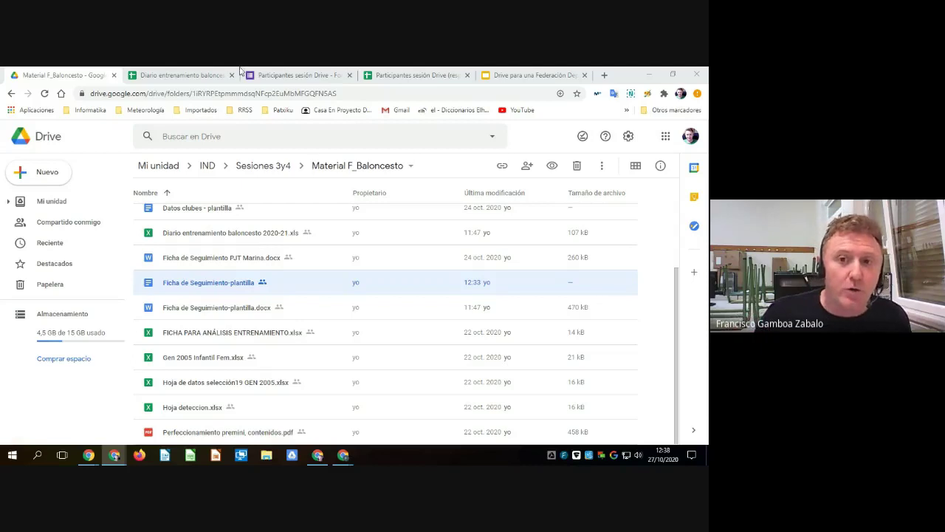
Compare the Diario entrenamiento and Participantes (respuestas) tabs, then close the Diario entrenamiento tab.
click(216, 75)
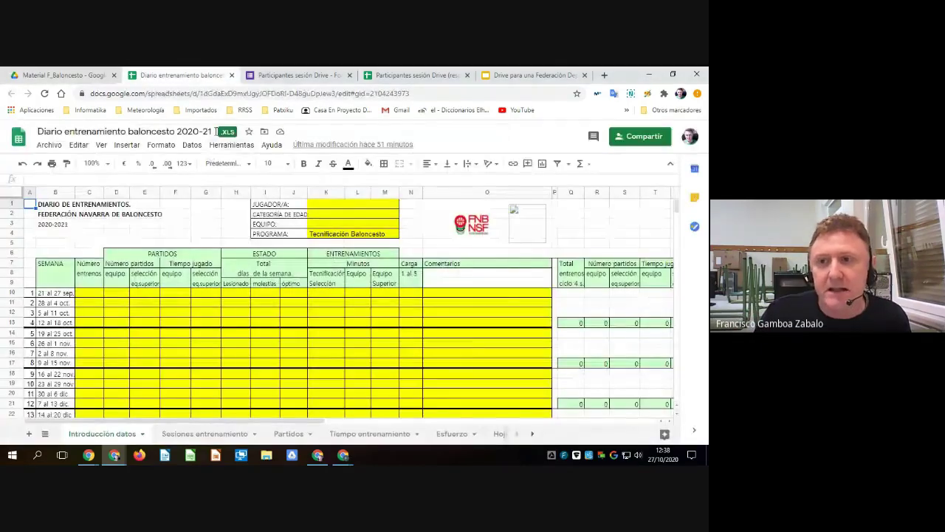
click(380, 74)
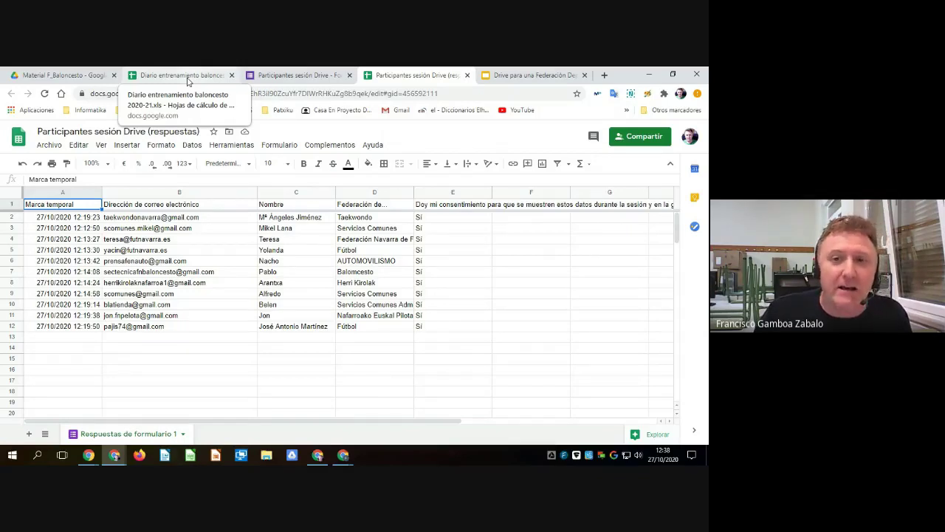
click(188, 76)
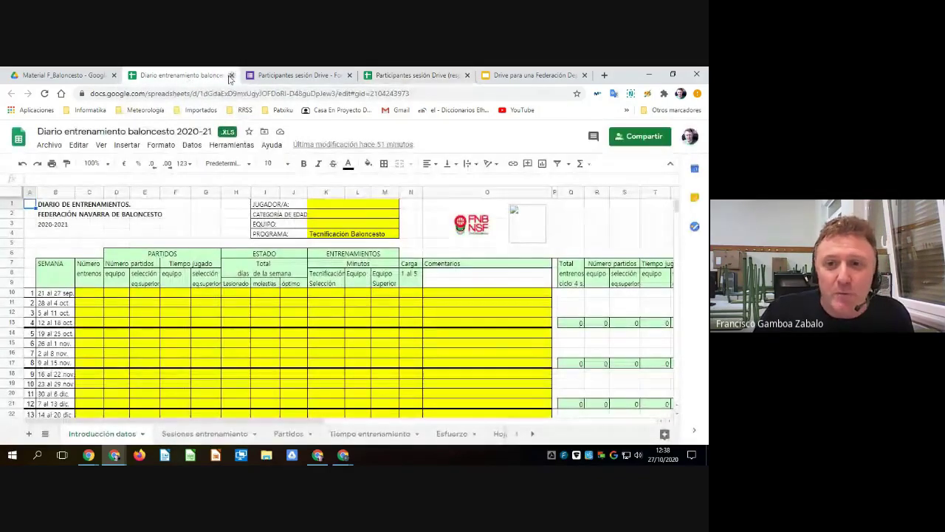
click(230, 76)
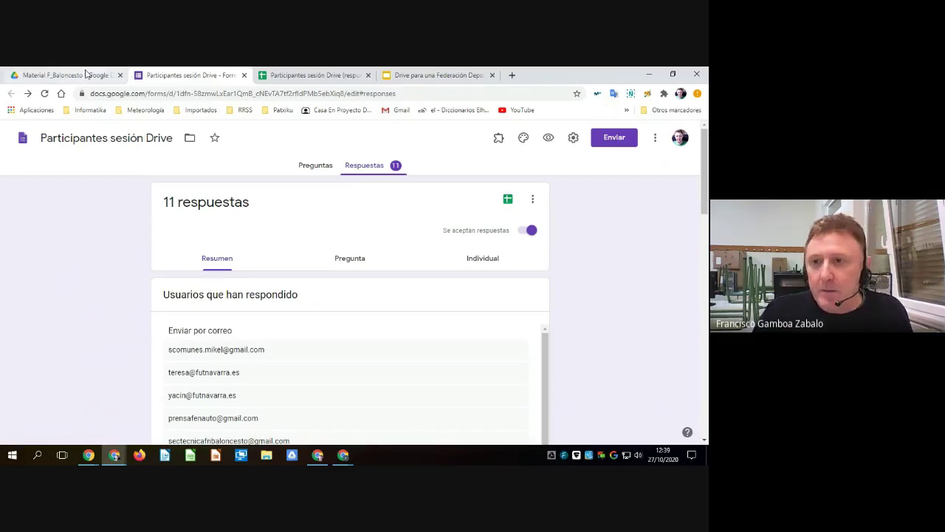
Glance at the Drive para una Federación presentation, then return to the Material F_Baloncesto folder.
click(434, 75)
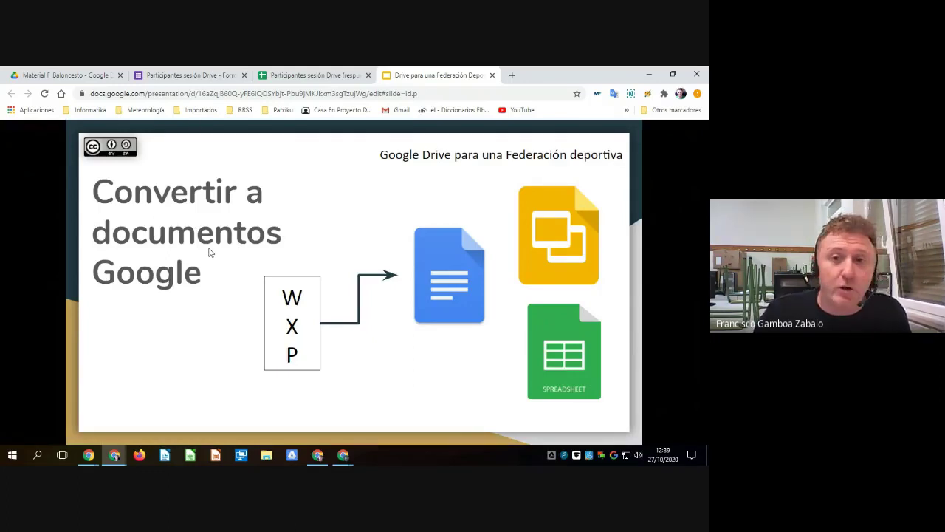
click(42, 73)
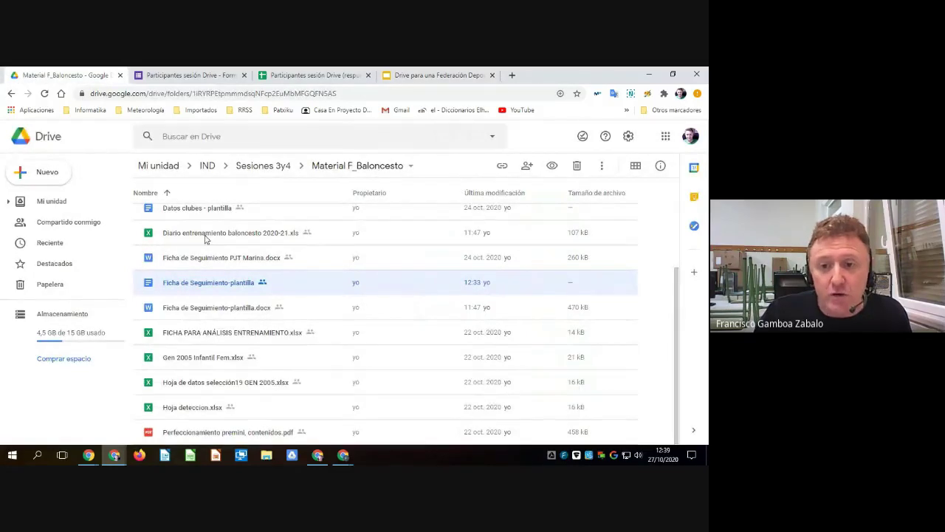
Reopen Diario entrenamiento baloncesto 2020-21.xls via Abrir con > Hojas de cálculo de Google.
right_click(206, 238)
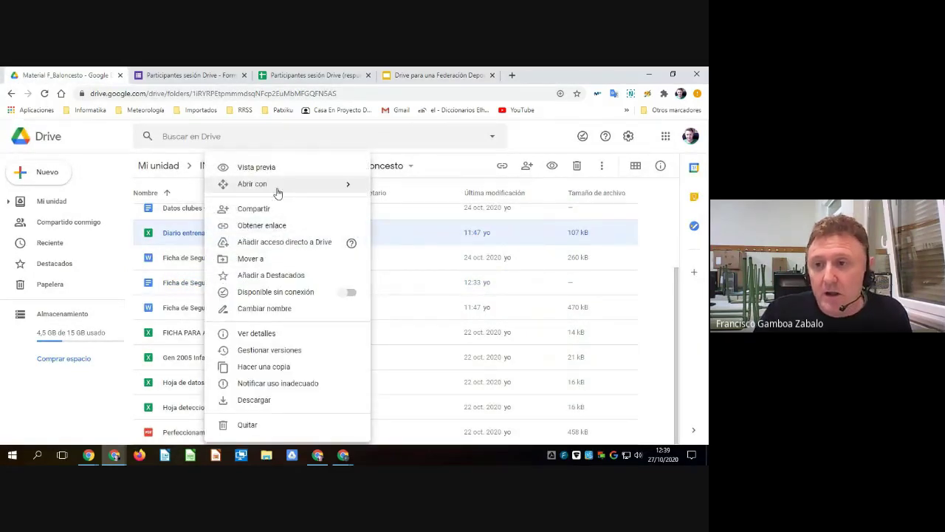
mouse_move(277, 192)
click(422, 194)
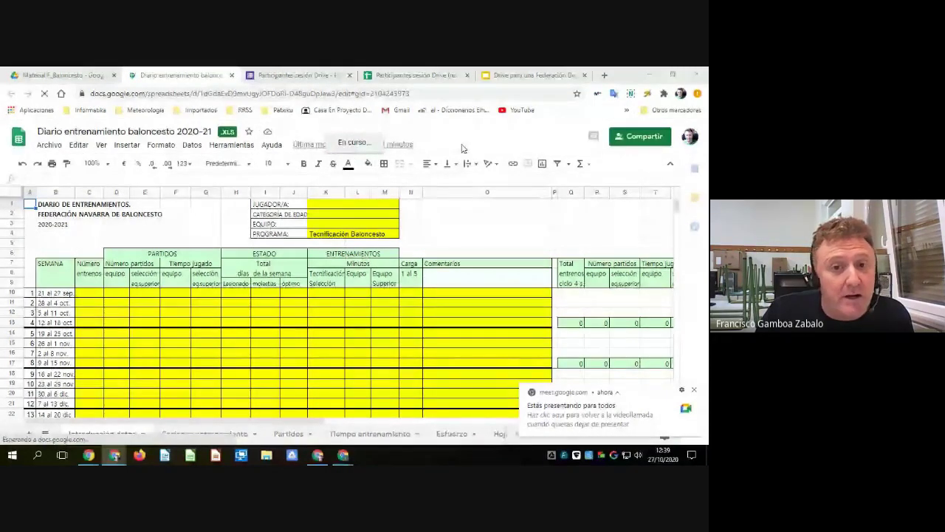
Retry Guardar como hoja de cálculo de Google on the Diario XLS, then close the error page.
click(50, 146)
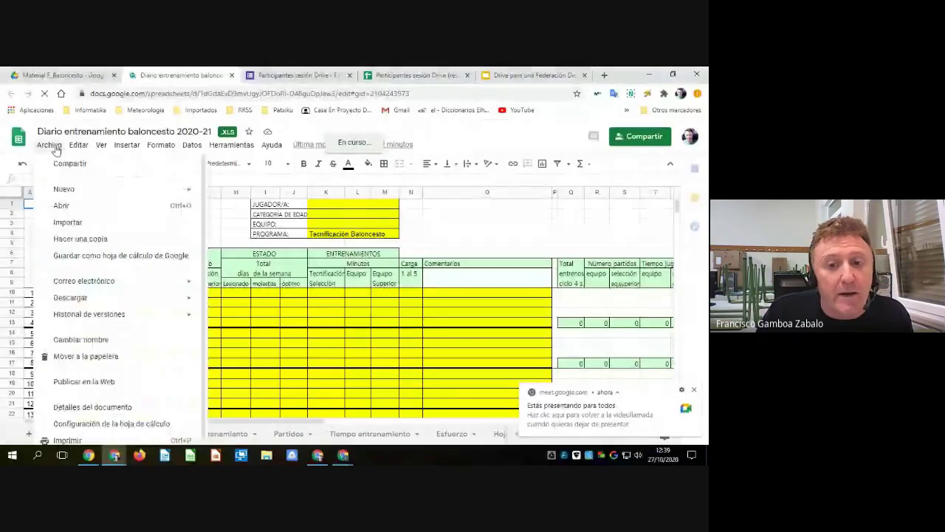
click(118, 256)
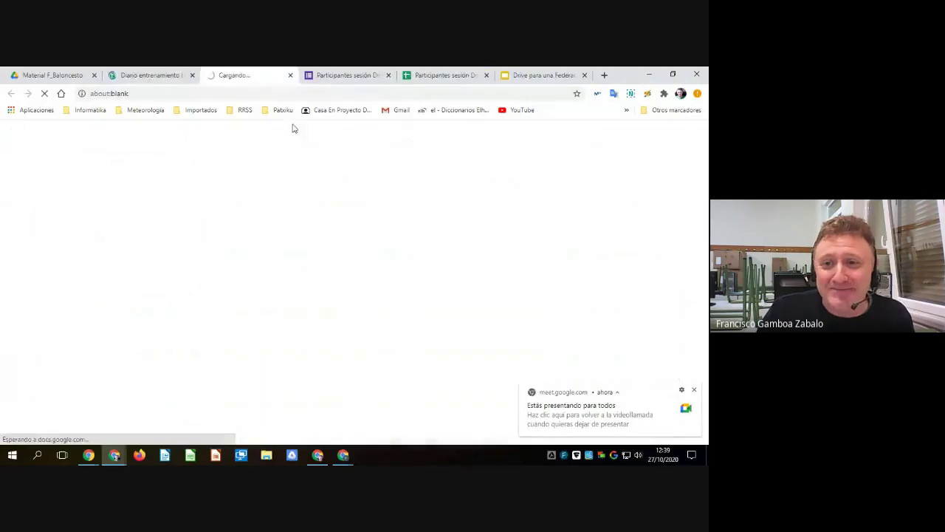
click(291, 75)
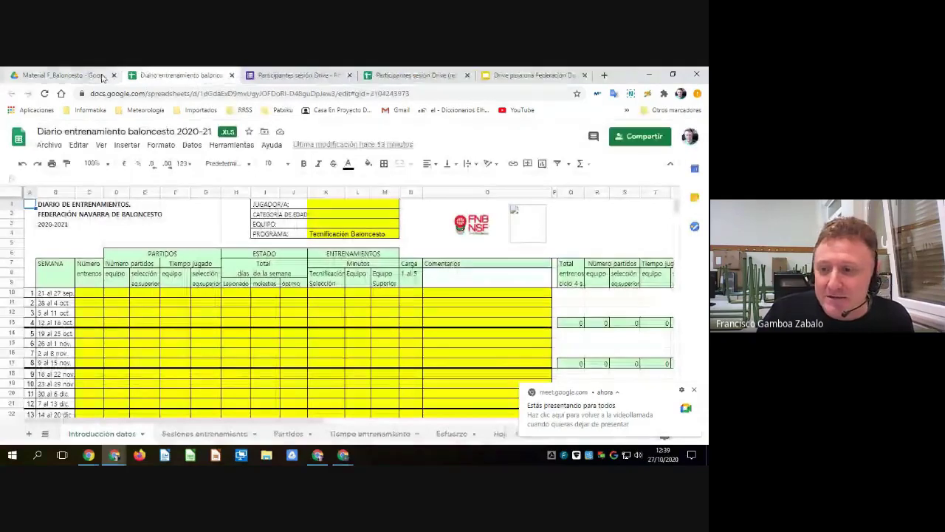
click(74, 76)
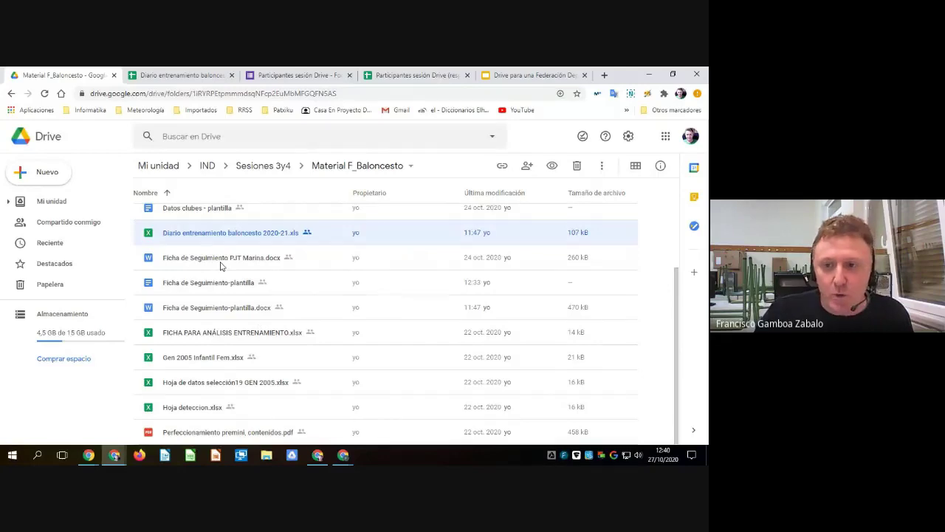
In the 'Drive para una Federación deportiva' deck, advance to slide 8, 'Drive: descargar documentos'.
click(517, 75)
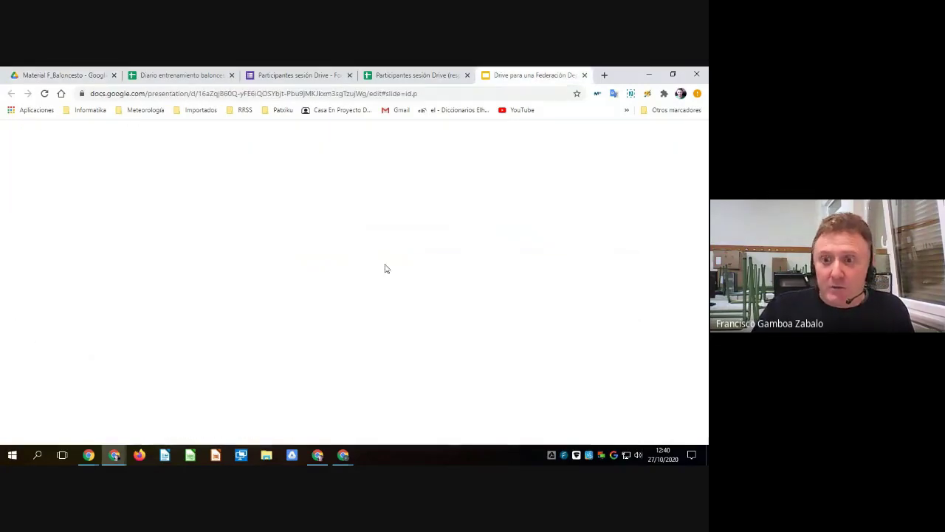
key(Right)
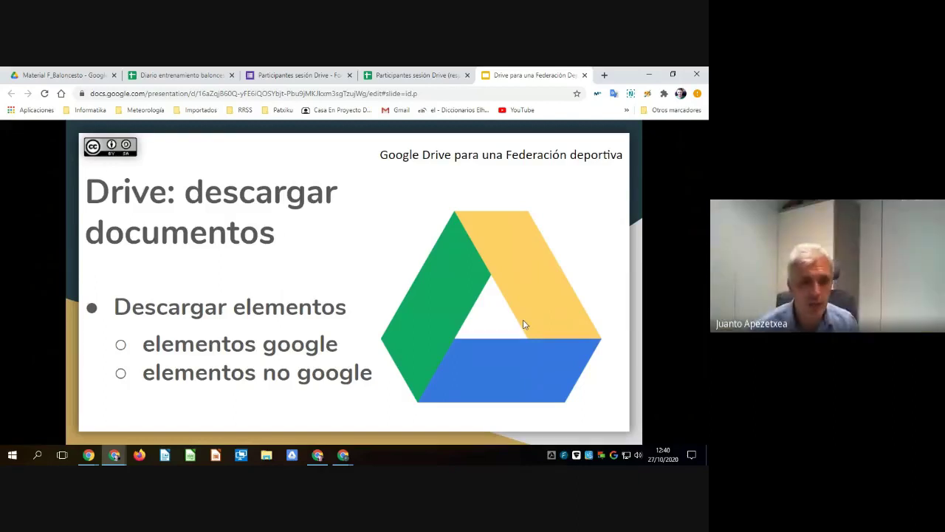
mouse_move(140, 373)
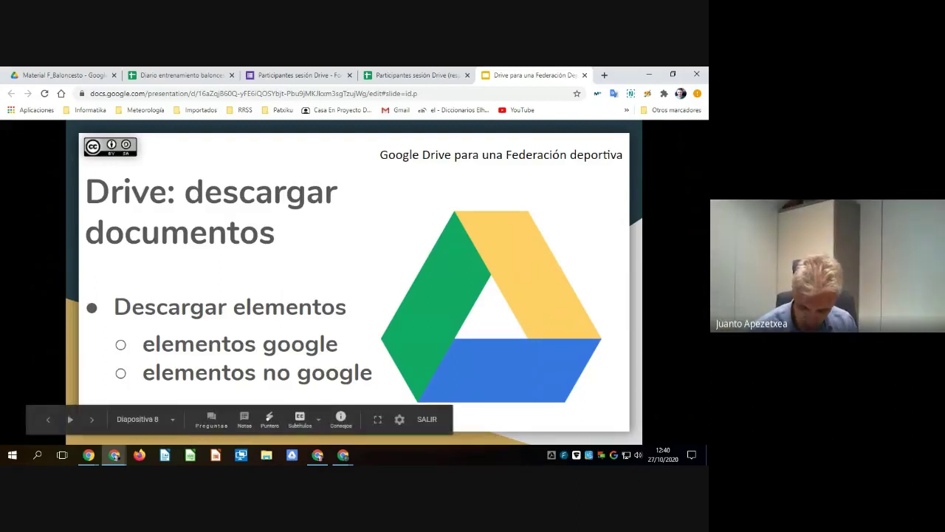
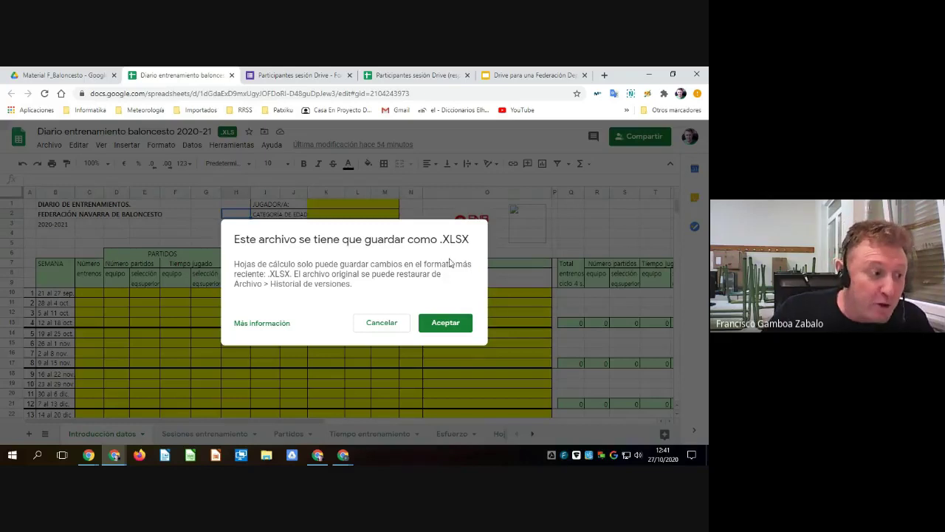
Accept the notice that the file must be saved as .XLSX, then return to the Material F_Baloncesto Drive folder.
click(465, 328)
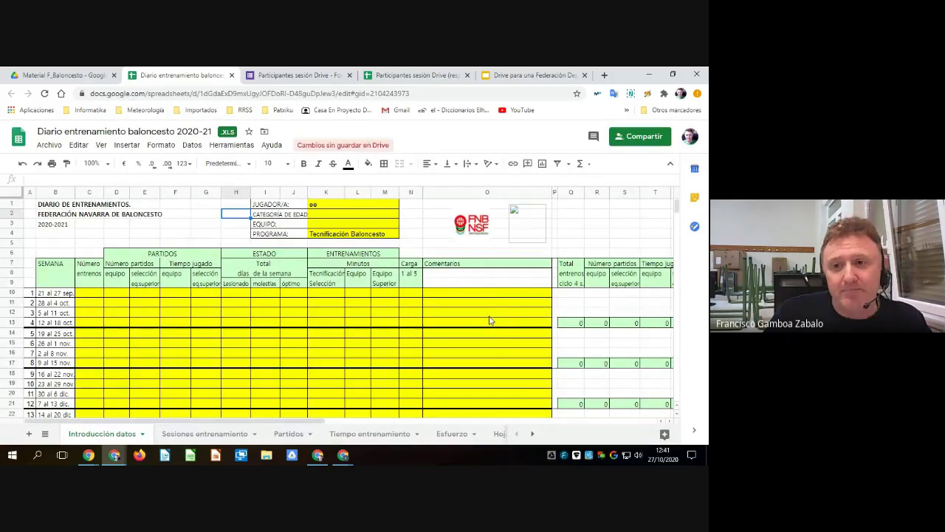
click(63, 74)
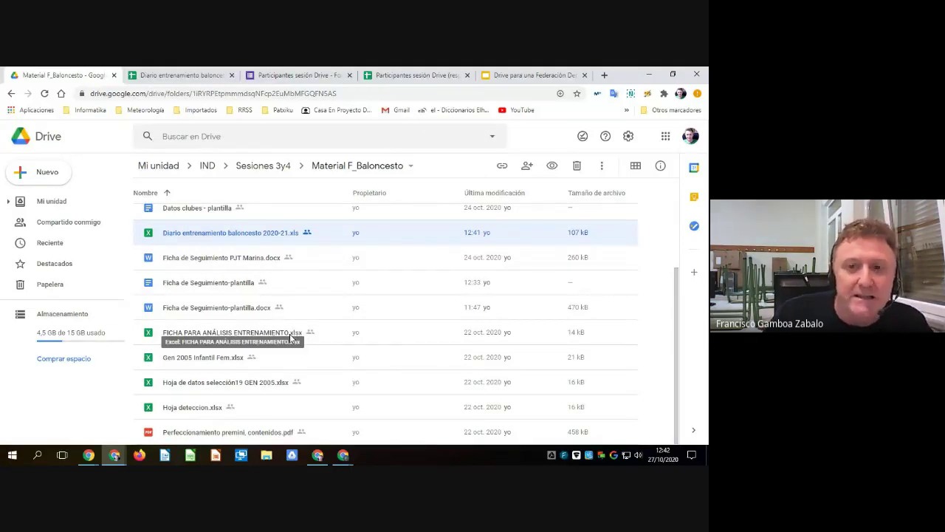
Check the Drive folder, the training diary and the Participantes sesión Drive responses, then open the diary's Archivo menu.
click(181, 75)
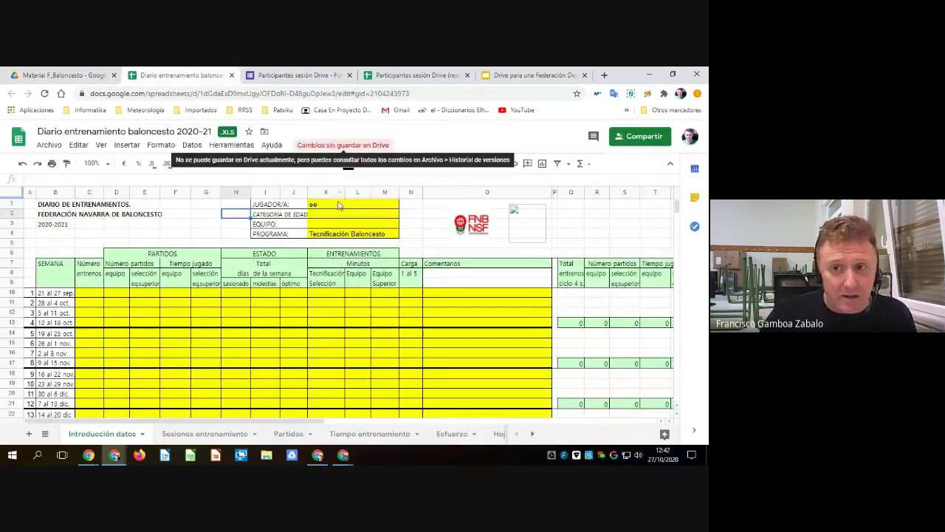
mouse_move(344, 150)
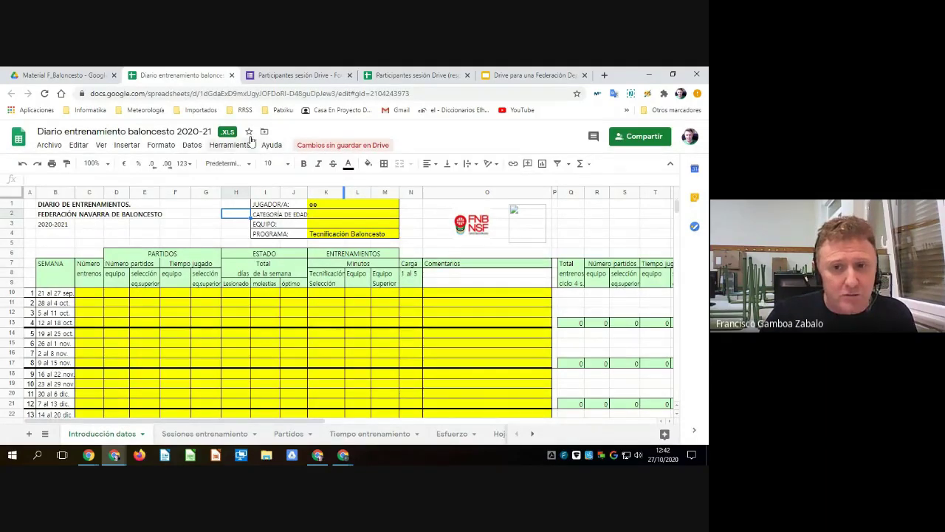
click(70, 74)
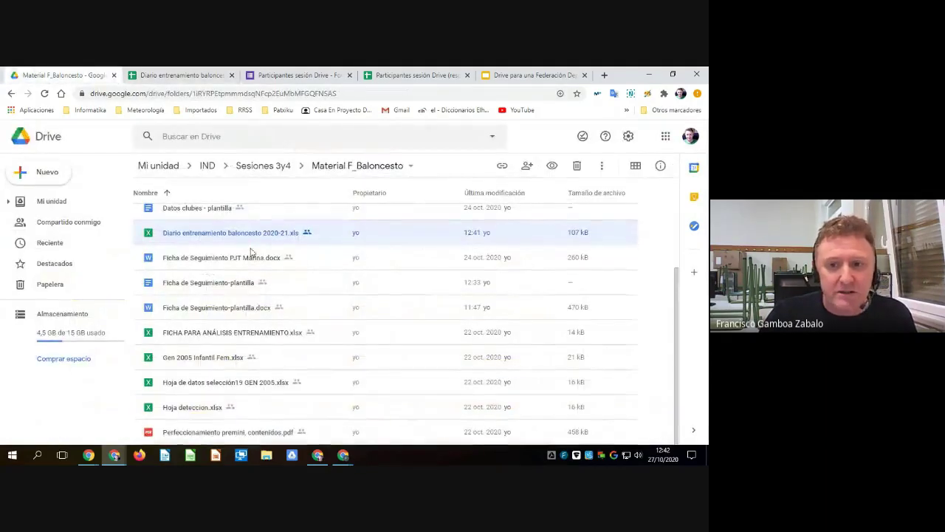
click(162, 75)
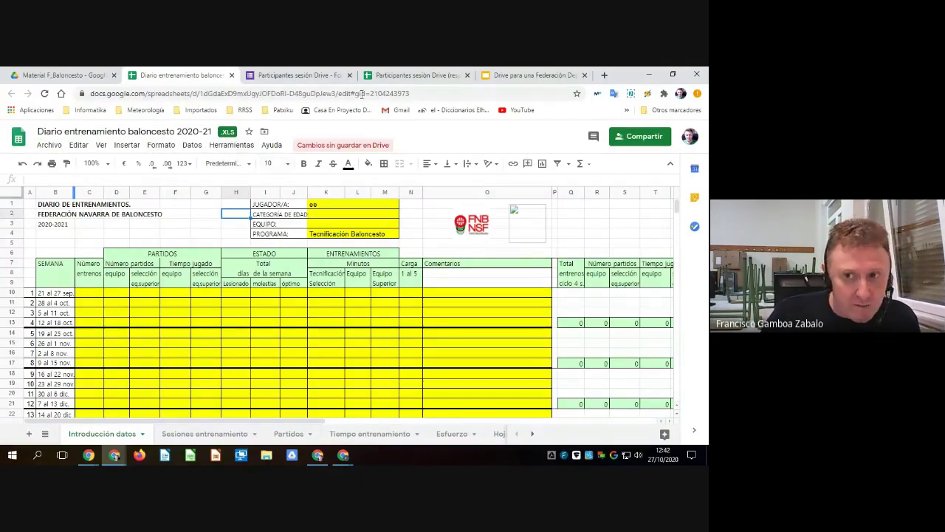
click(387, 75)
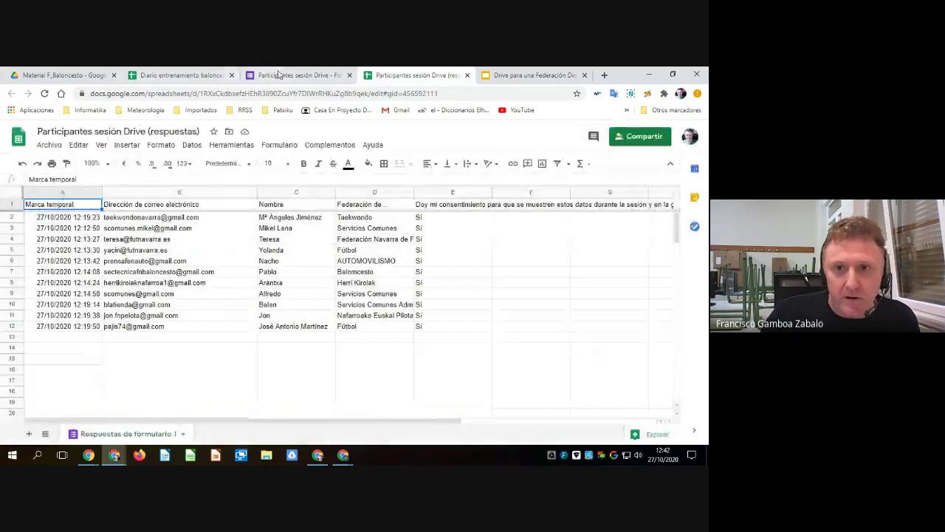
click(64, 74)
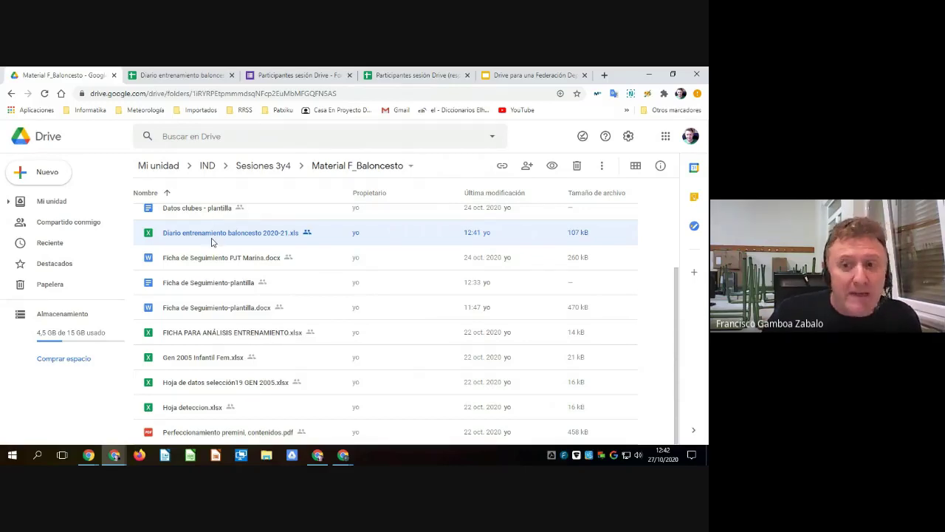
click(175, 74)
click(50, 145)
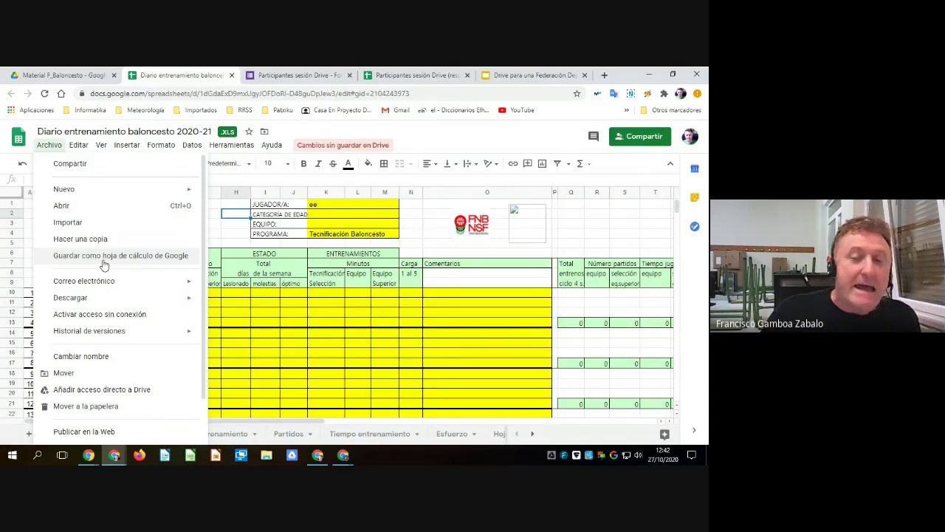
Leave the Archivo menu and go back to the Material F_Baloncesto folder listing.
click(83, 74)
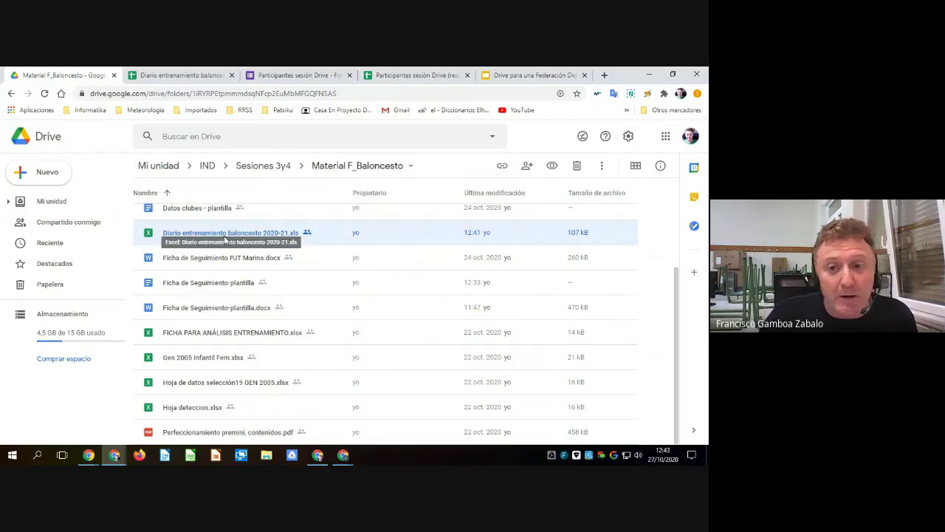
click(46, 175)
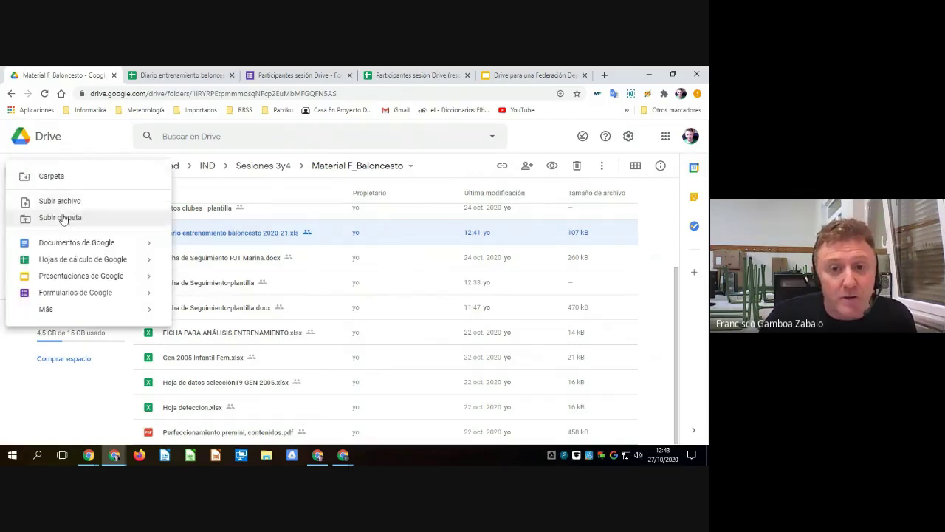
click(289, 286)
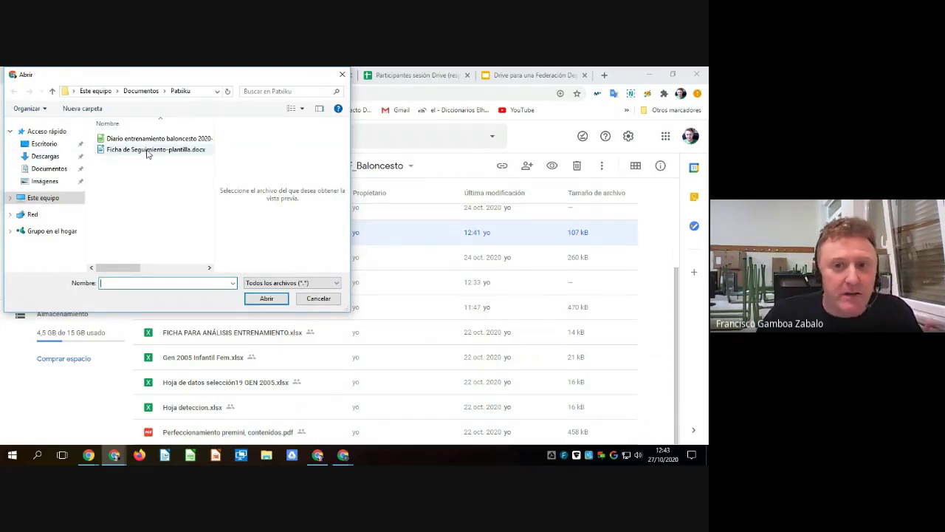
click(342, 74)
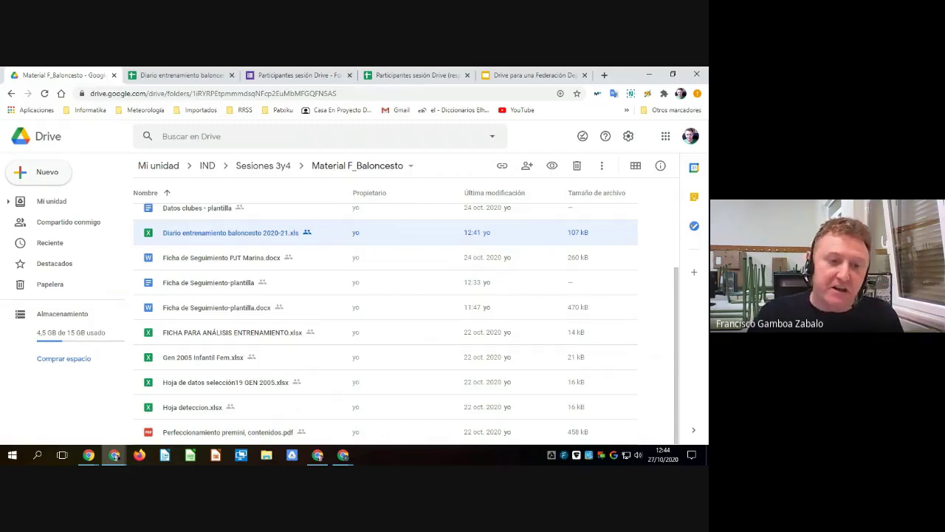
Switch between the Drive listing and the training diary, ending on its Introducción datos sheet.
click(190, 75)
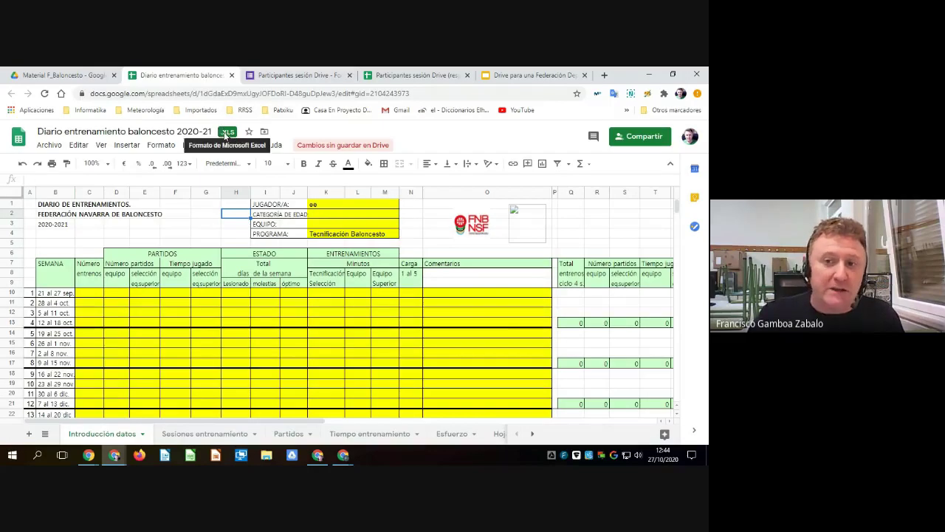
click(63, 75)
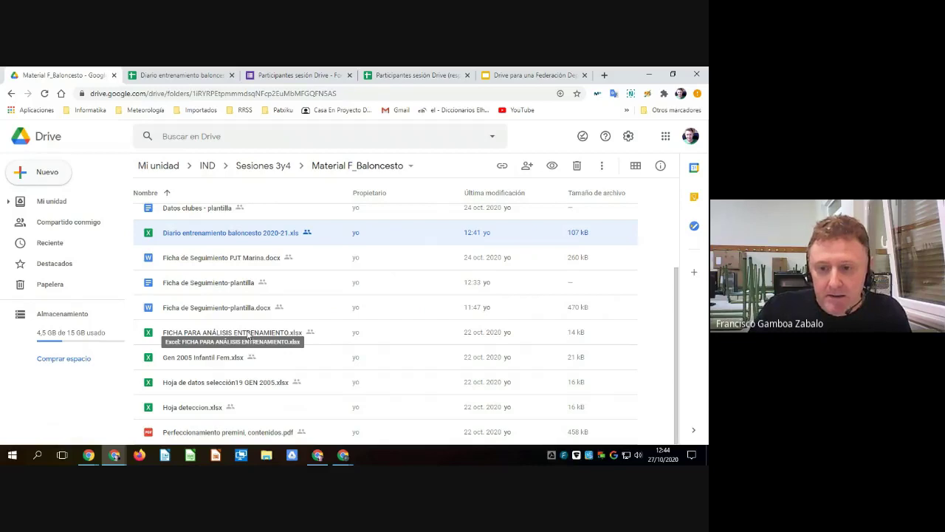
click(194, 76)
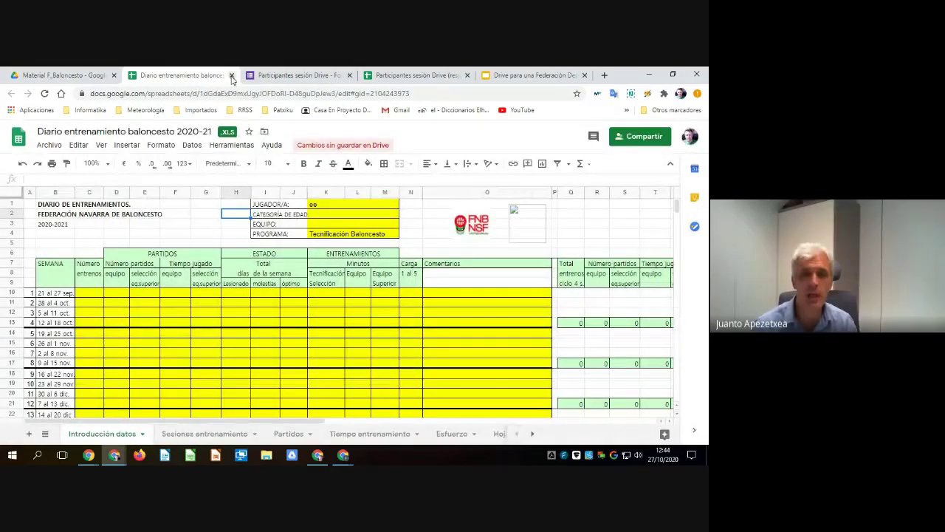
Close the Diario entrenamiento baloncesto 2020-21 spreadsheet tab.
click(231, 76)
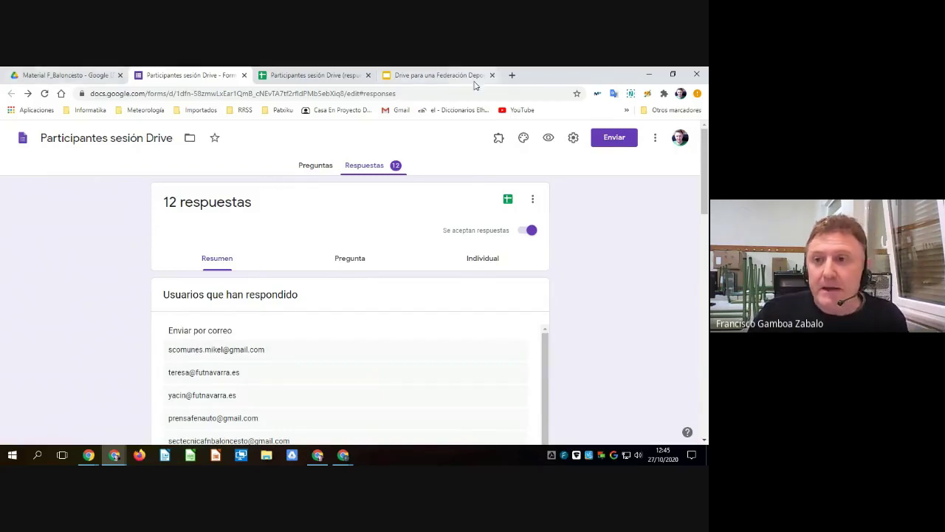
View the presentation's download documents slide, then go back to the Material F_Baloncesto folder listing.
click(421, 77)
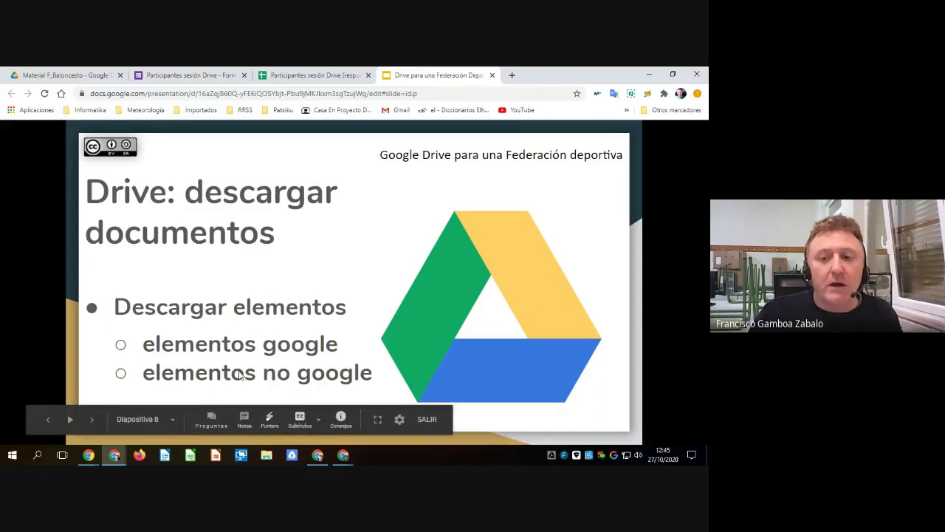
click(66, 74)
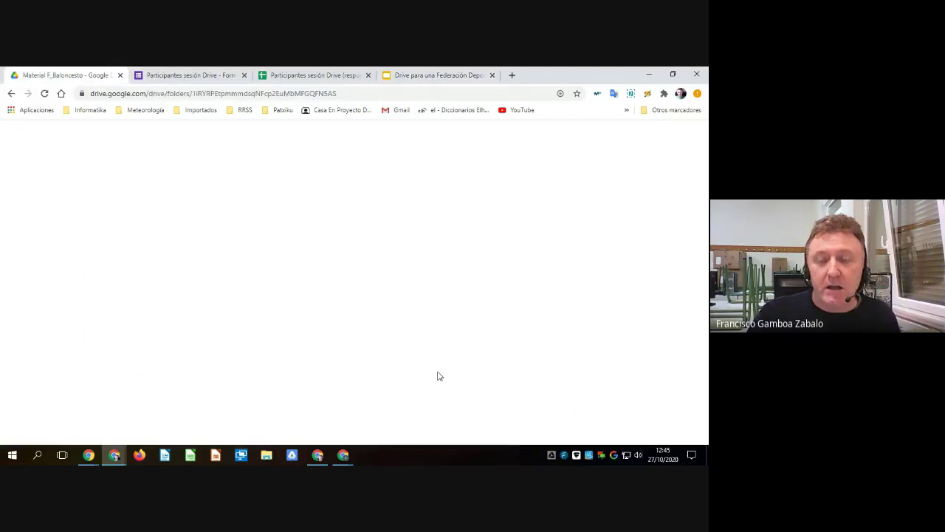
scroll(267, 314, up, 2)
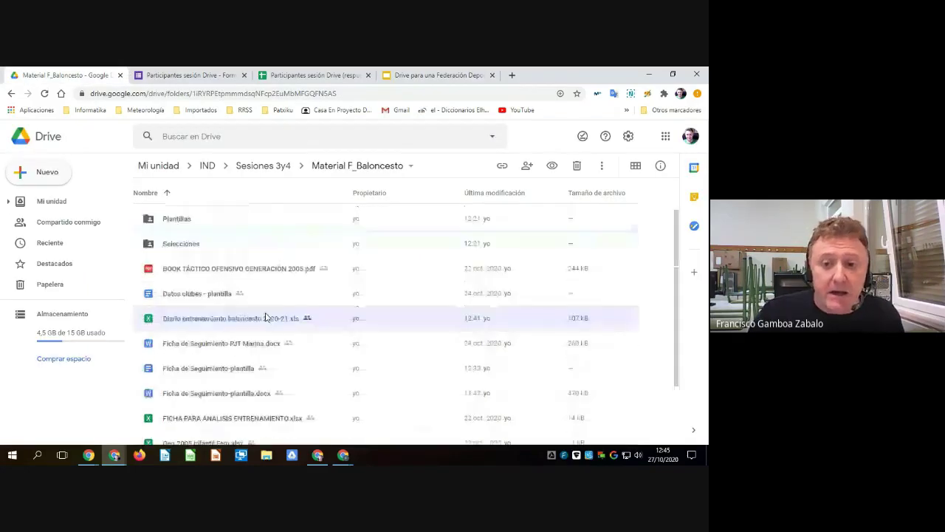
scroll(267, 314, down, 2)
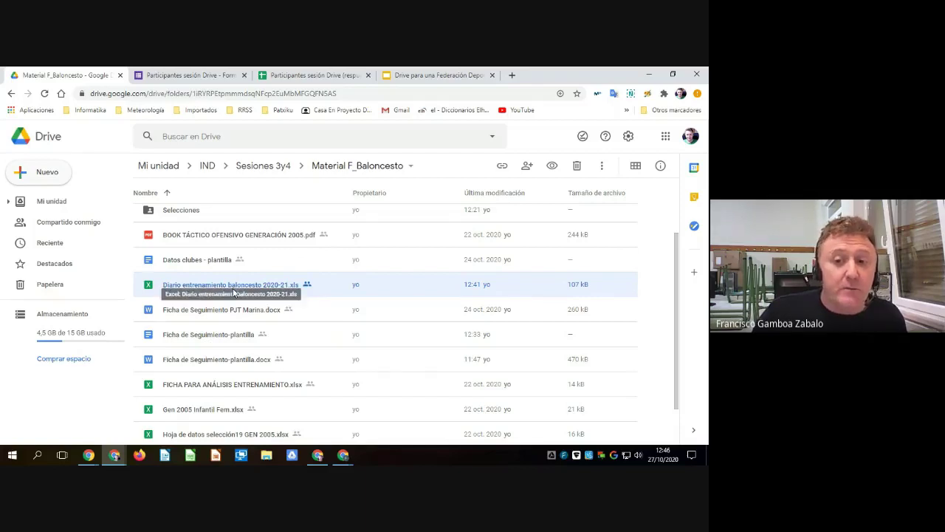
Download 'Diario entrenamiento baloncesto 2020-21.xls' and save it into the Descargas folder.
right_click(235, 290)
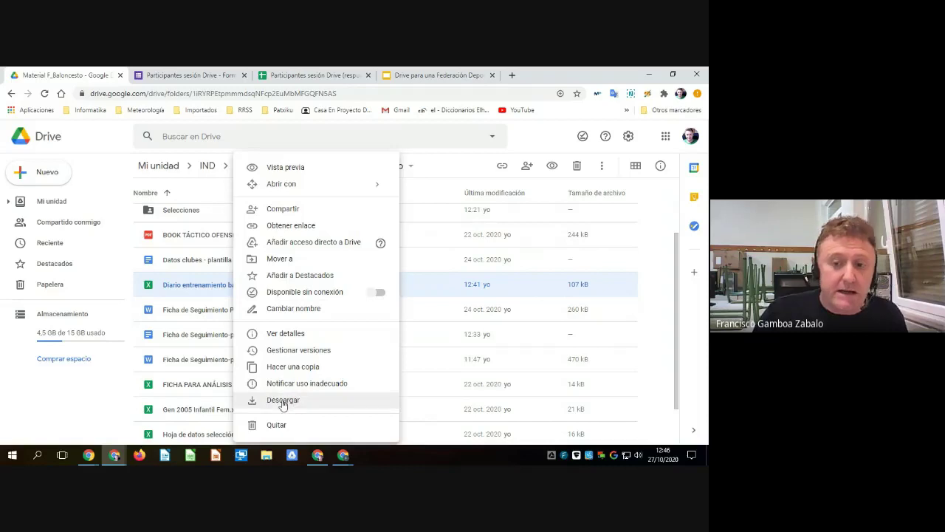
click(282, 404)
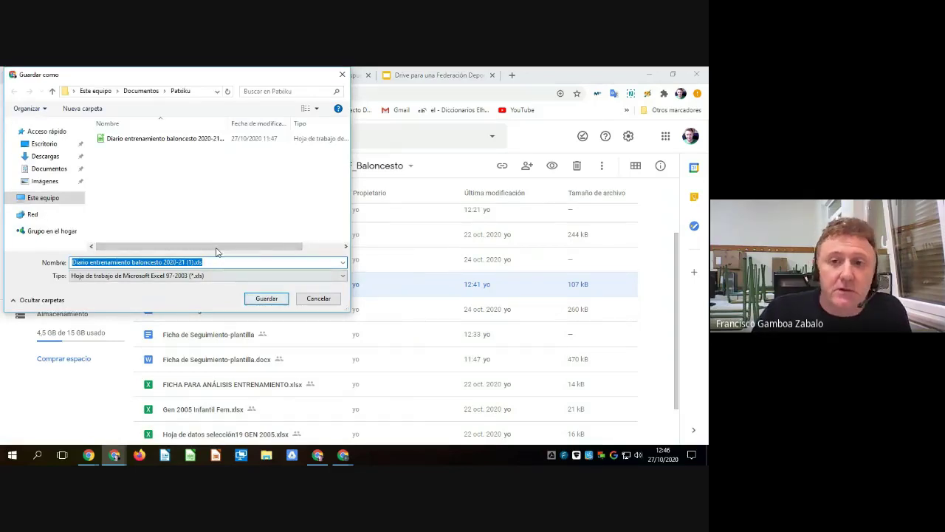
click(47, 156)
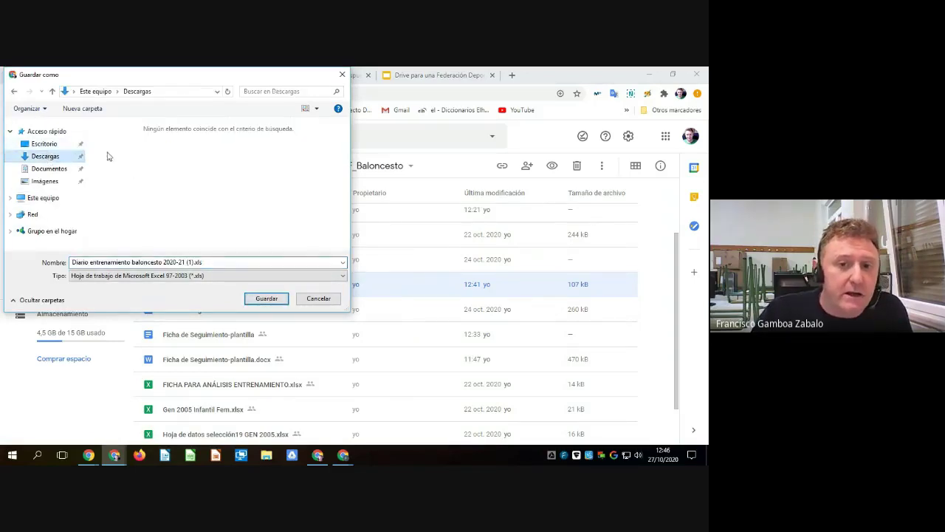
click(204, 263)
click(209, 264)
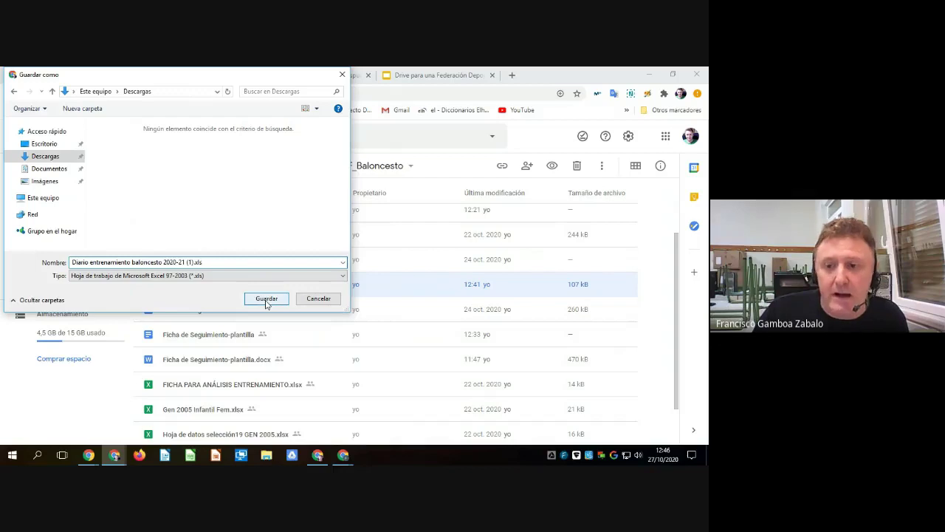
click(267, 300)
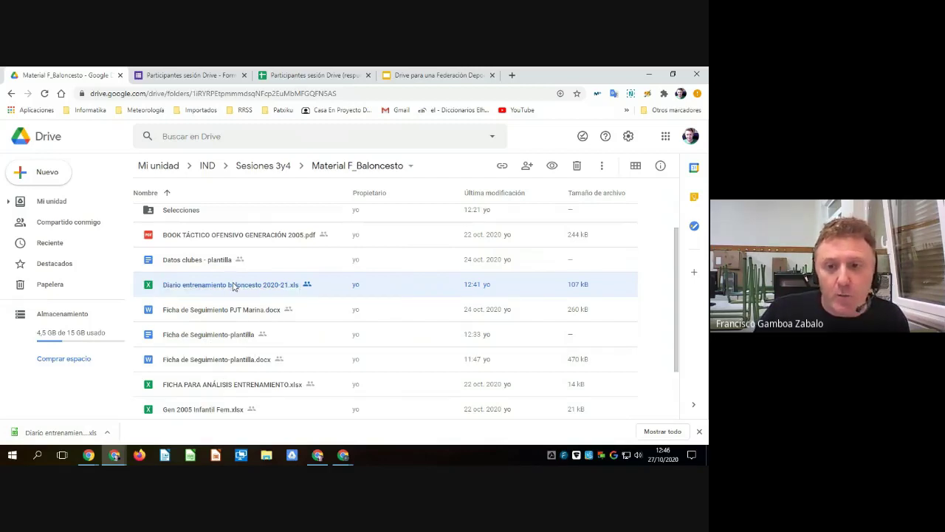
scroll(233, 288, up, 2)
click(200, 316)
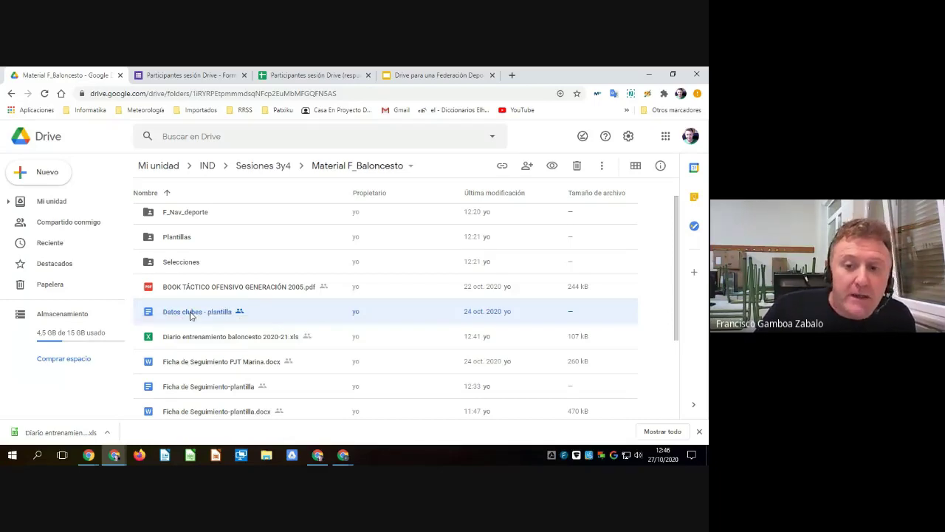
right_click(191, 313)
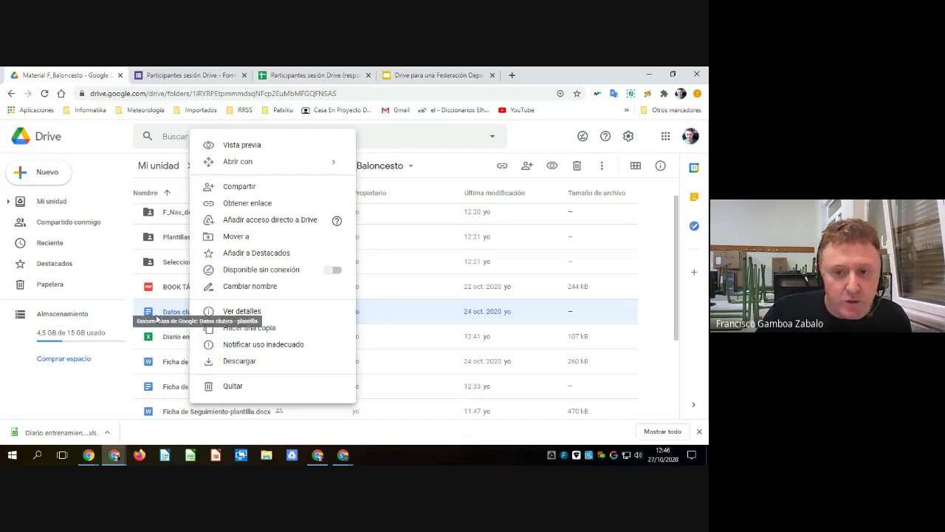
click(239, 362)
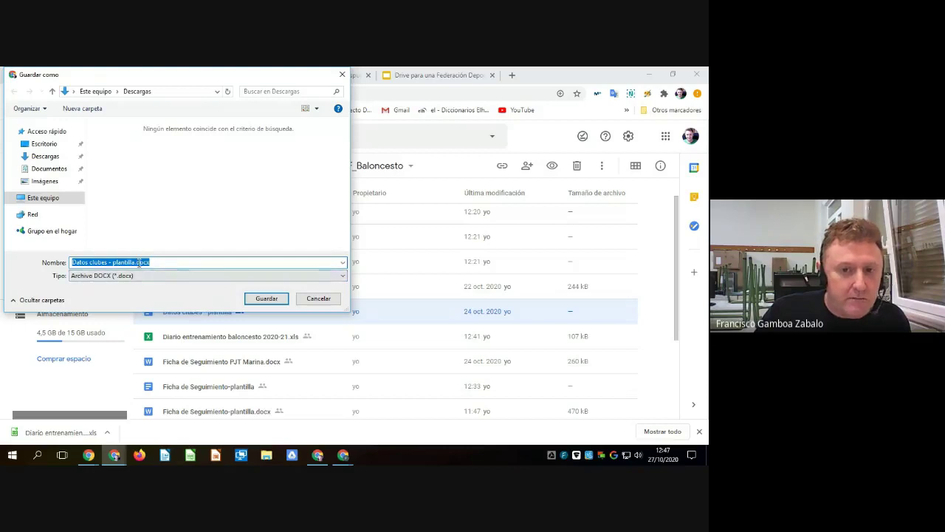
click(147, 265)
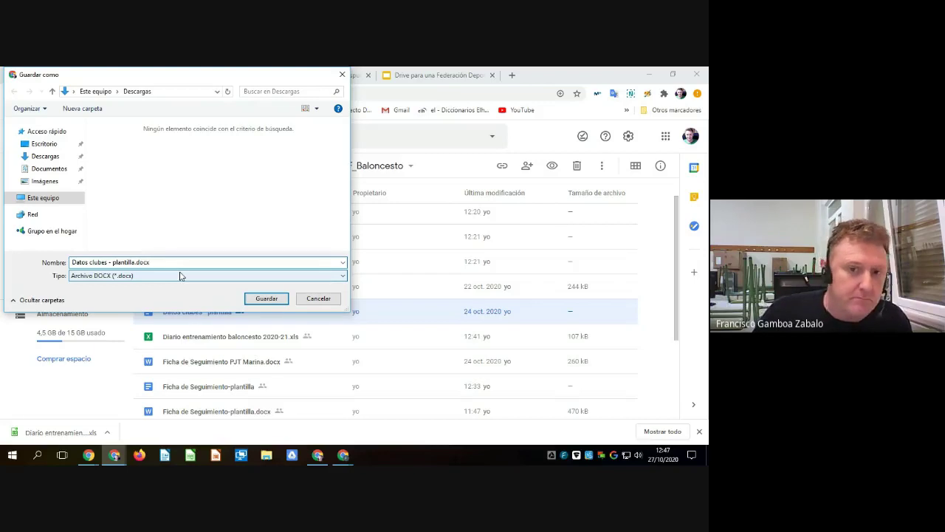
click(319, 299)
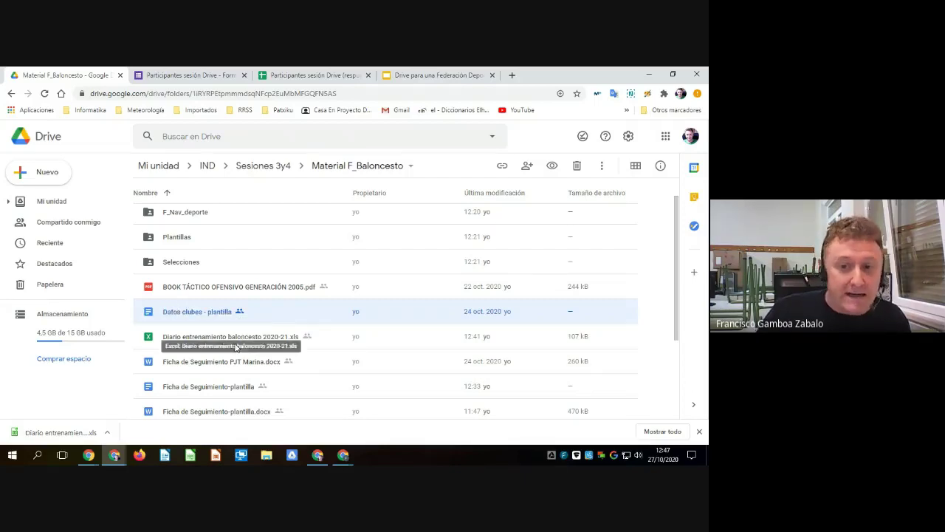
right_click(193, 319)
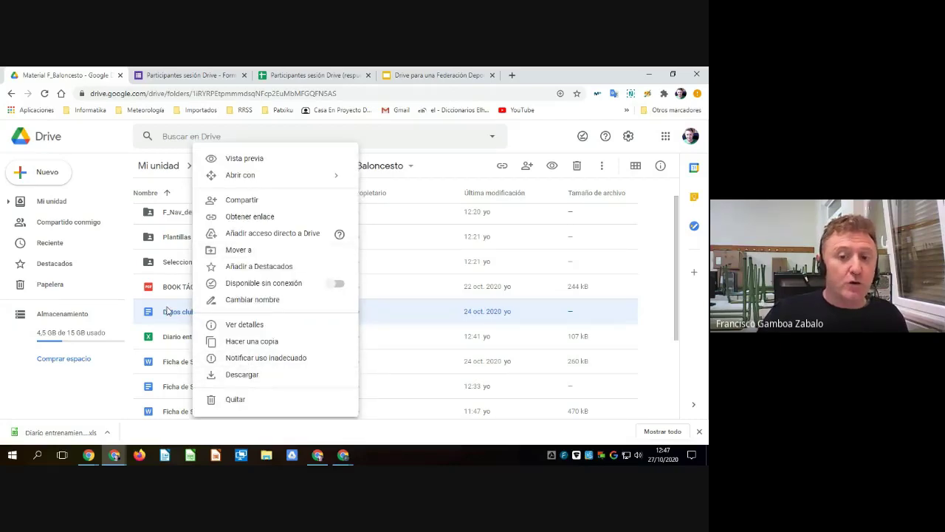
click(169, 310)
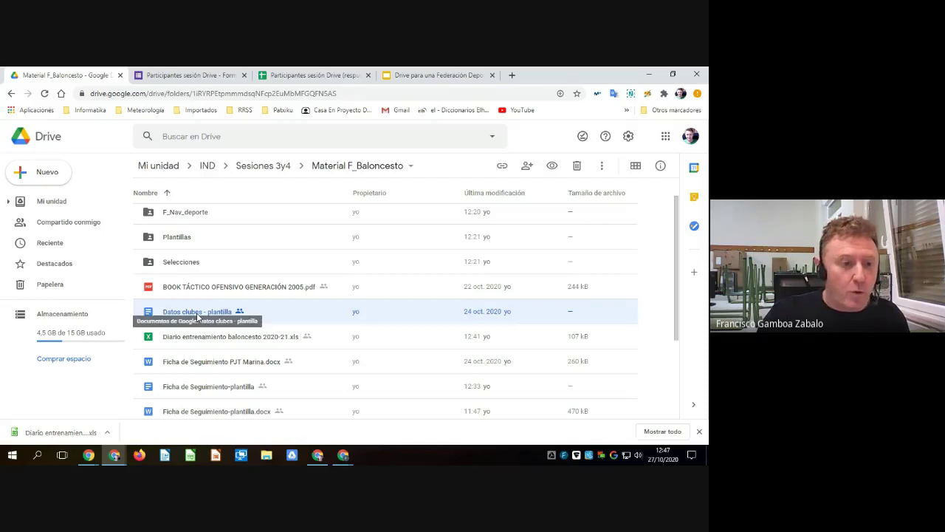
Open 'Datos clubes - plantilla' in Docs, start a PDF download and cancel it, then return to Drive.
double_click(197, 313)
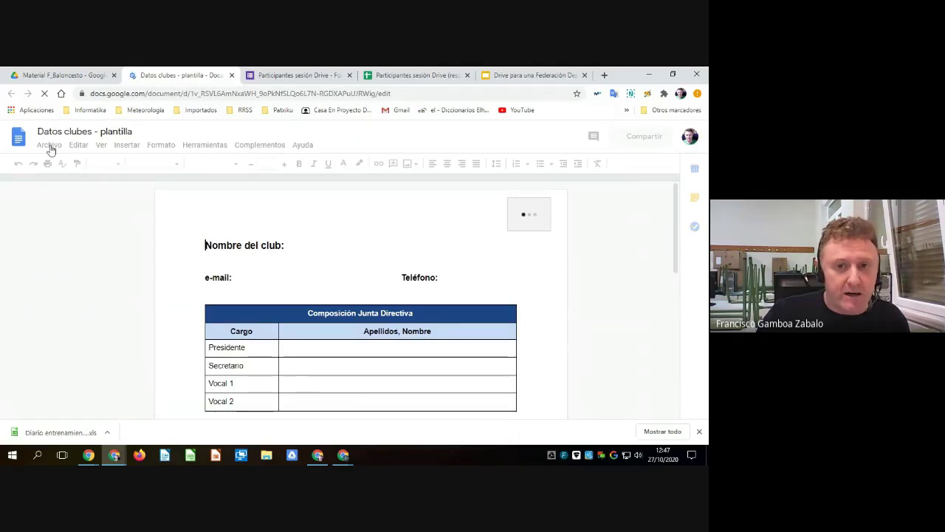
click(49, 146)
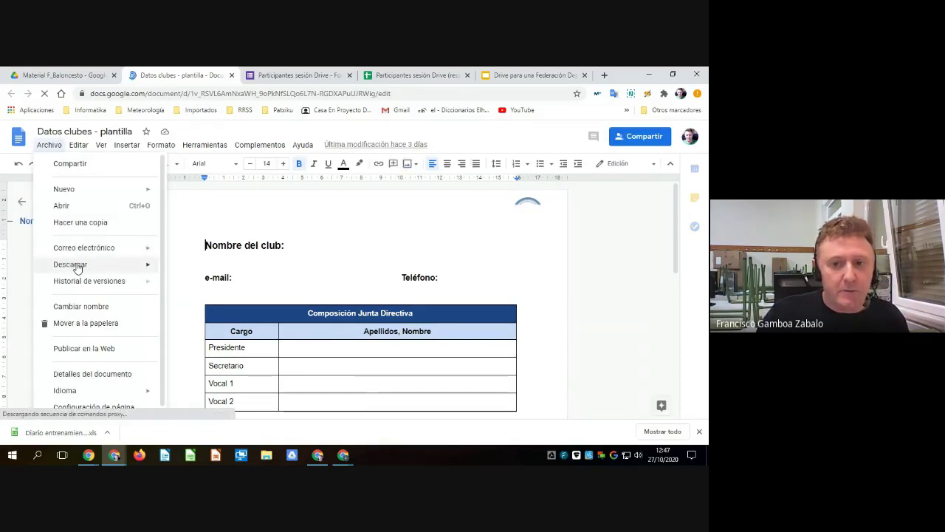
mouse_move(77, 268)
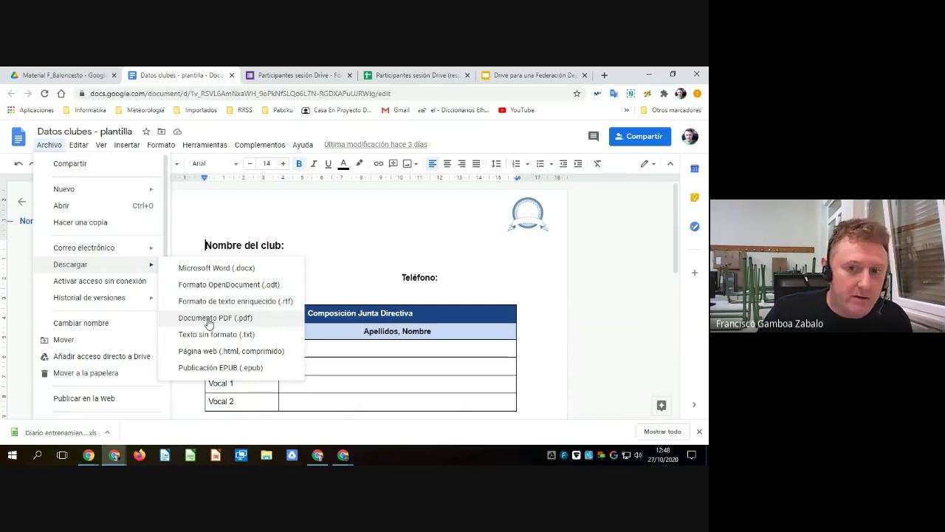
click(210, 319)
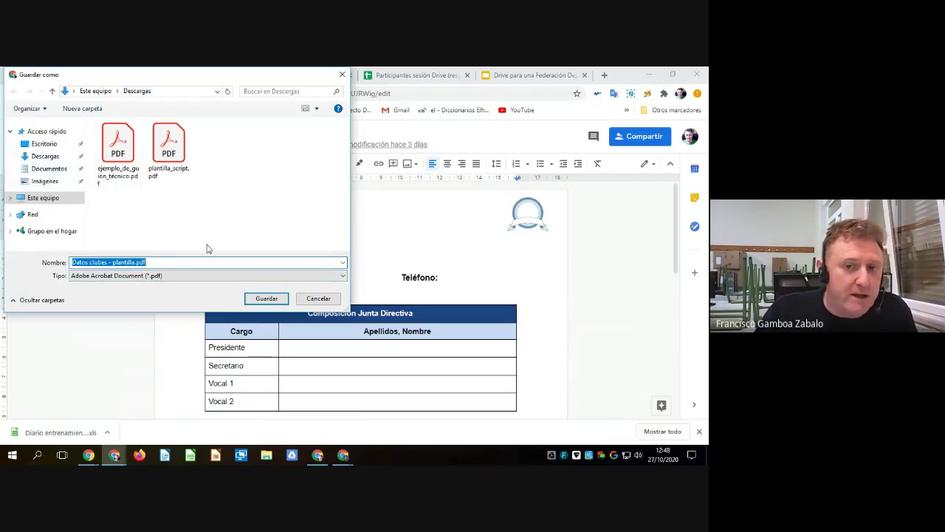
click(320, 299)
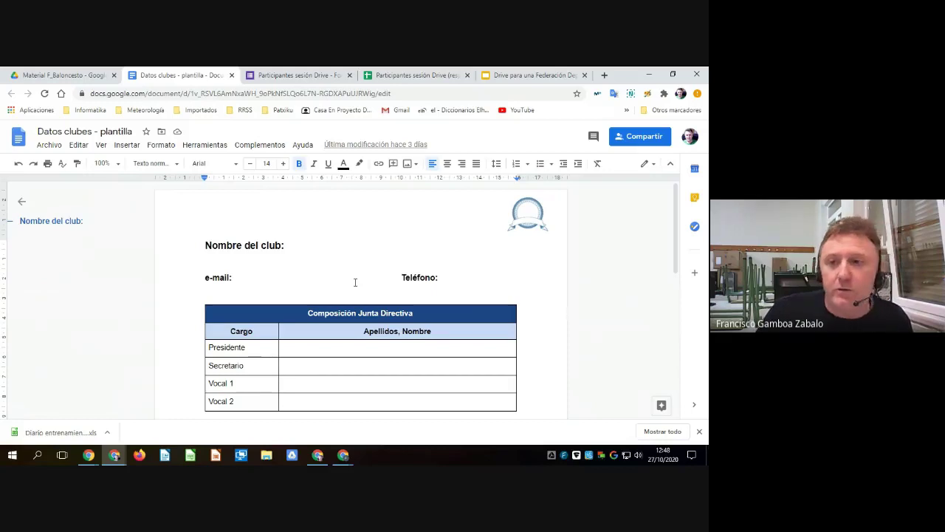
click(74, 75)
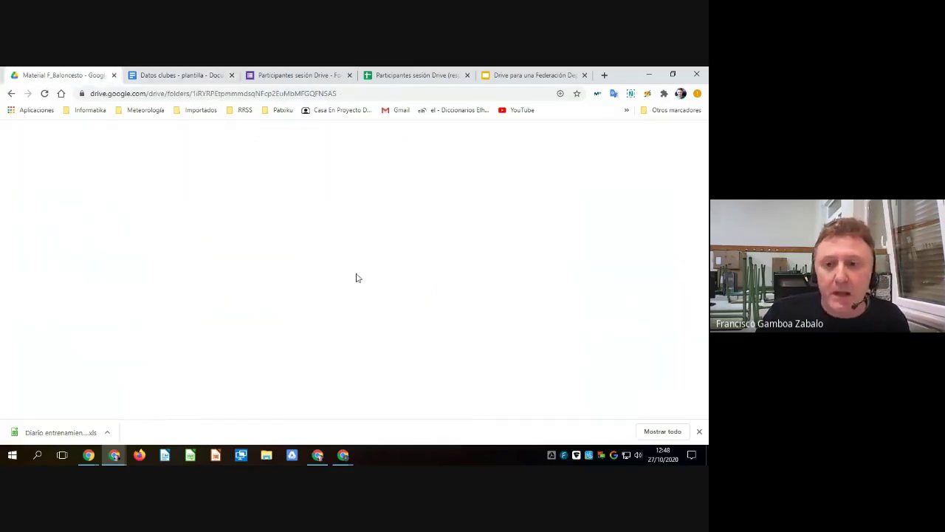
Advance the Drive para una Federación presentation to slide 9, 'Drive: organizar elementos'.
click(530, 75)
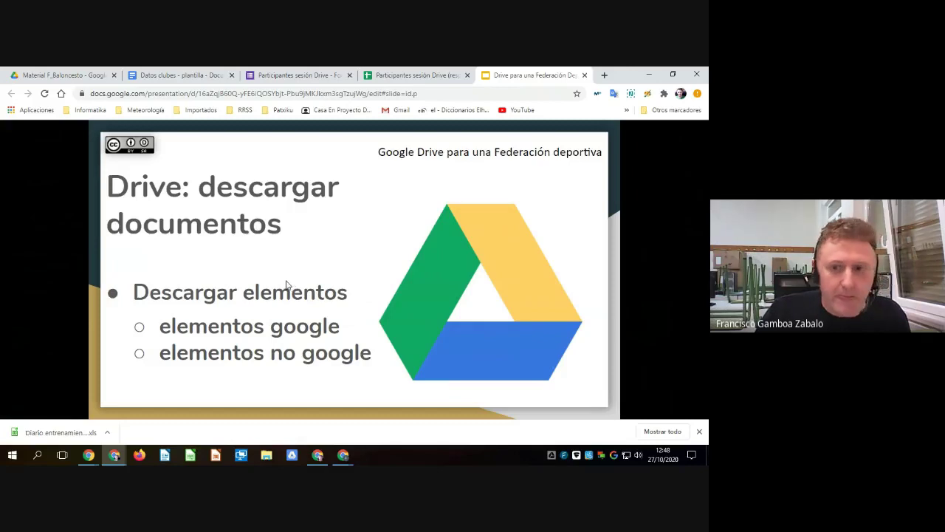
click(345, 303)
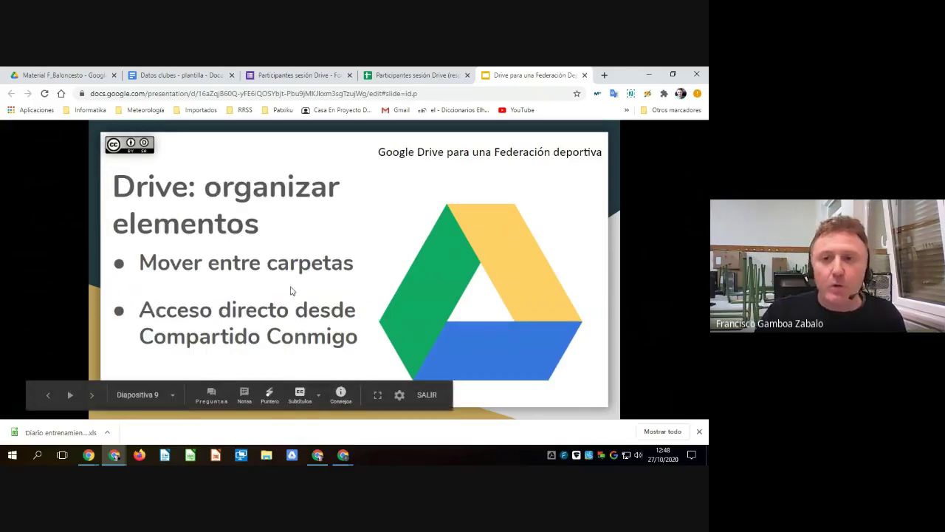
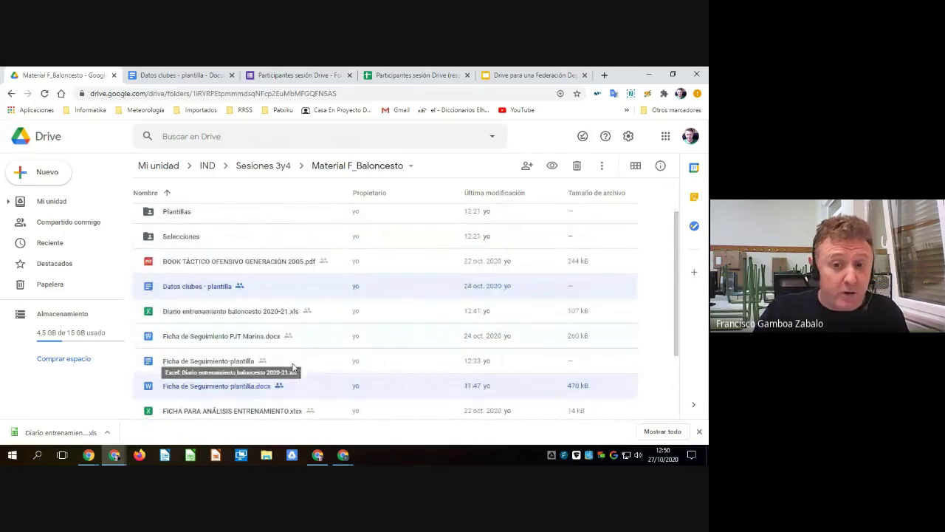
Multi-select Datos clubes - plantilla, Ficha de Seguimiento-plantilla and Ficha de Seguimiento-plantilla.docx.
ctrl+click(204, 390)
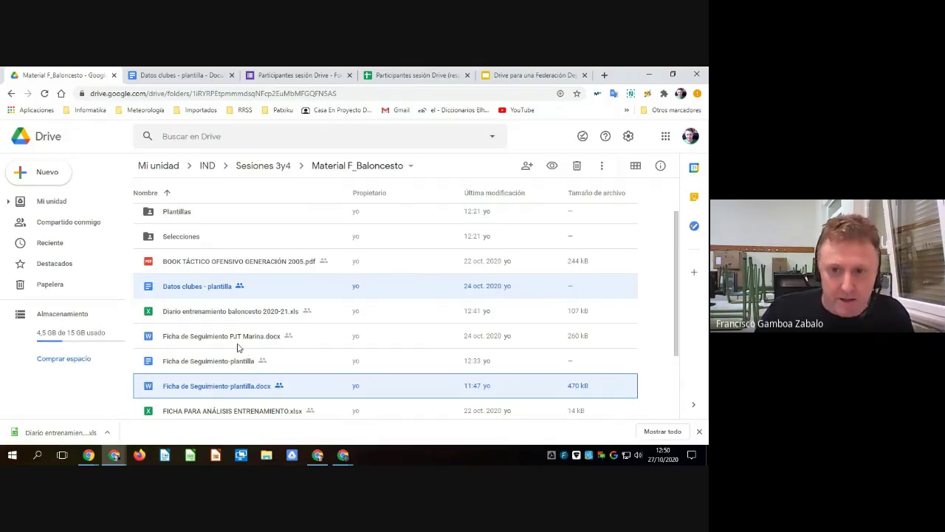
scroll(332, 242, up, 1)
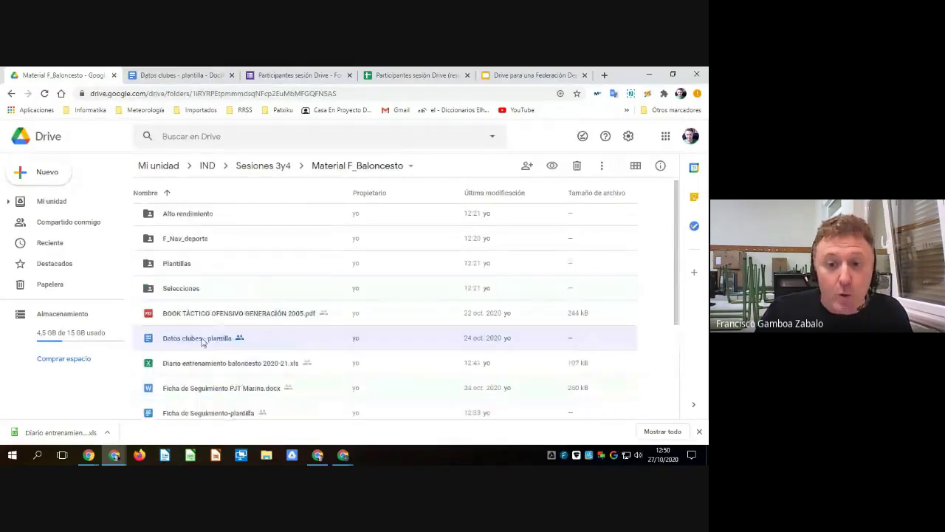
drag(189, 344, 170, 262)
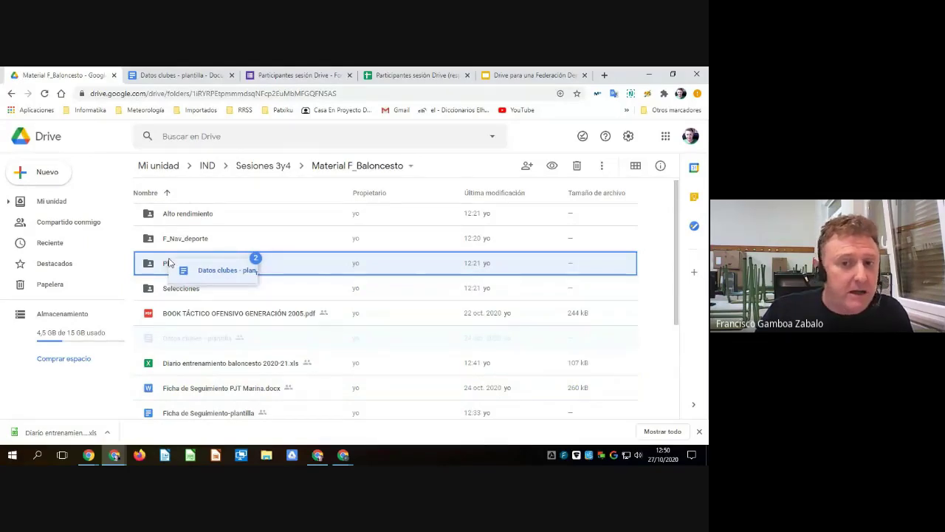
drag(169, 262, 199, 347)
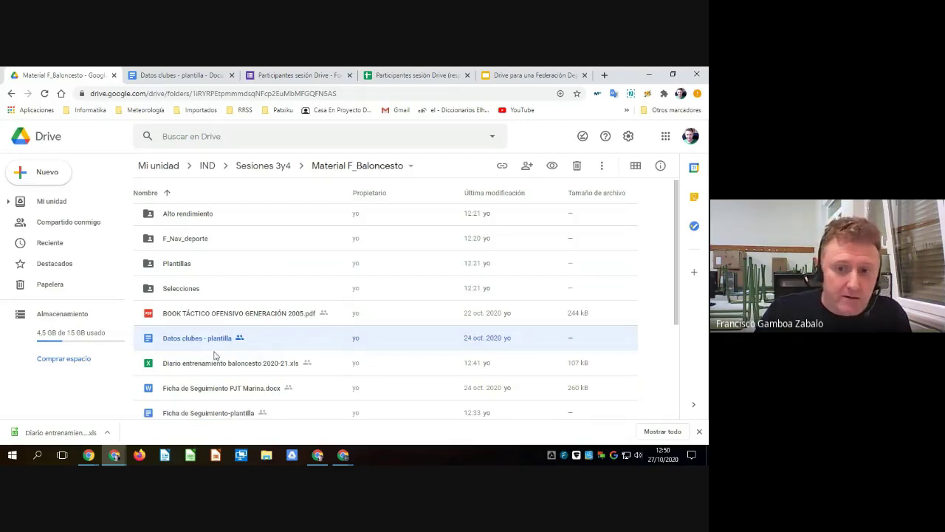
scroll(222, 362, down, 3)
scroll(238, 374, down, 2)
scroll(237, 372, up, 5)
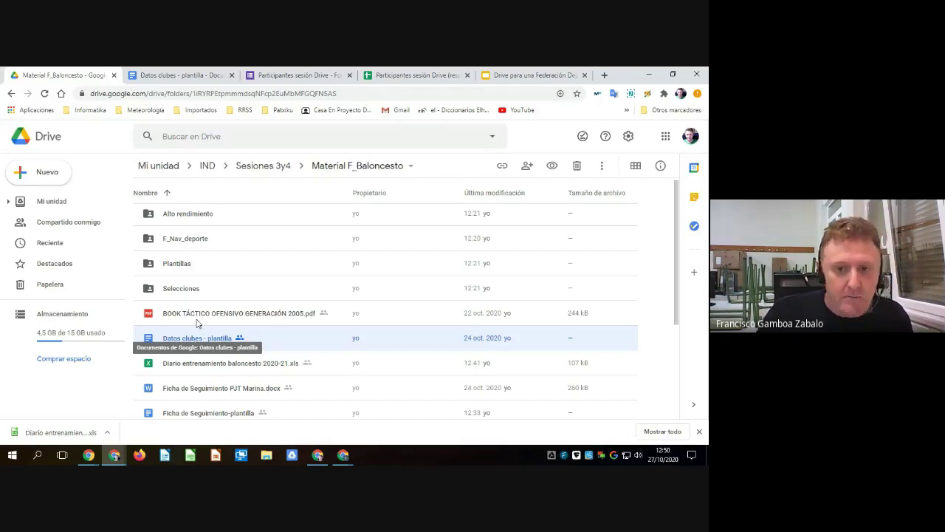
scroll(222, 347, down, 2)
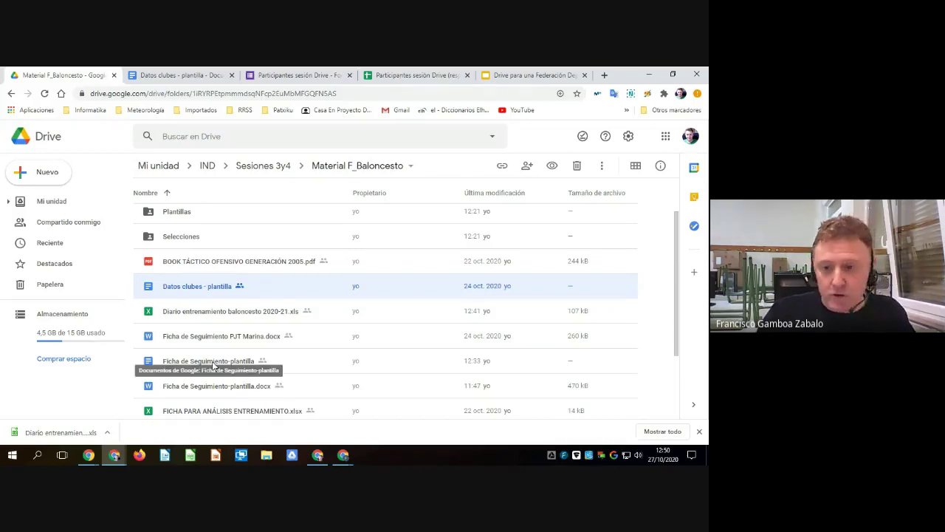
ctrl+click(213, 361)
ctrl+click(212, 387)
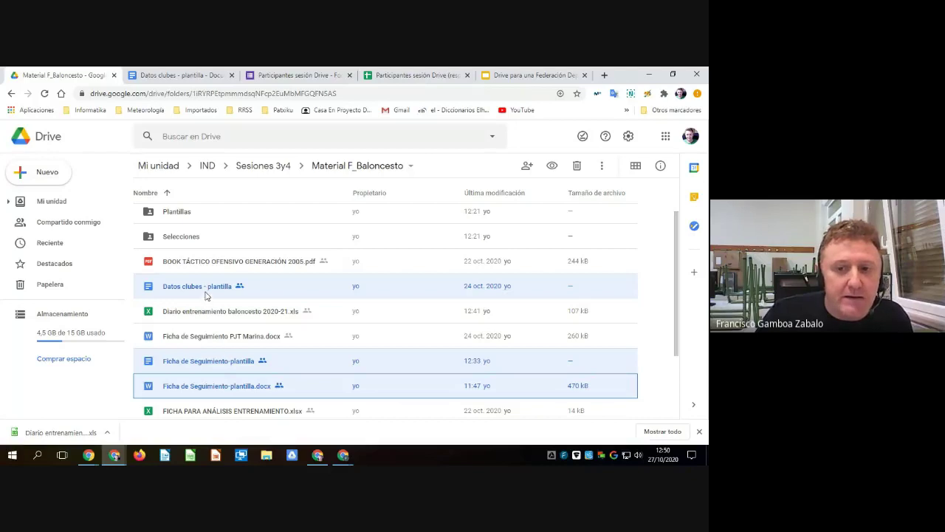
Choose Mover a for the selected files and step the destination browser up to Mi unidad.
right_click(206, 290)
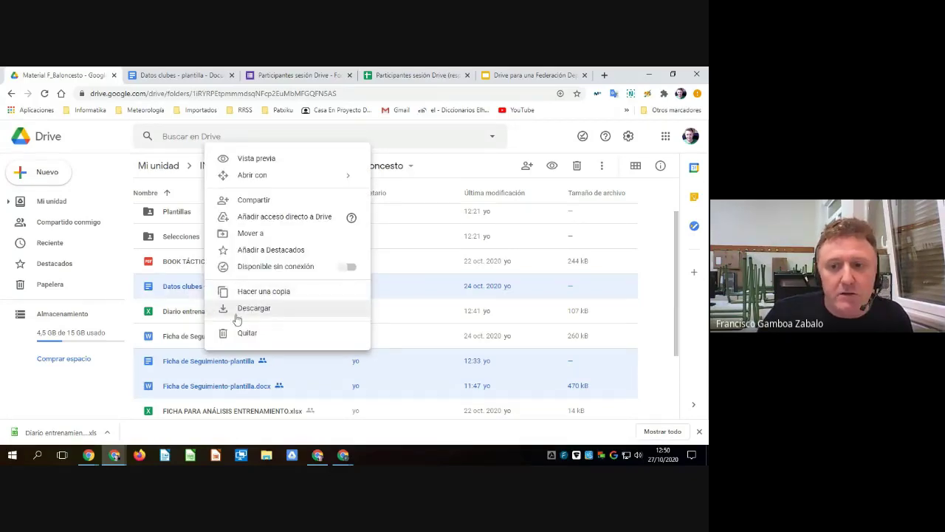
click(252, 235)
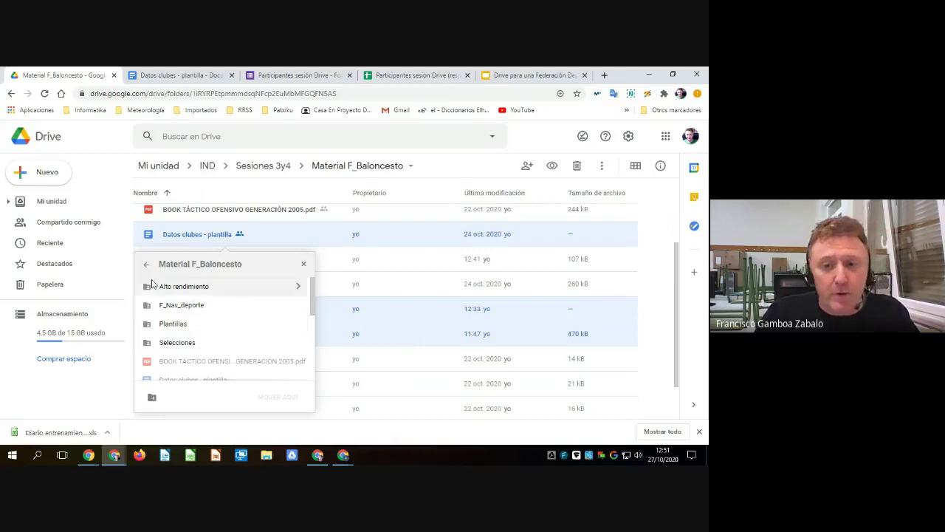
click(145, 266)
click(145, 266)
click(145, 265)
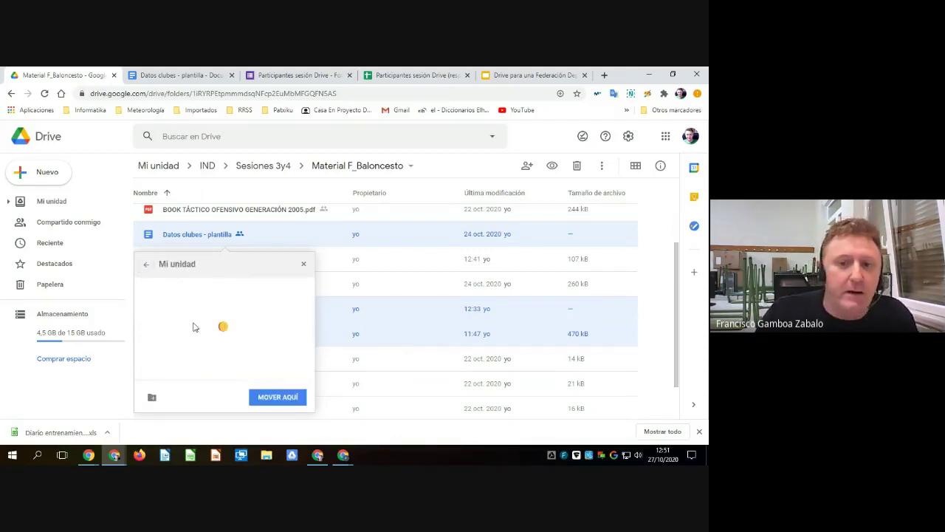
scroll(239, 345, down, 2)
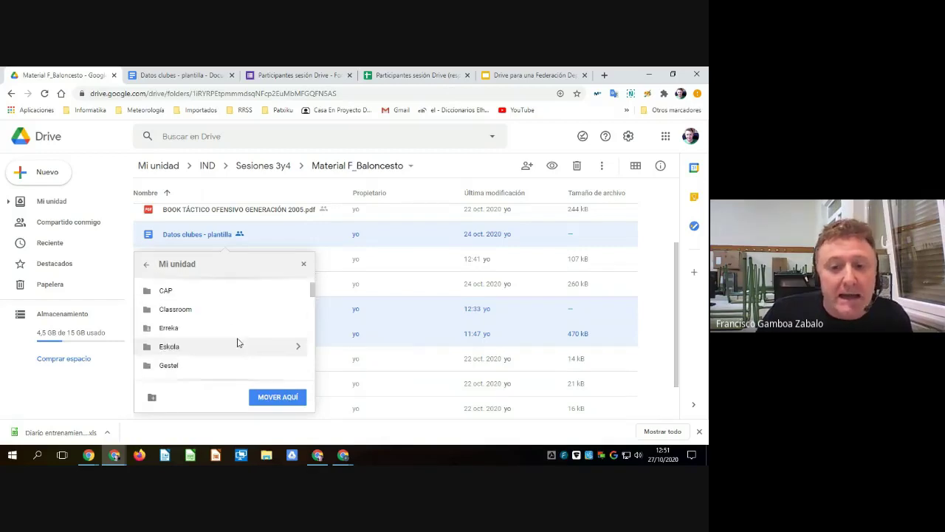
scroll(203, 339, down, 1)
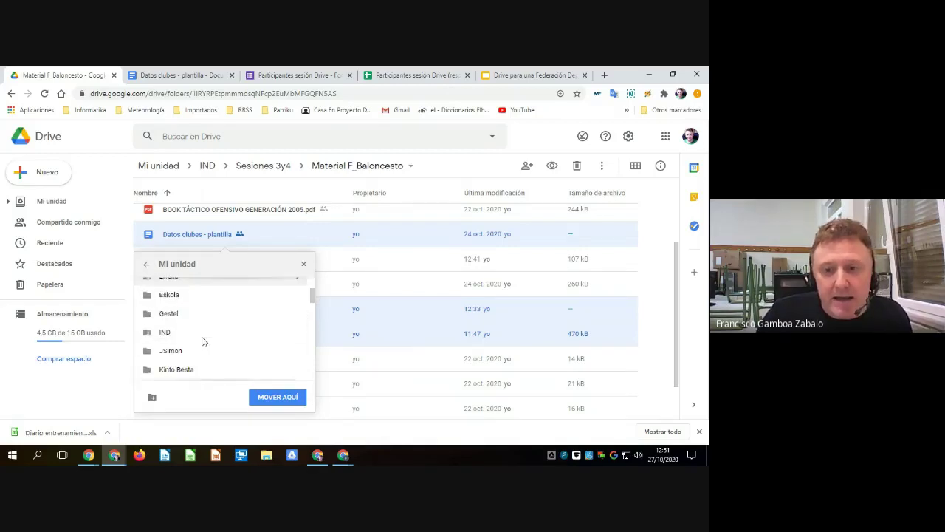
Move the files to IND > Sesiones 3y4 > Material F_Baloncesto > Plantillas despite the access change.
click(297, 332)
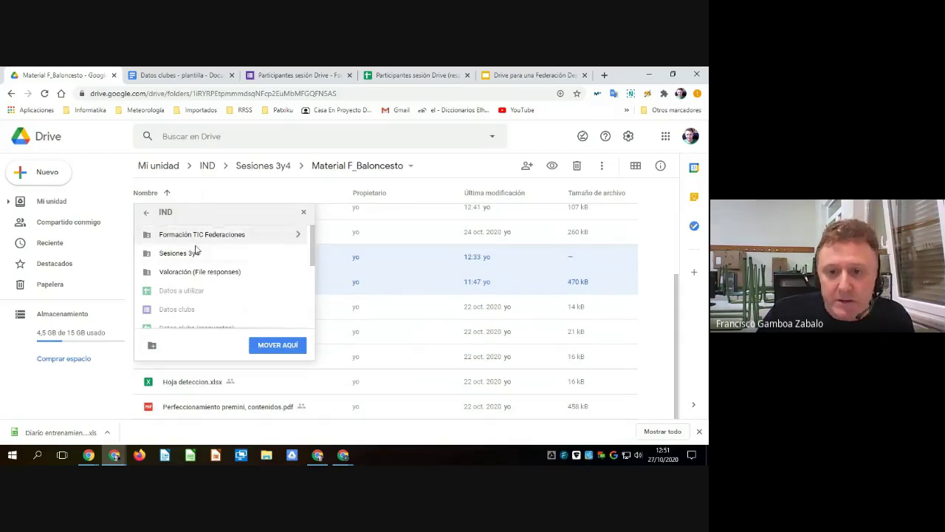
click(295, 254)
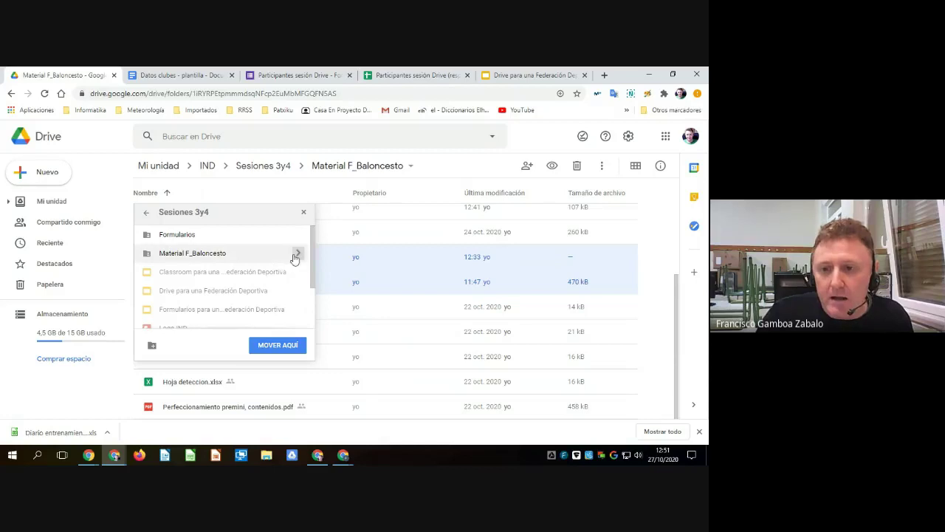
click(297, 254)
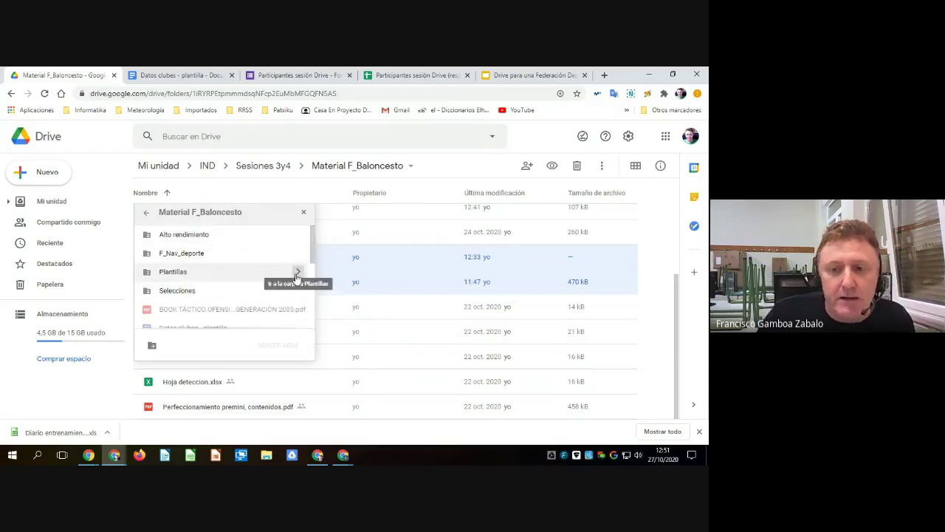
click(184, 273)
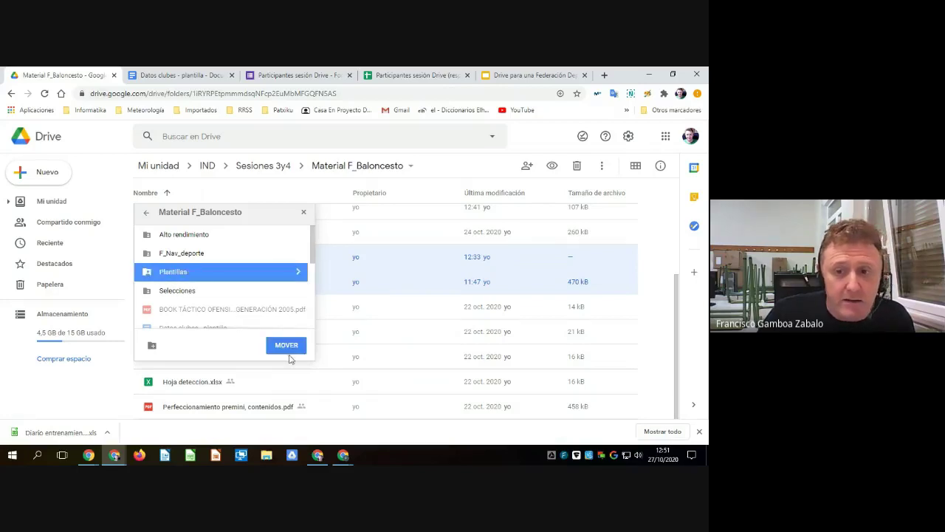
click(297, 273)
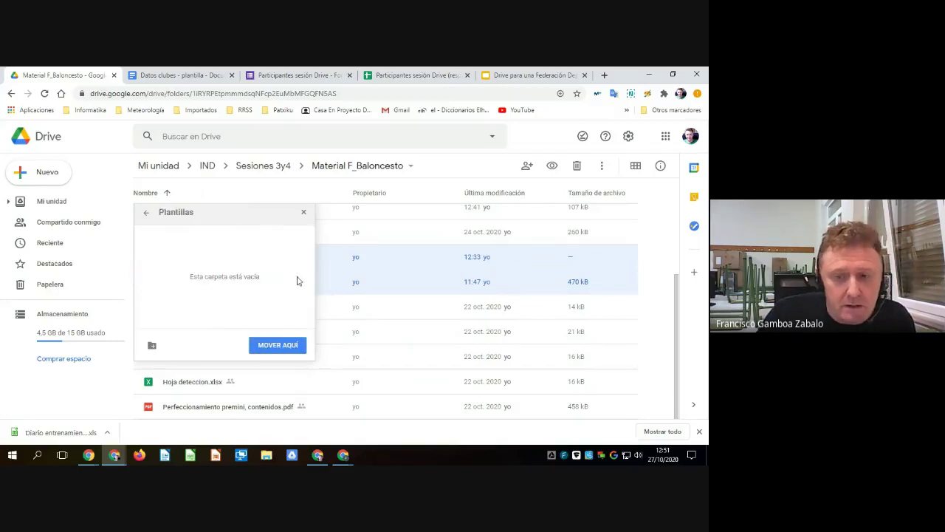
click(280, 347)
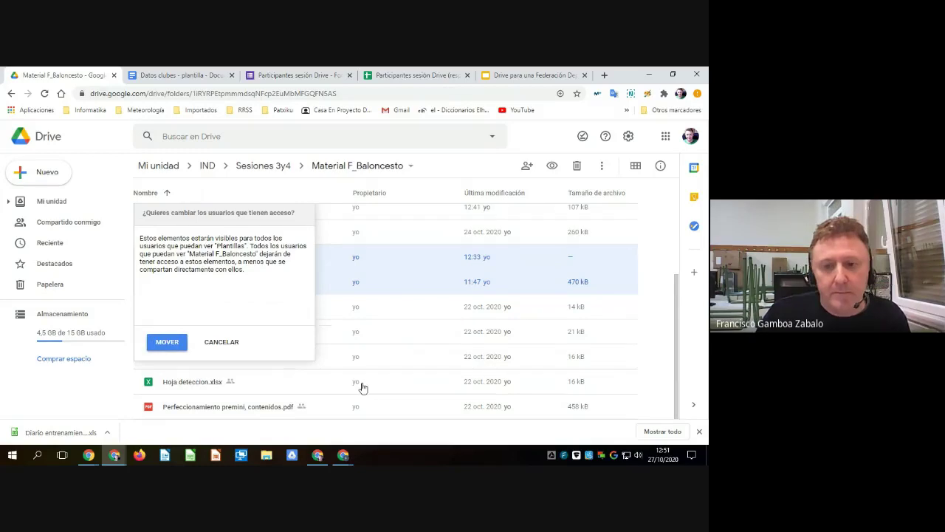
key(Return)
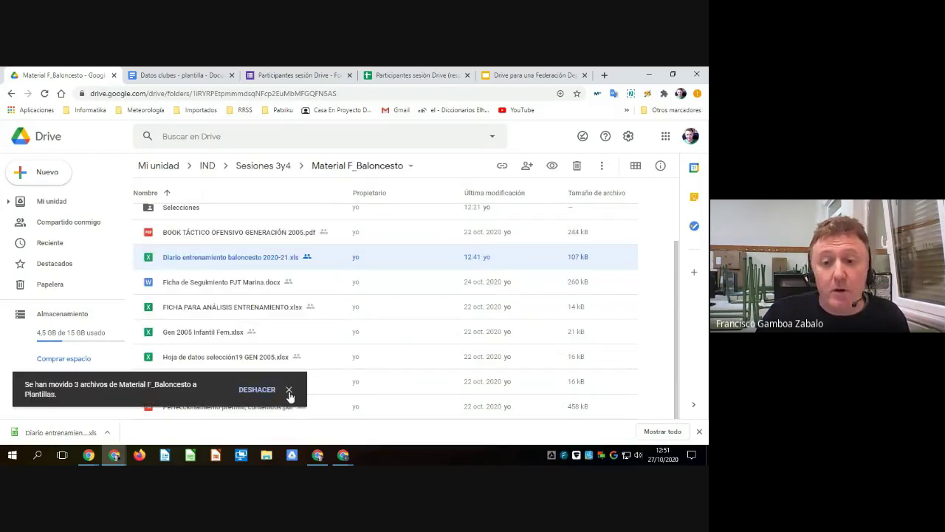
scroll(253, 320, up, 3)
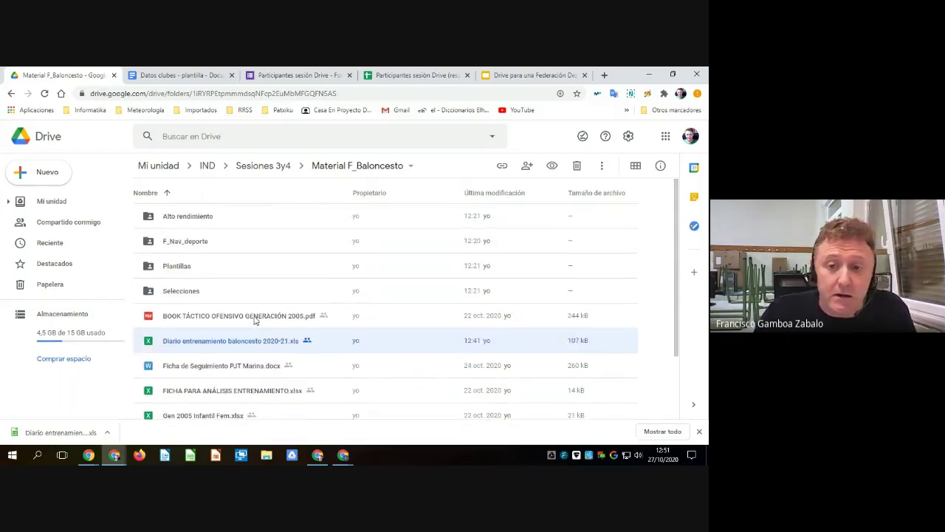
double_click(184, 275)
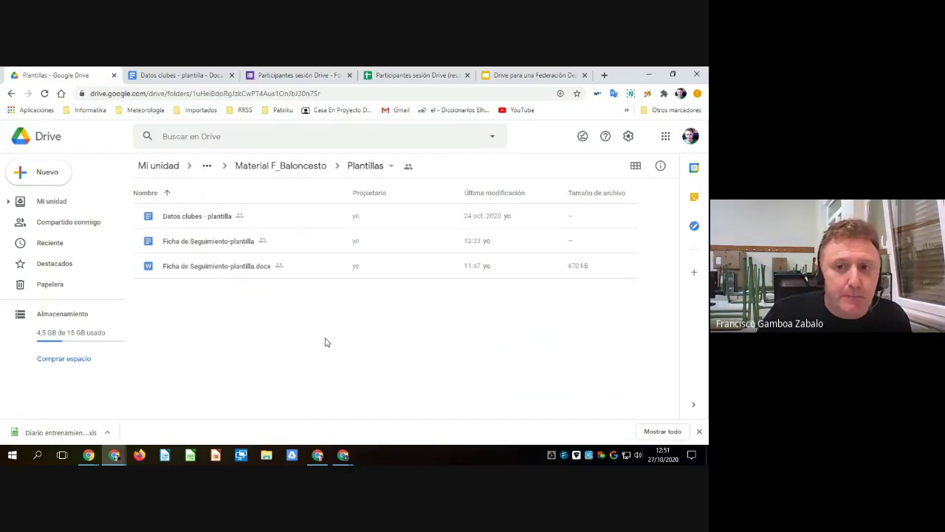
click(281, 168)
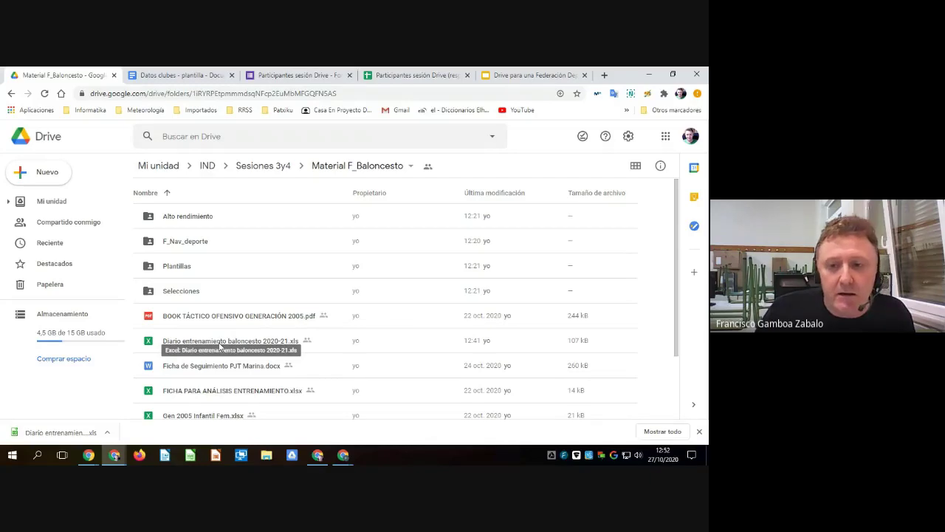
right_click(219, 345)
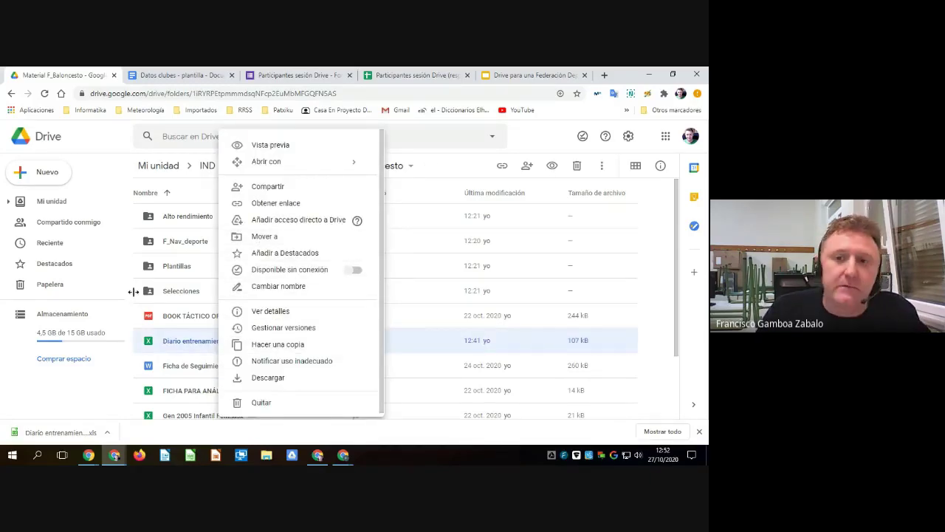
click(207, 310)
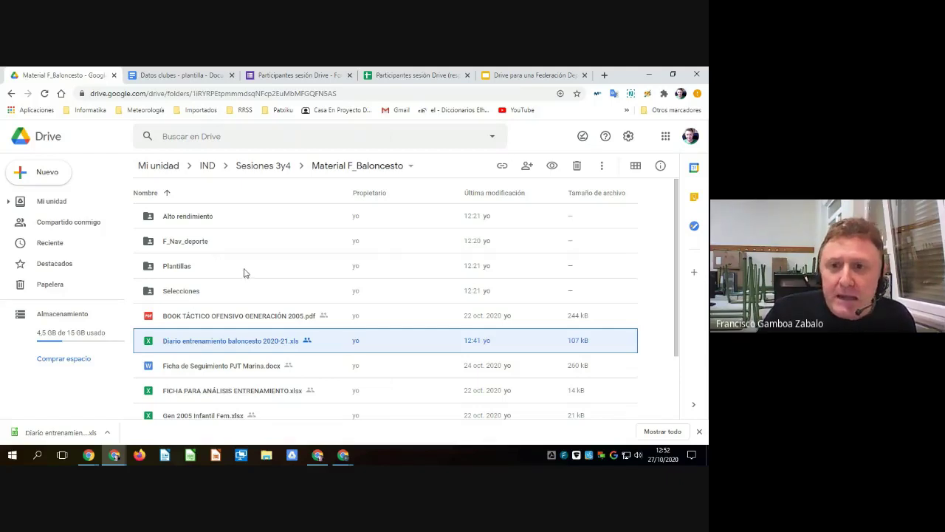
click(509, 75)
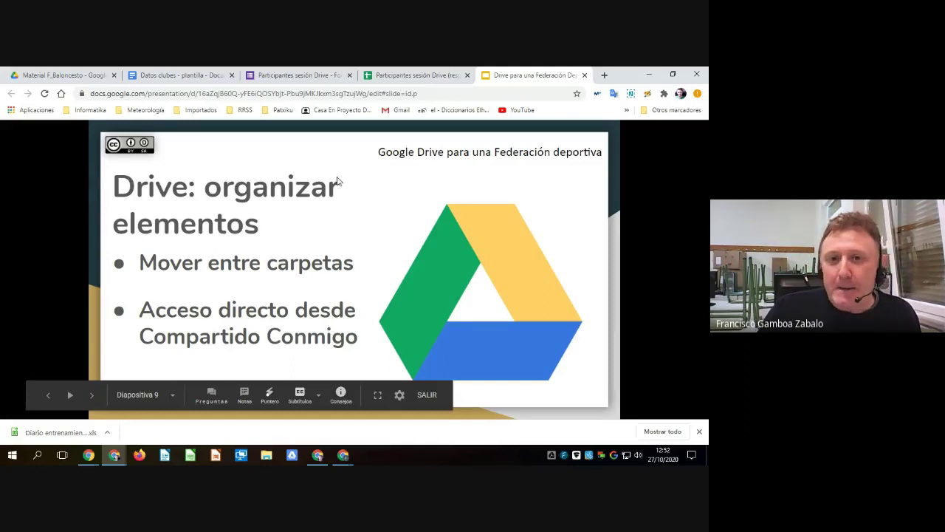
click(52, 75)
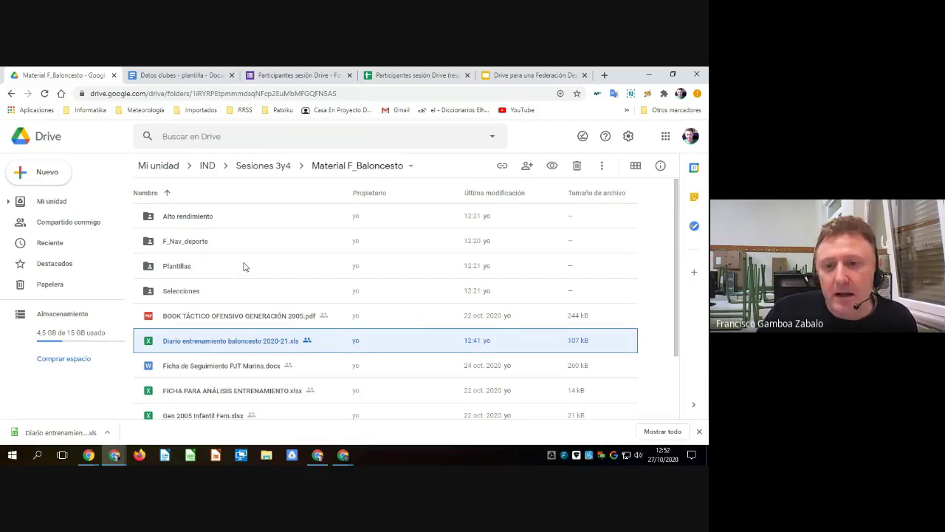
Share F_Nav_deporte with the other account's address as Lector and send the invitation.
click(181, 243)
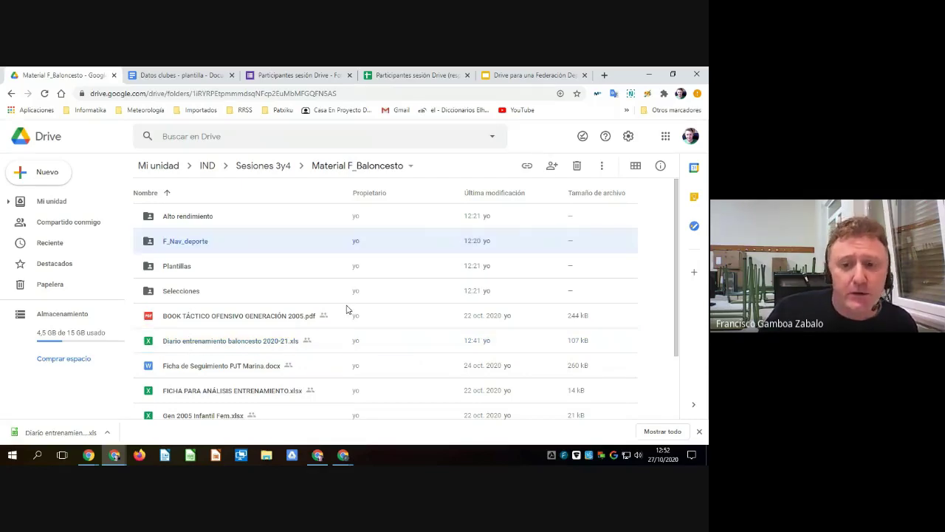
right_click(196, 248)
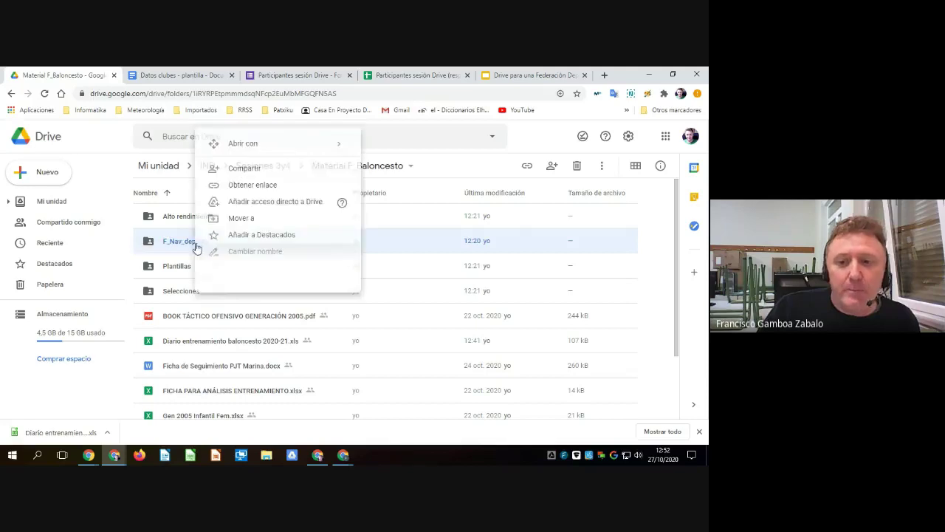
click(245, 171)
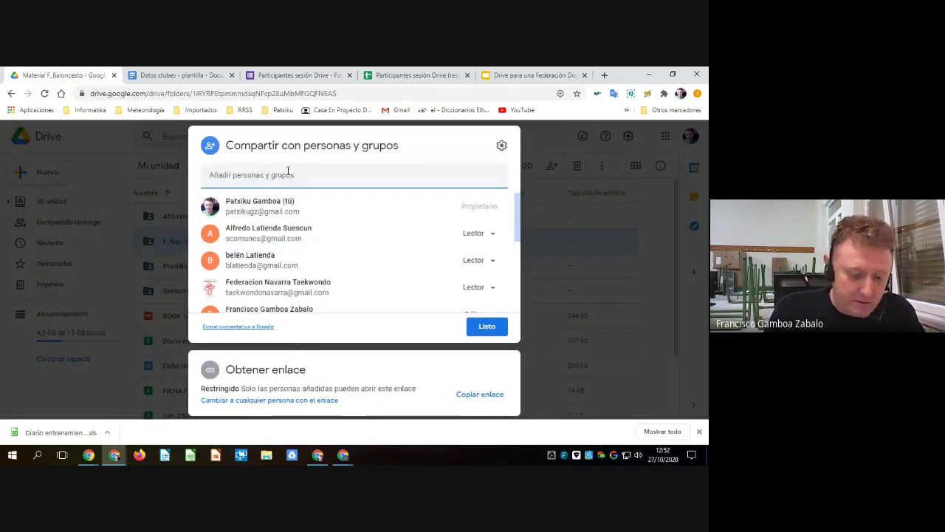
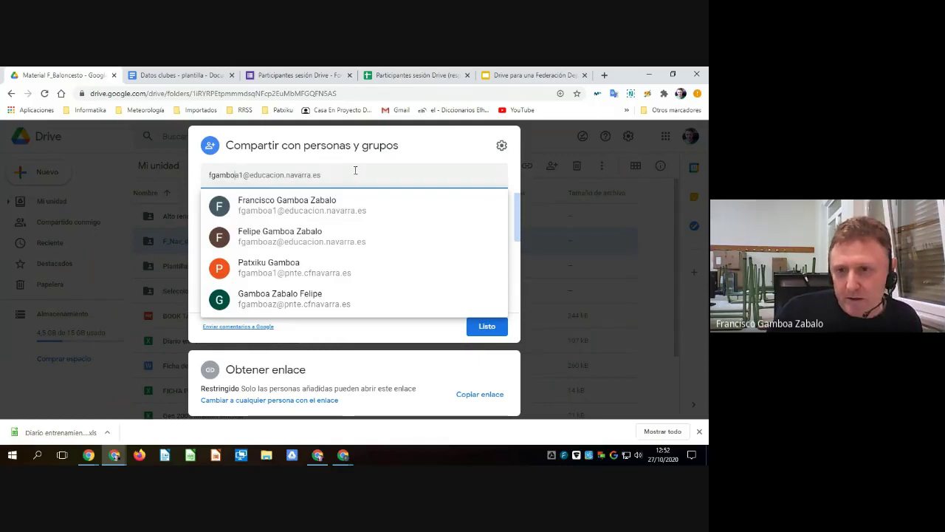
click(347, 207)
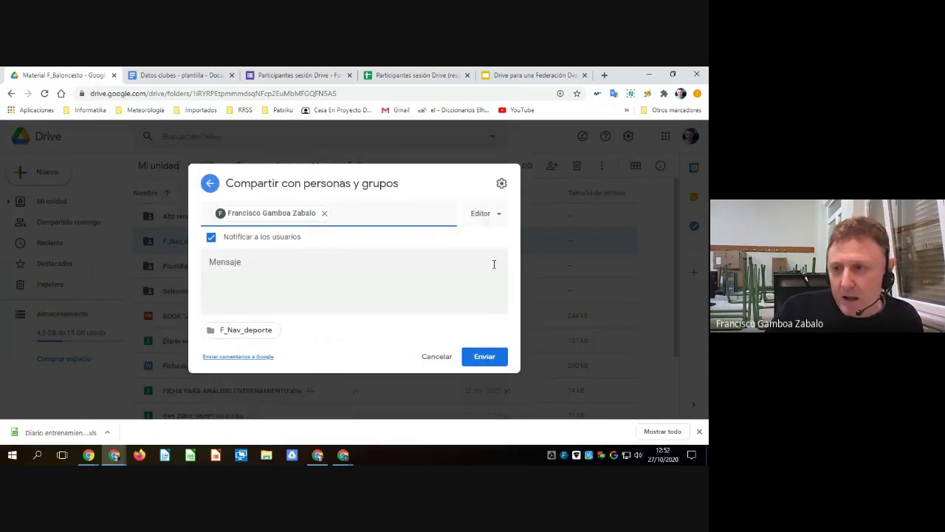
click(485, 213)
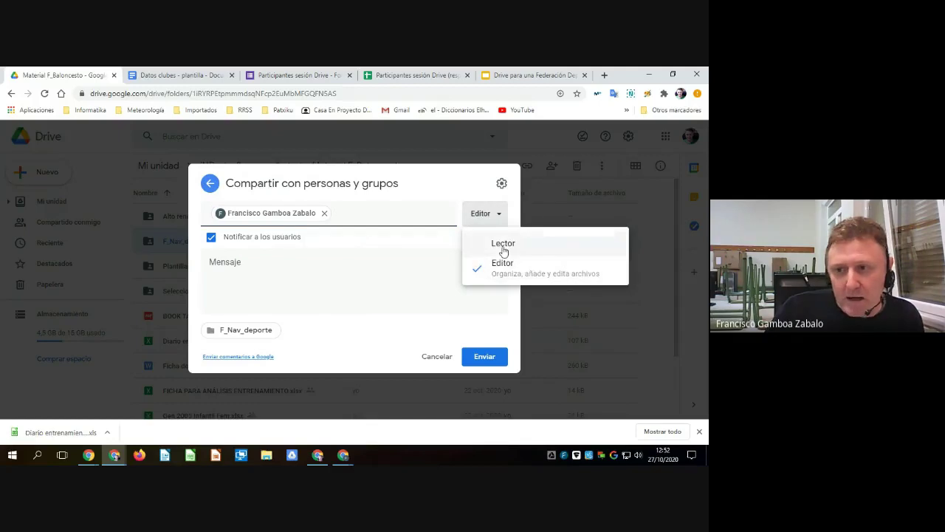
click(503, 248)
click(480, 365)
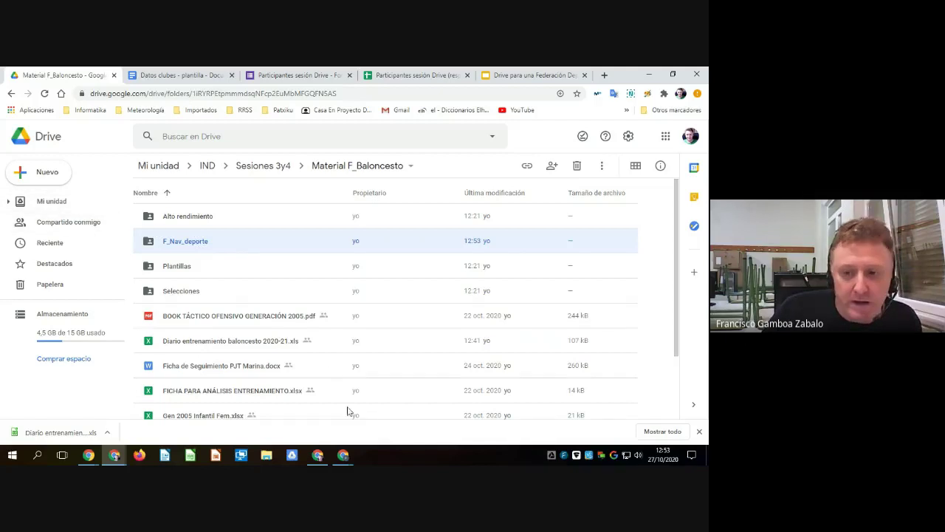
In the other account's window, open Compartido conmigo > IND > Sesiones 3y4 > Material F_Baloncesto and select F_Nav_deporte.
mouse_move(346, 458)
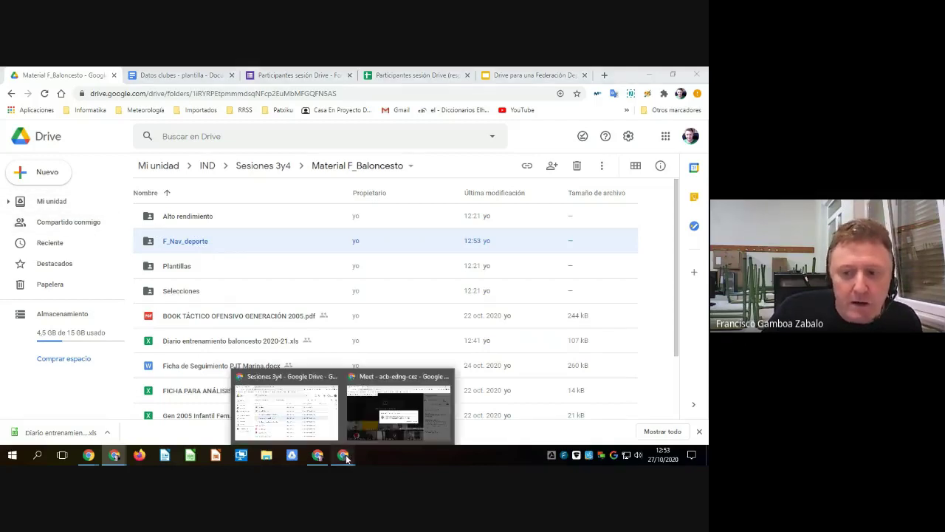
click(295, 418)
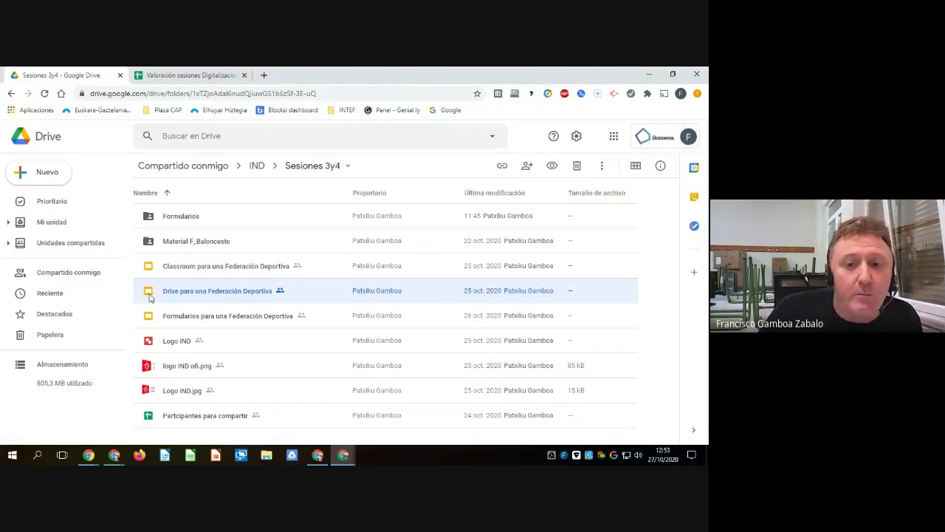
click(92, 275)
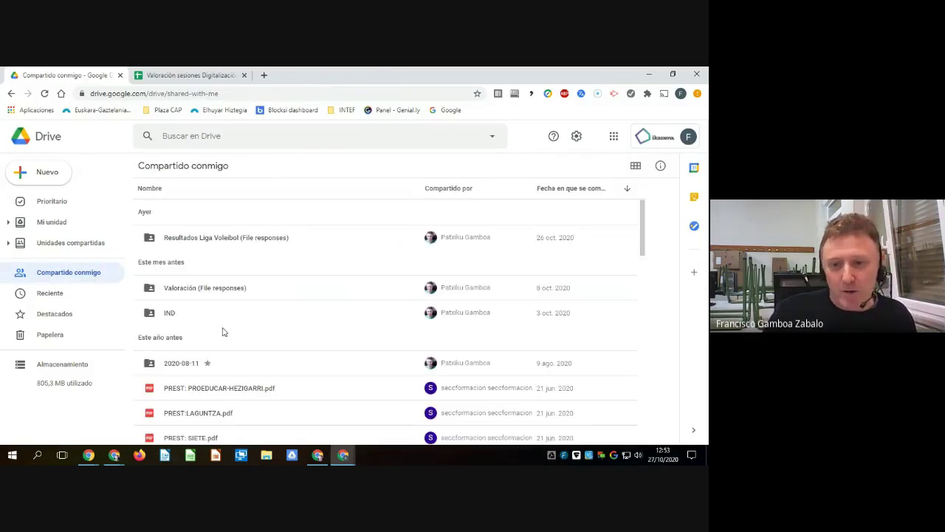
double_click(172, 317)
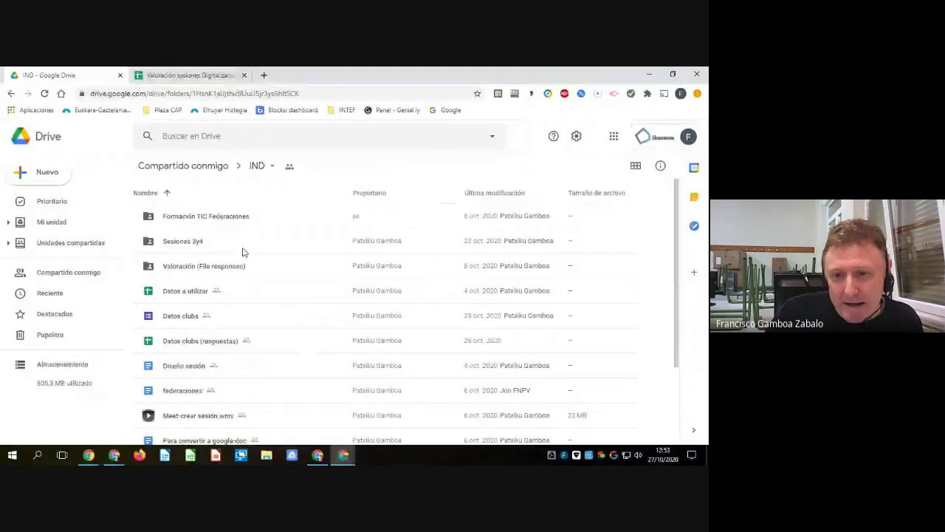
double_click(181, 245)
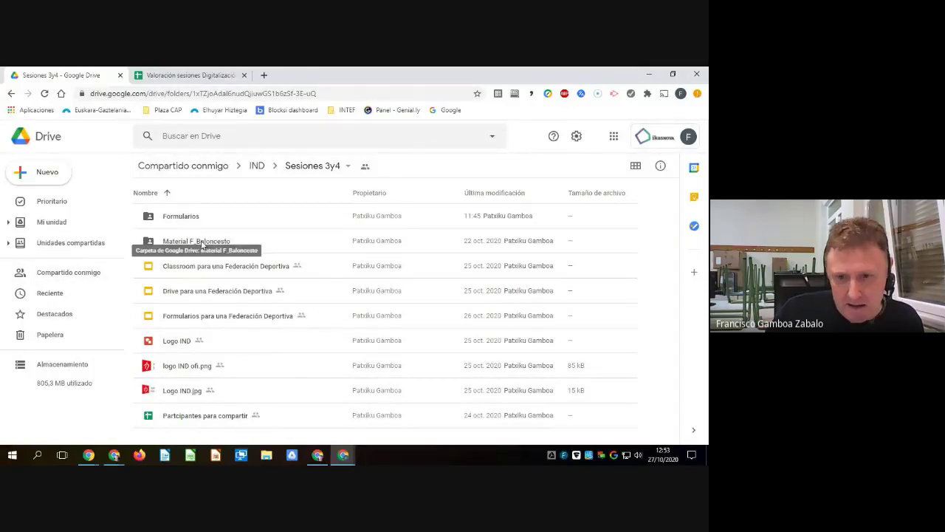
double_click(202, 245)
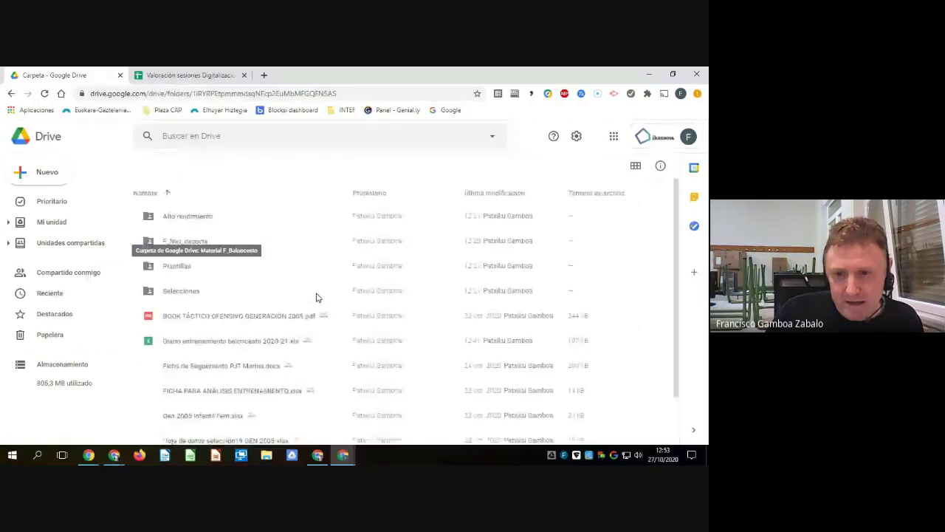
click(184, 246)
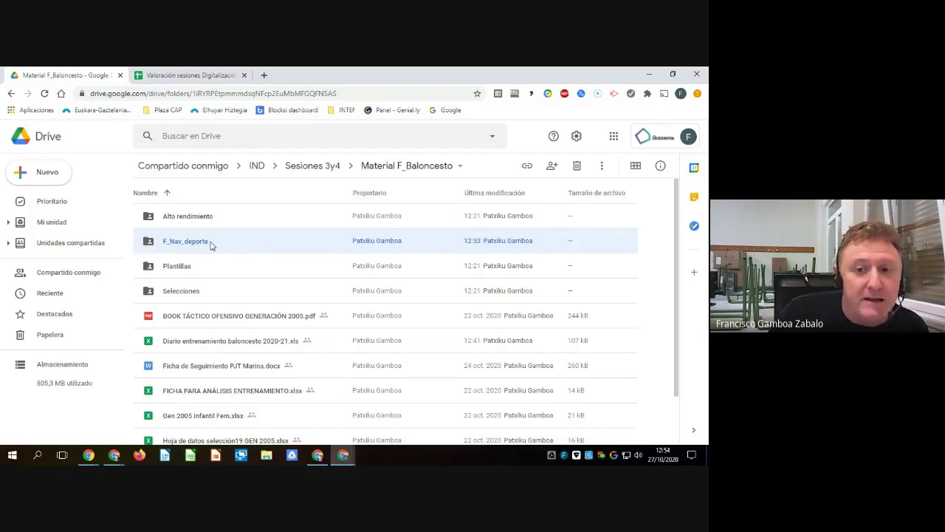
Start a Drive shortcut for F_Nav_deporte and browse to Mi unidad > 2020-21.
right_click(209, 246)
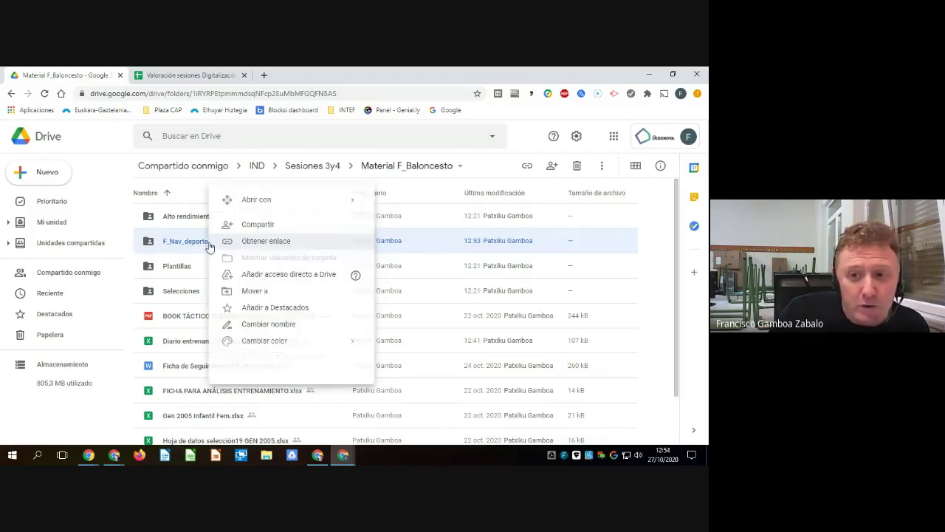
click(290, 275)
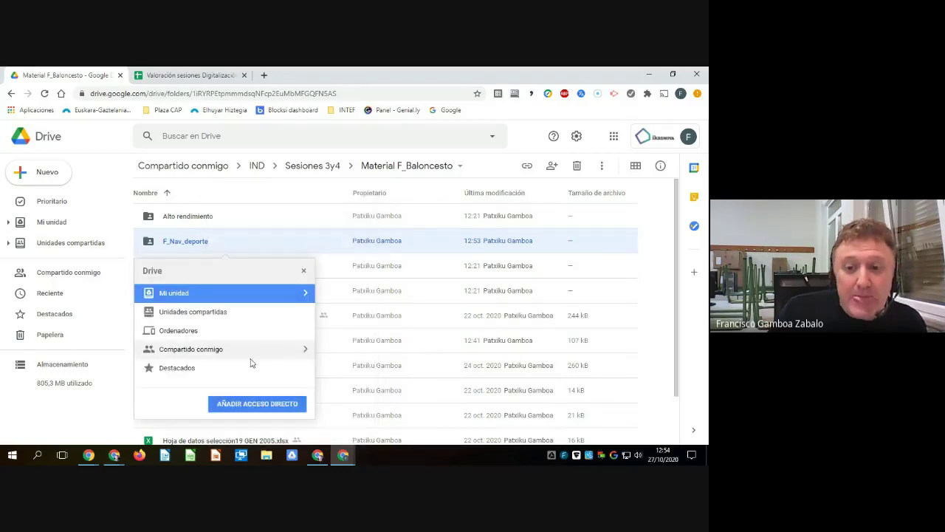
click(305, 295)
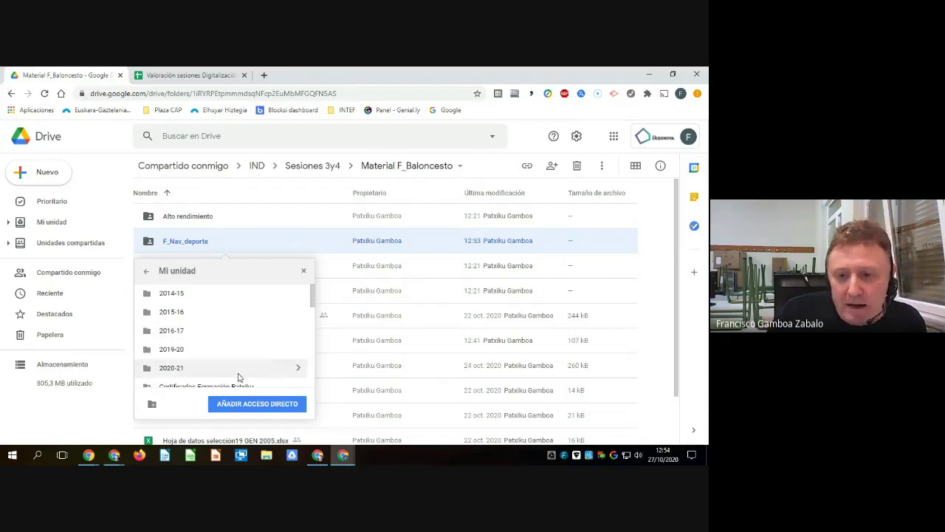
click(299, 370)
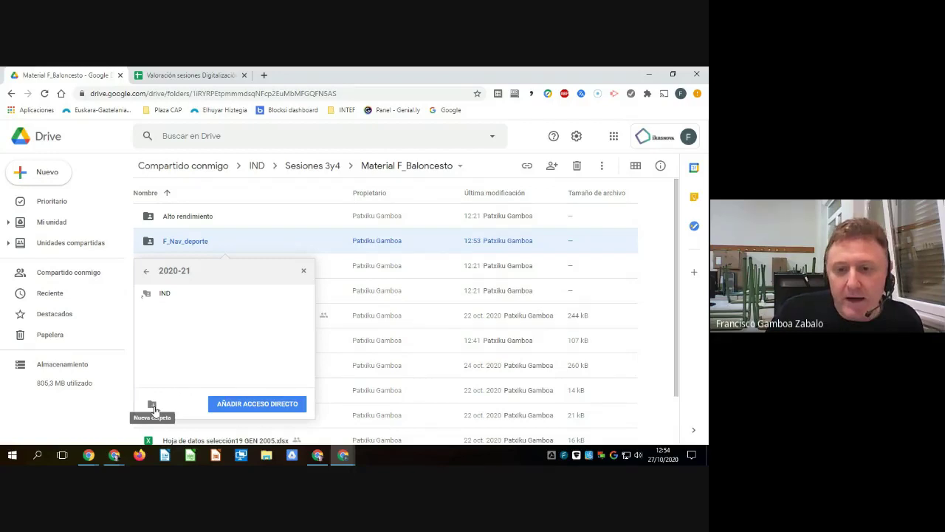
Create the folder 'documentación de Federación' there and place the shortcut inside it.
click(152, 404)
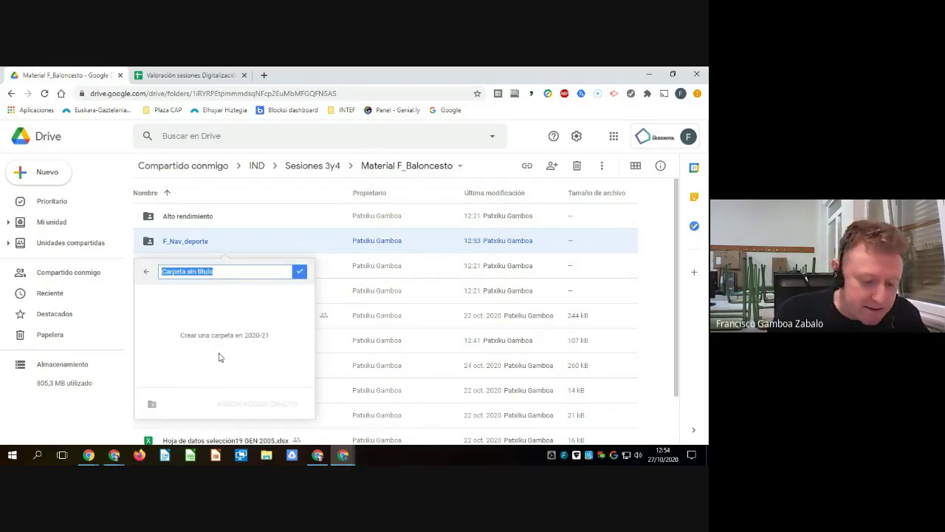
text(A)
key(BackSpace)
text(documentación de Federación)
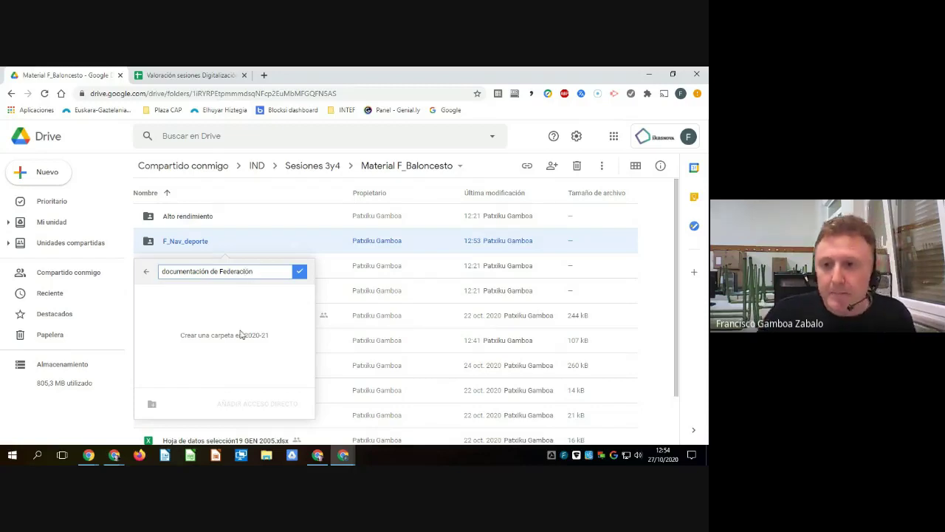
key(Return)
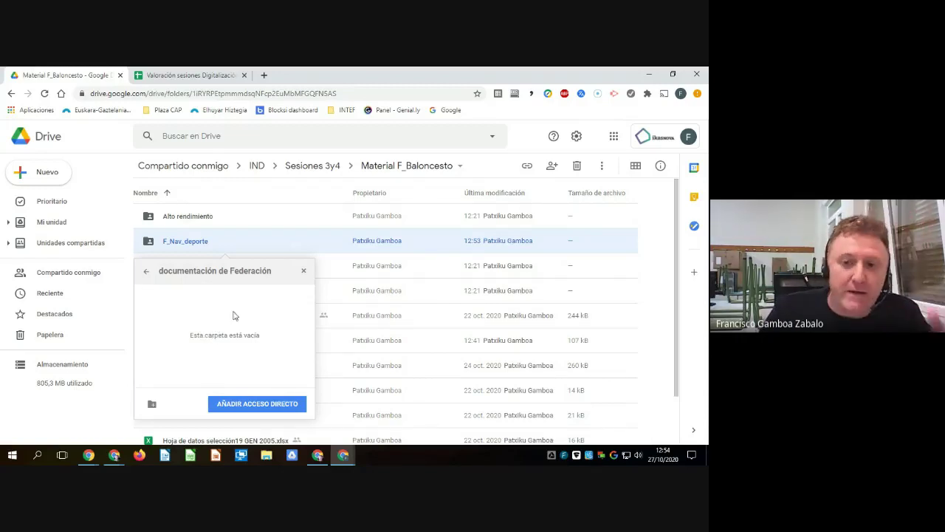
click(258, 404)
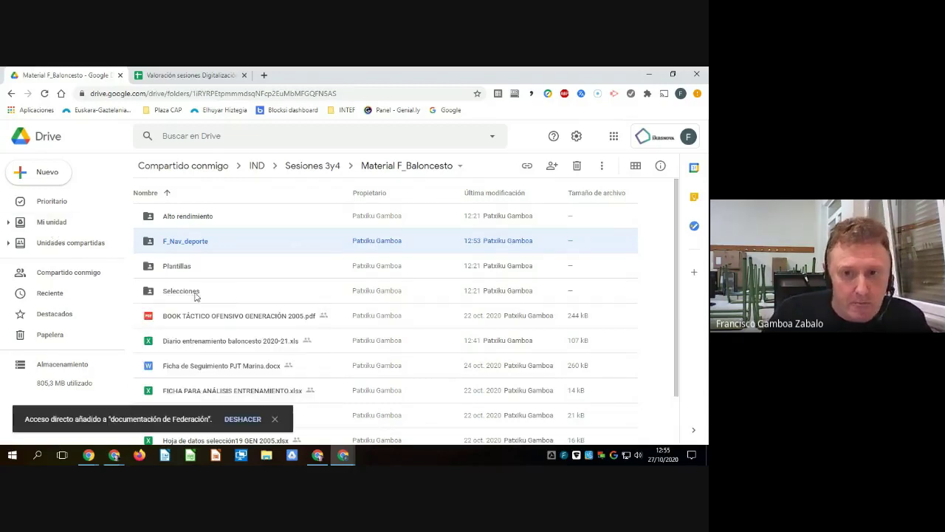
Open Mi unidad > 2020-21 > documentación de Federación to view the shortcut.
click(54, 224)
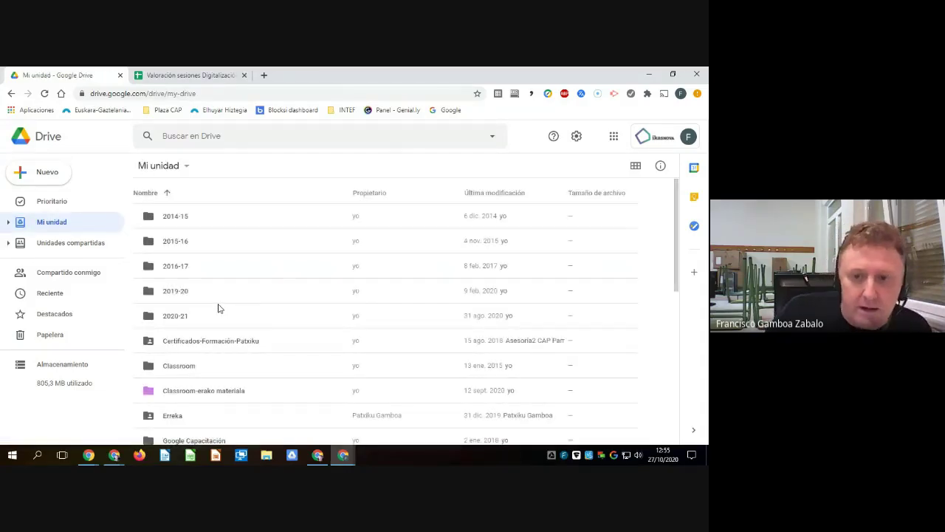
double_click(172, 315)
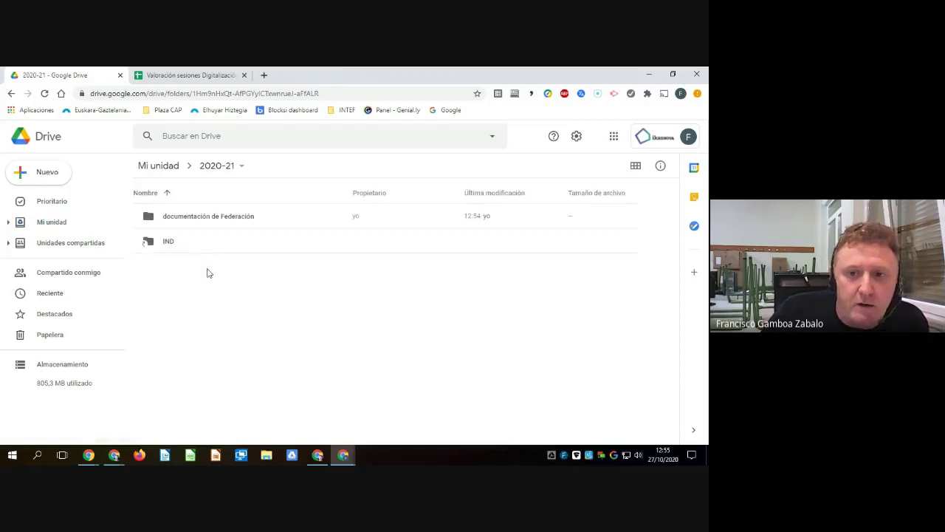
double_click(189, 218)
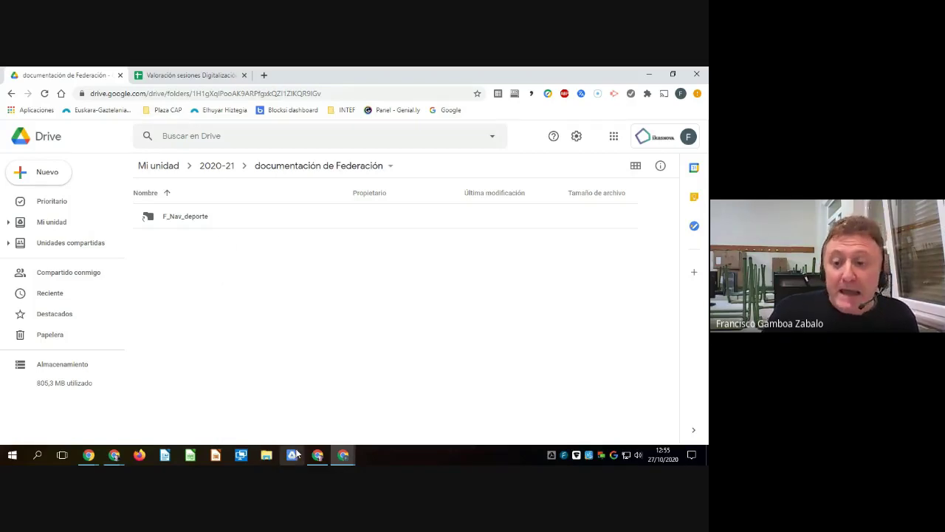
Bring the Material F_Baloncesto Drive window to the front.
mouse_move(323, 464)
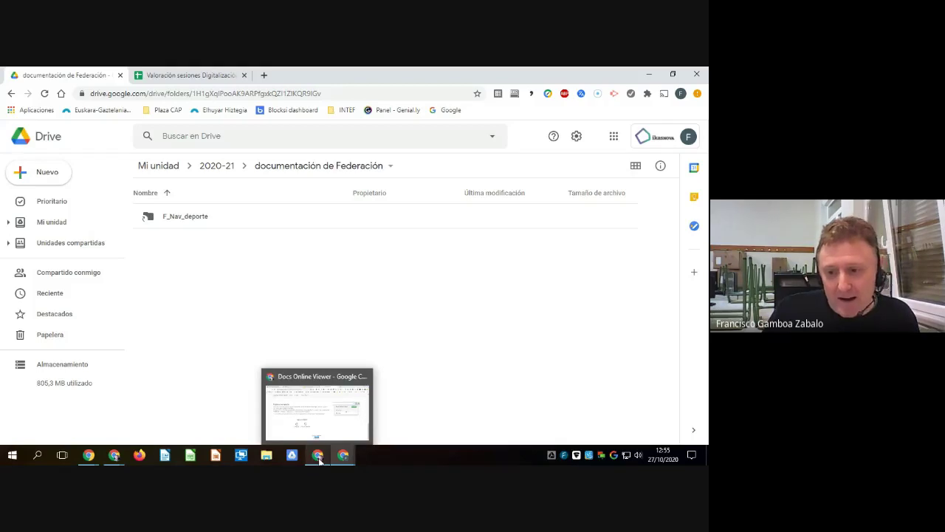
mouse_move(114, 455)
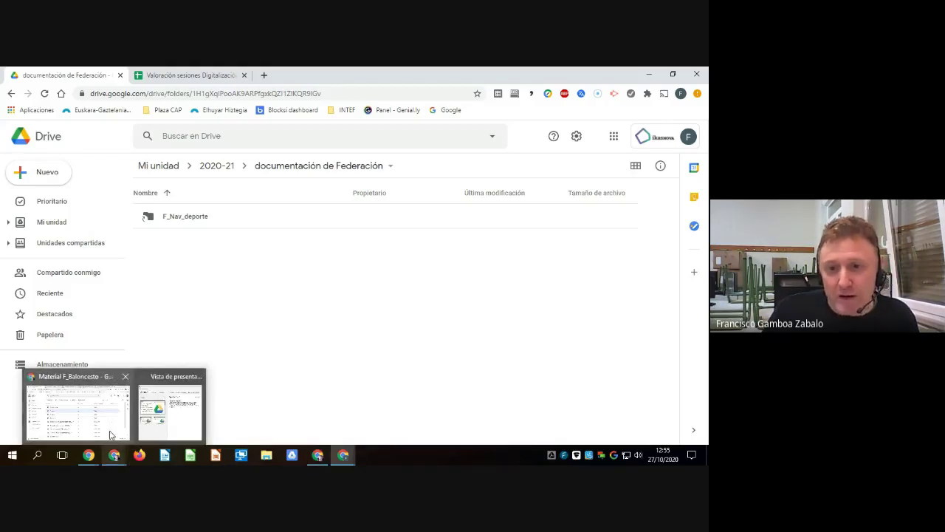
click(111, 435)
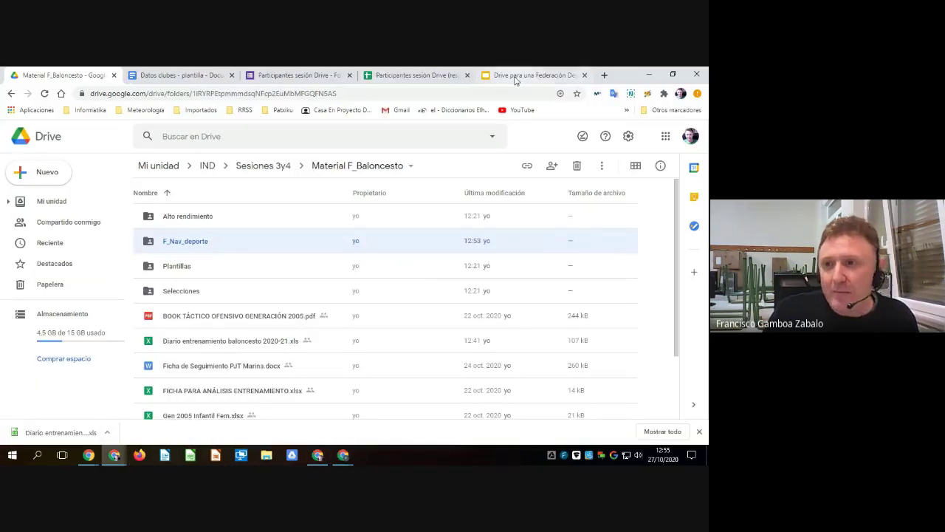
click(521, 75)
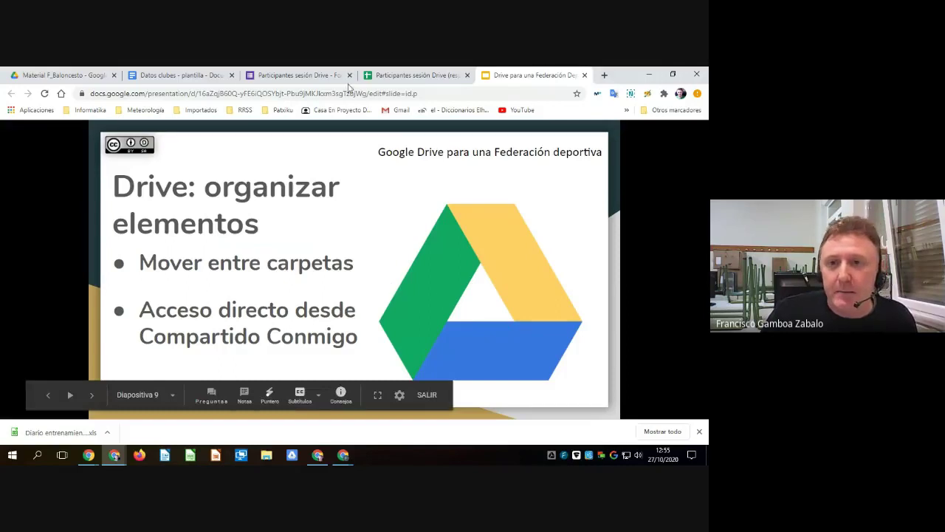
click(69, 75)
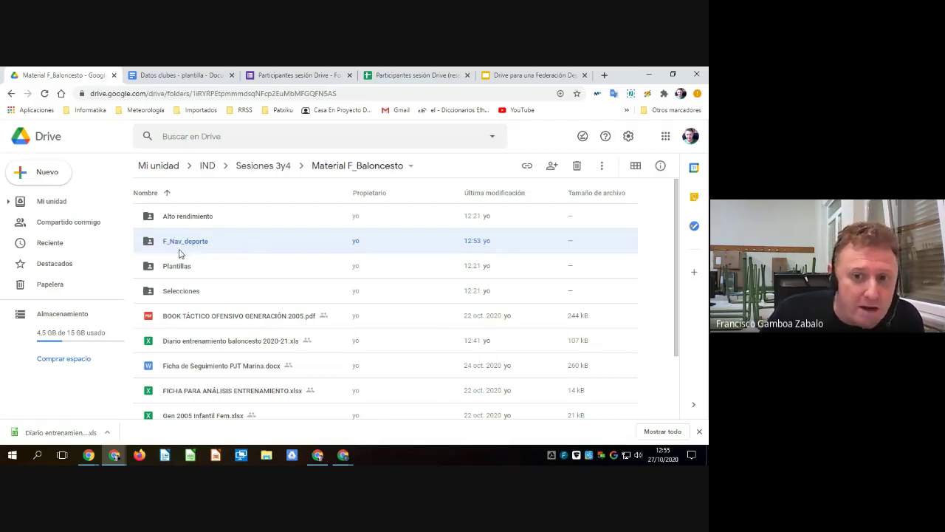
Drag Selecciones, Plantillas and Alto rendimiento into F_Nav_deporte, accept the access change, and open F_Nav_deporte.
click(186, 294)
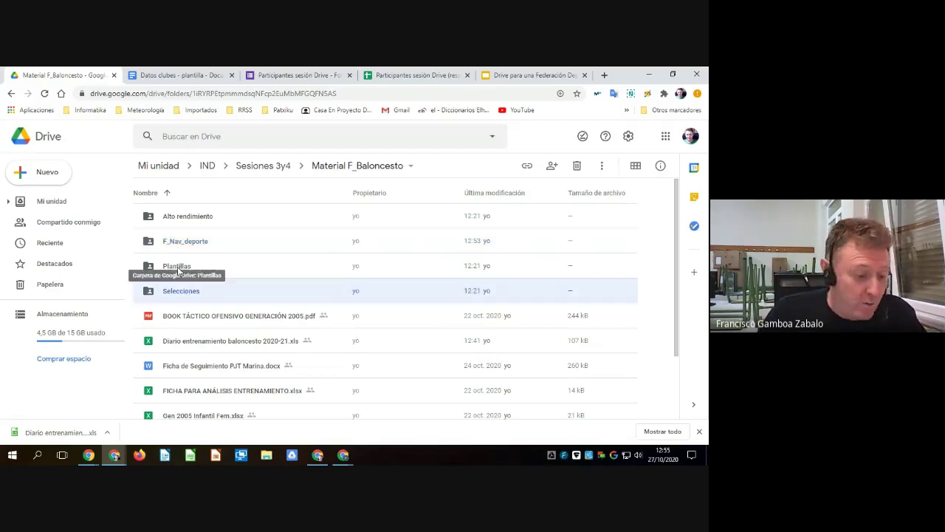
ctrl+click(177, 266)
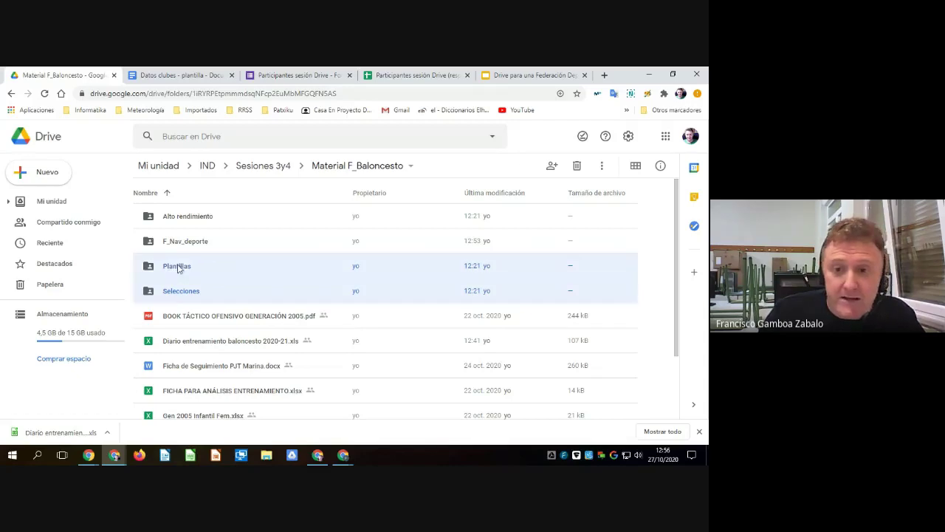
ctrl+click(192, 220)
drag(185, 287, 187, 240)
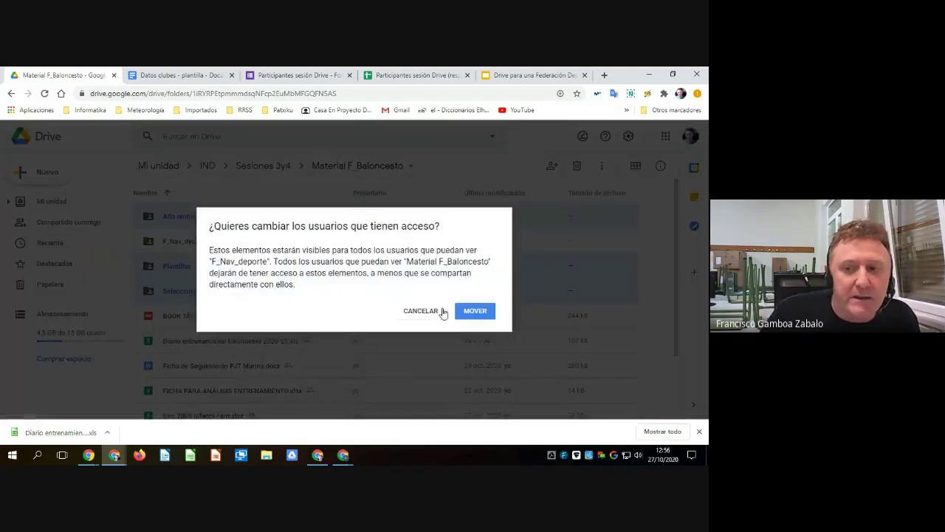
click(474, 311)
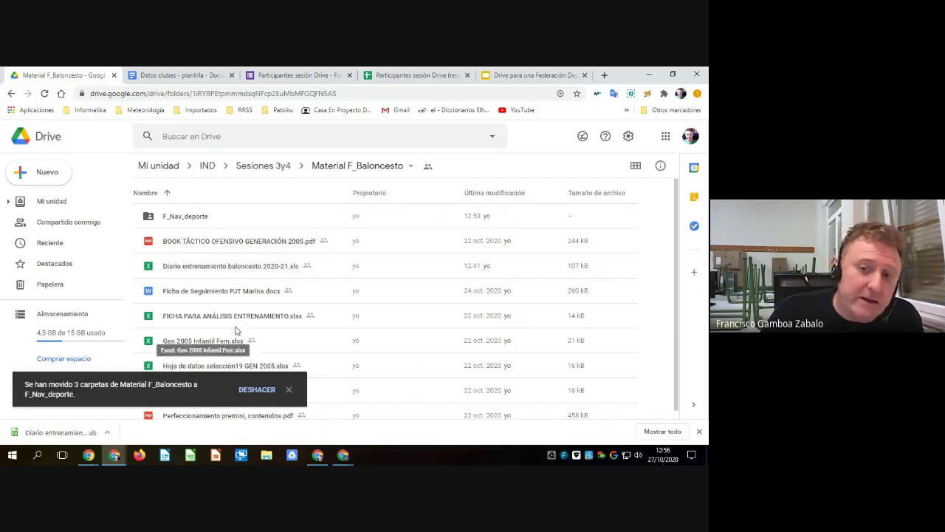
click(288, 390)
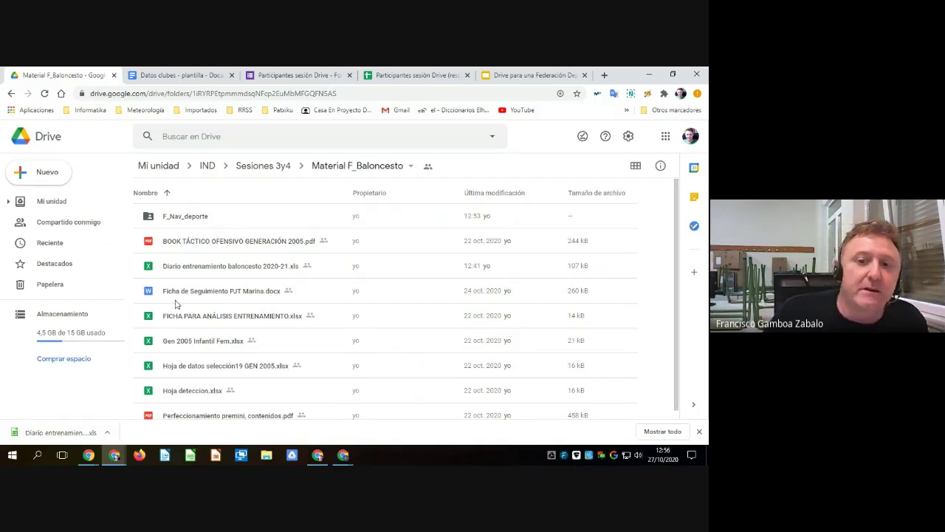
double_click(186, 218)
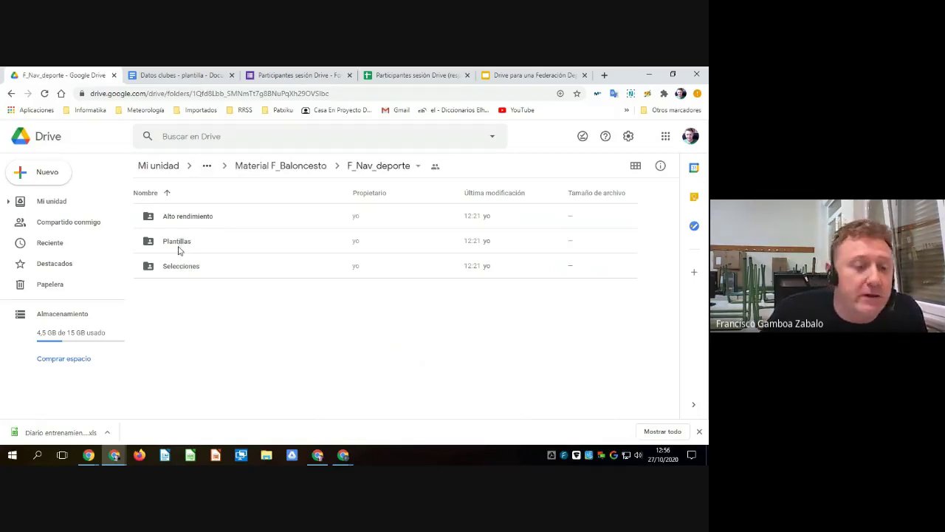
Check the Plantillas folder's contents, then go back twice to Material F_Baloncesto.
double_click(177, 244)
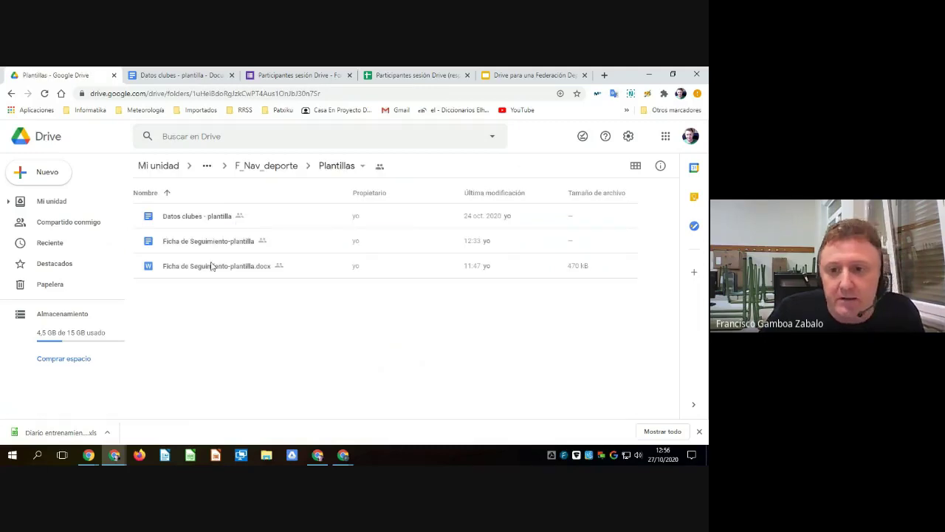
click(11, 93)
click(11, 94)
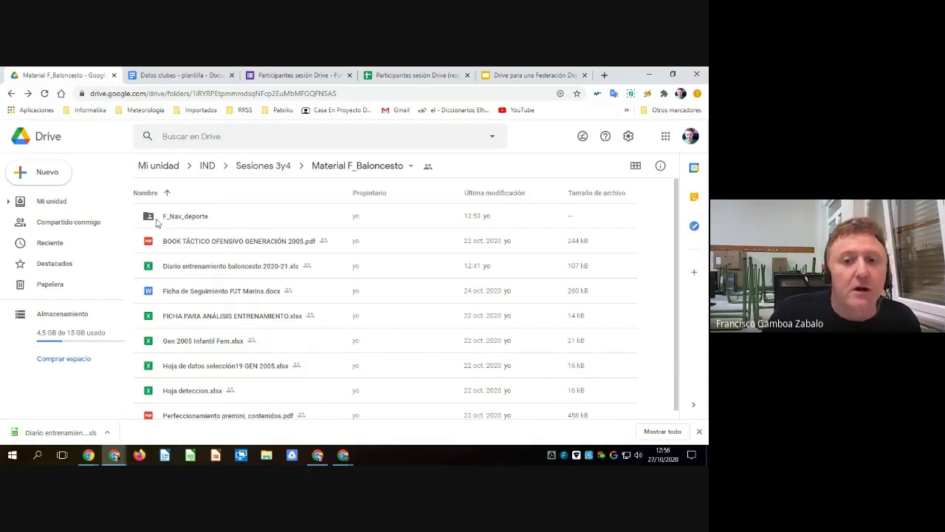
click(343, 455)
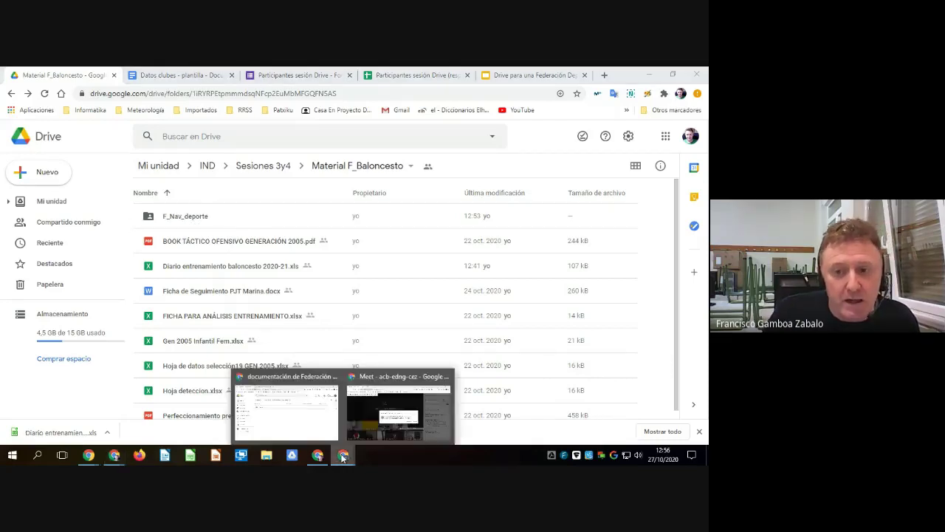
Bring the documentación de Federación window forward with its F_Nav_deporte shortcut.
click(287, 409)
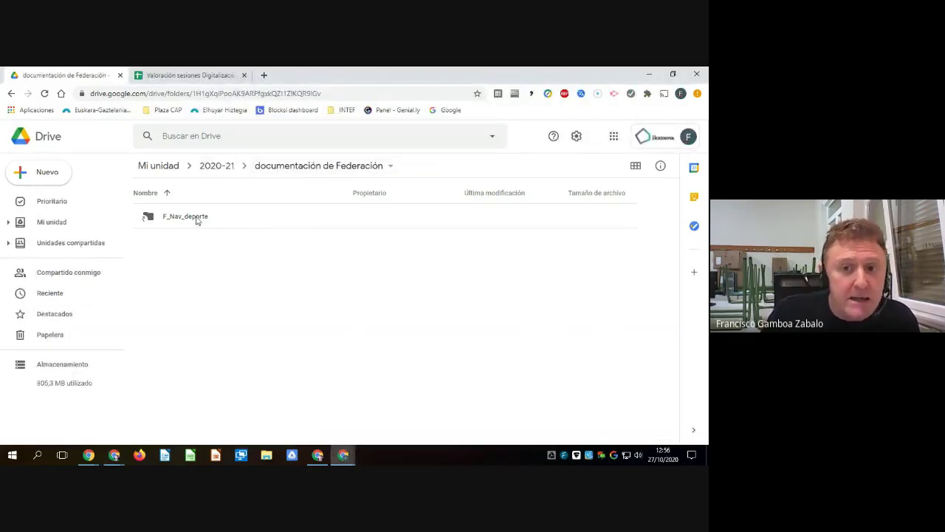
mouse_move(316, 460)
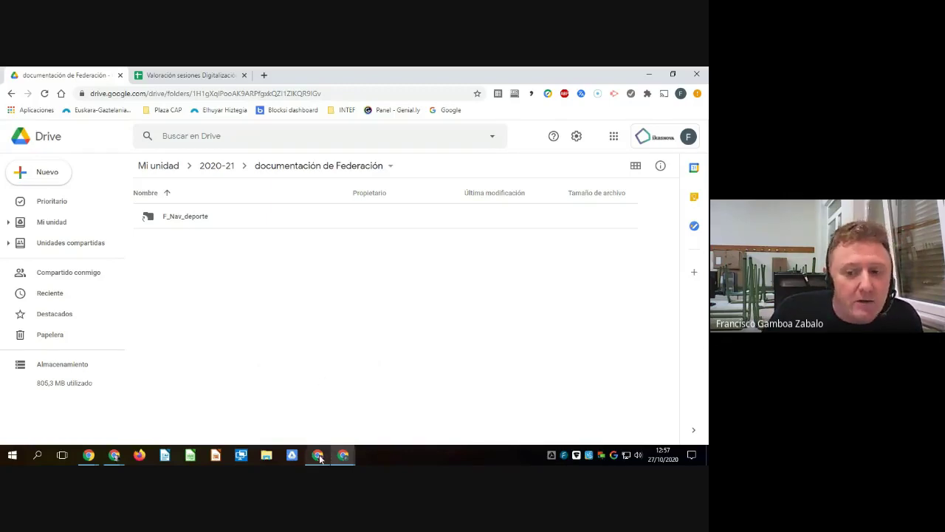
click(318, 456)
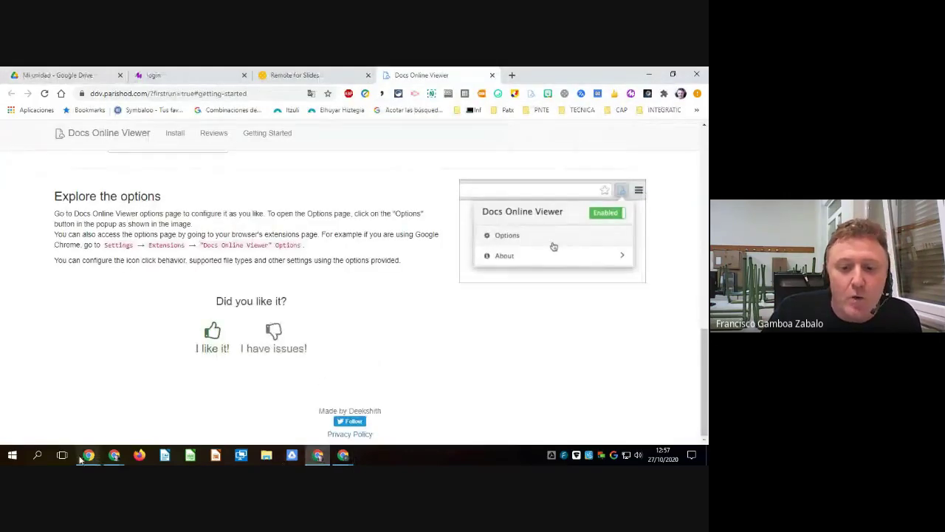
Return to the Material F_Baloncesto window, select F_Nav_deporte, then switch back to documentación de Federación.
mouse_move(116, 456)
click(96, 425)
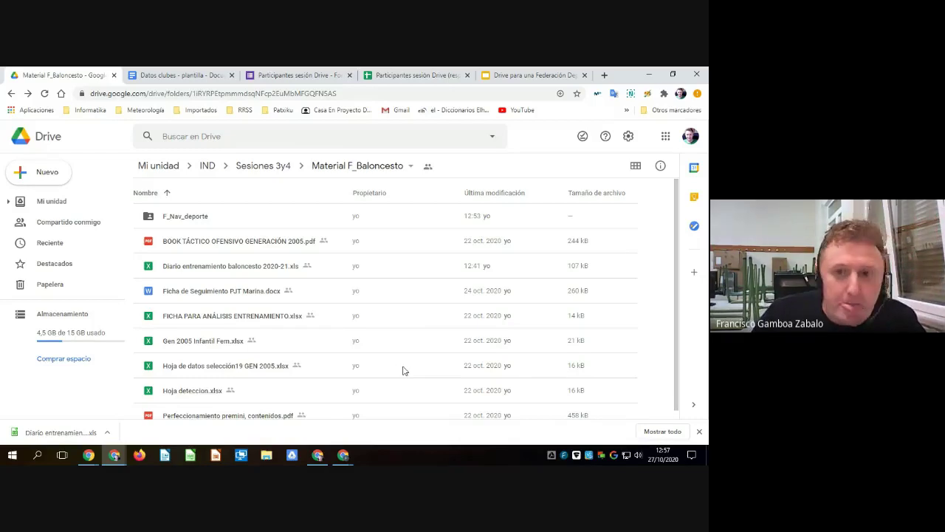
click(189, 221)
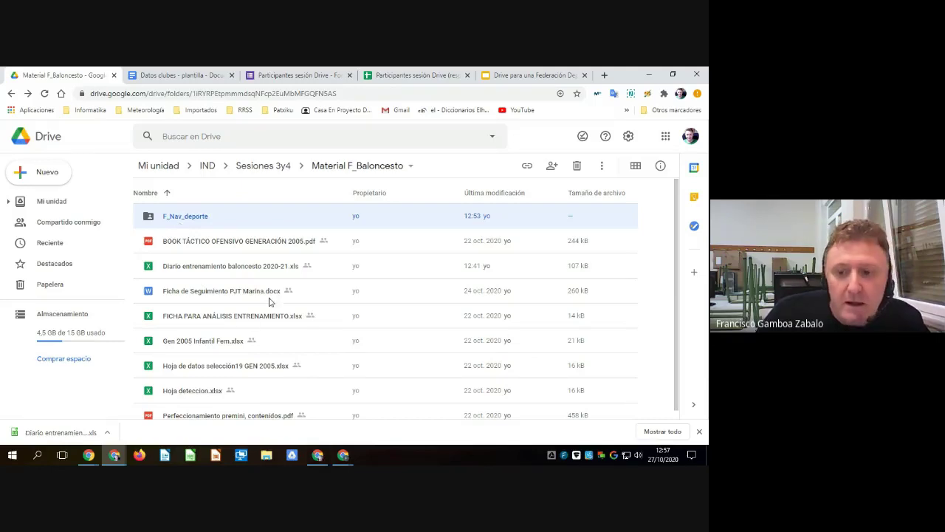
mouse_move(345, 455)
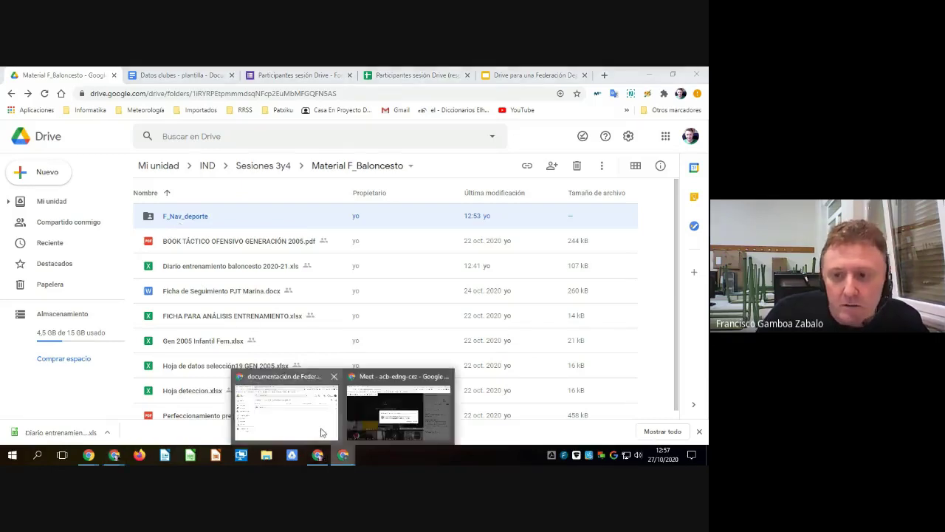
click(322, 433)
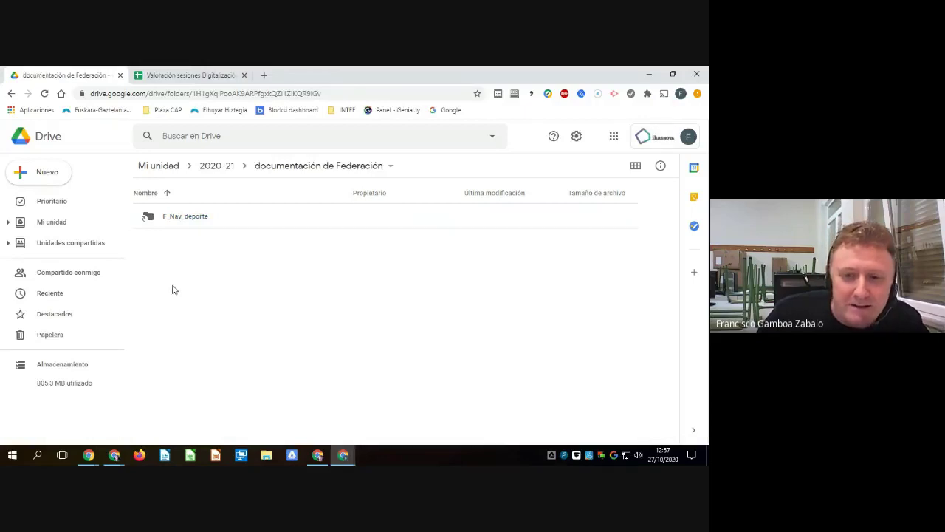
In the Federación account's Shared with me list, inspect the Resultados Liga Voleibol folder's actions without changing anything.
click(83, 276)
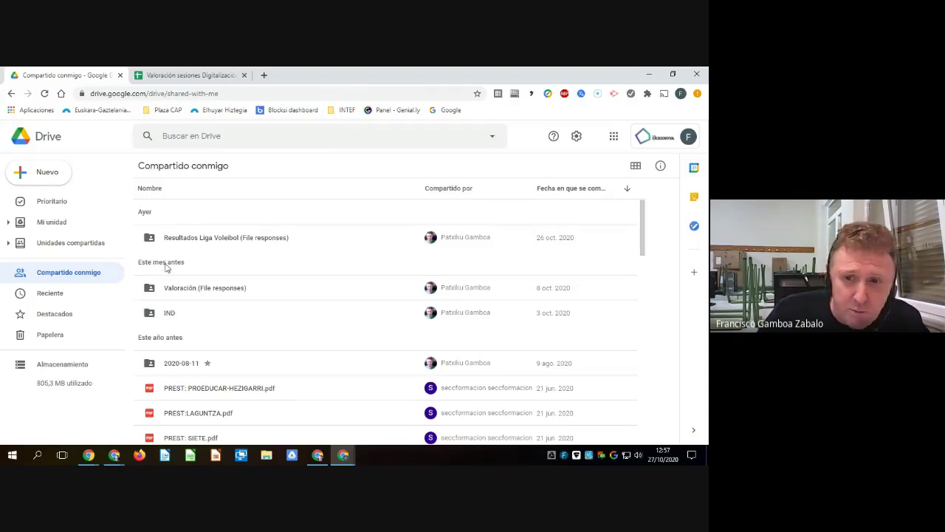
right_click(192, 238)
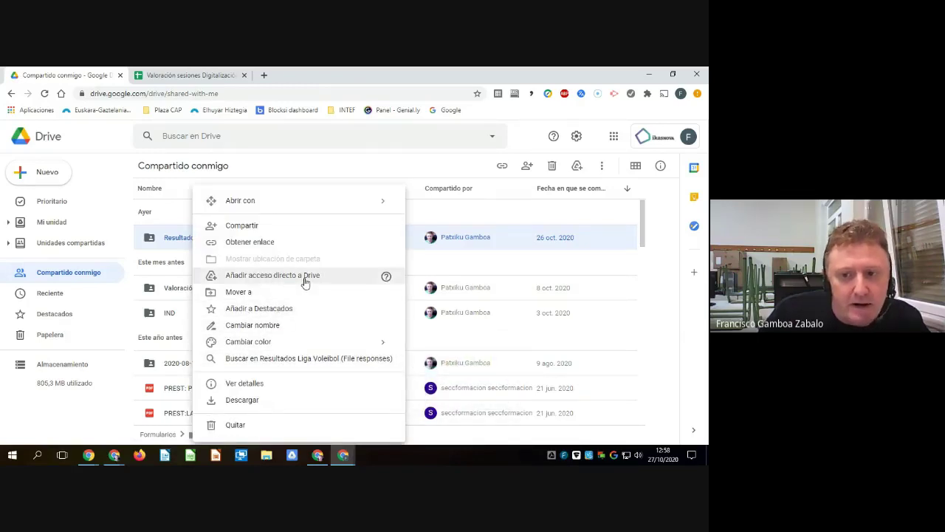
key(Escape)
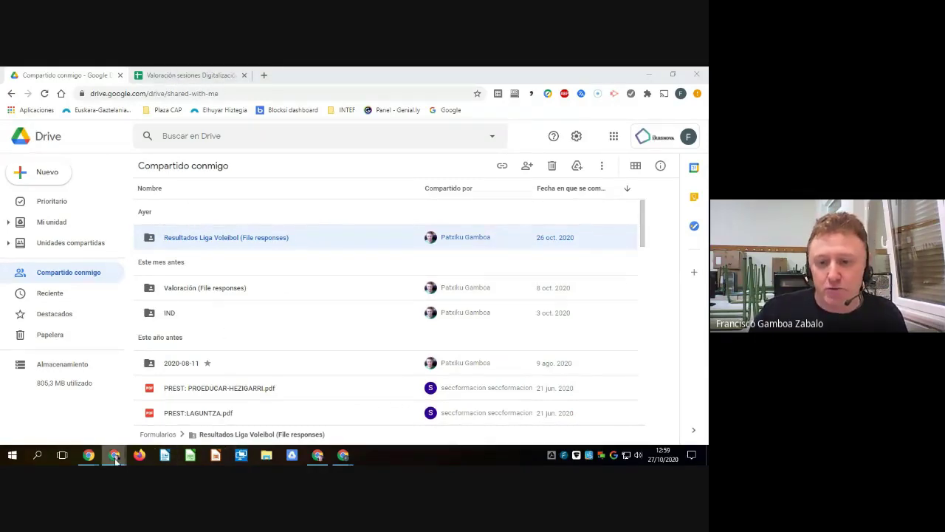
Return to the Material F_Baloncesto Drive window and the federation Drive presentation.
mouse_move(114, 456)
click(74, 412)
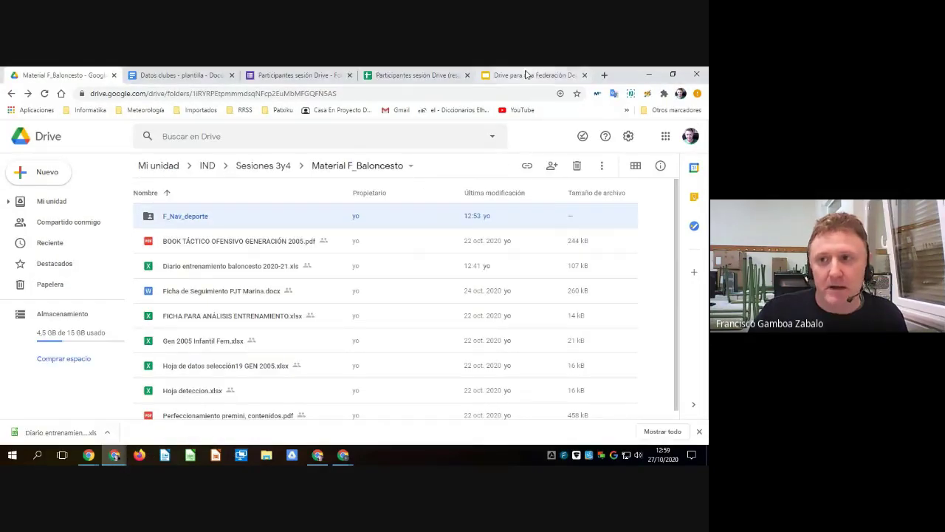
click(526, 73)
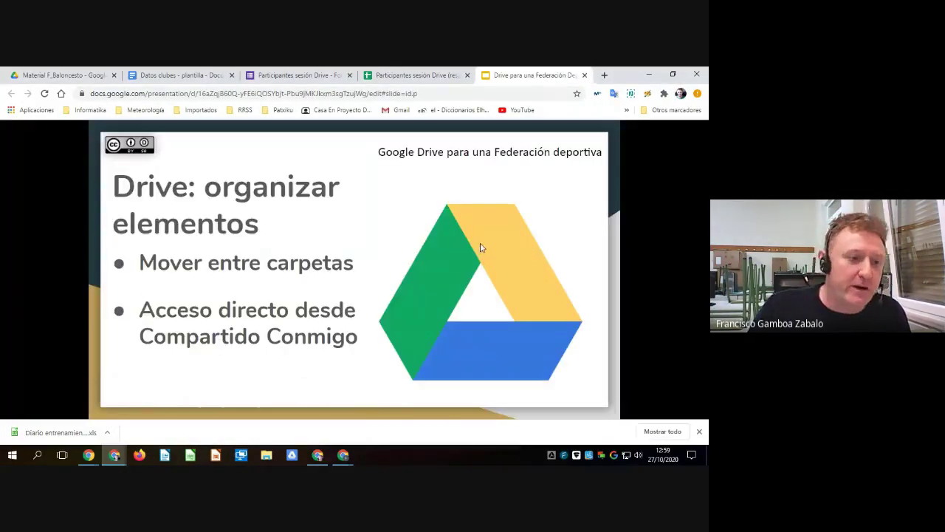
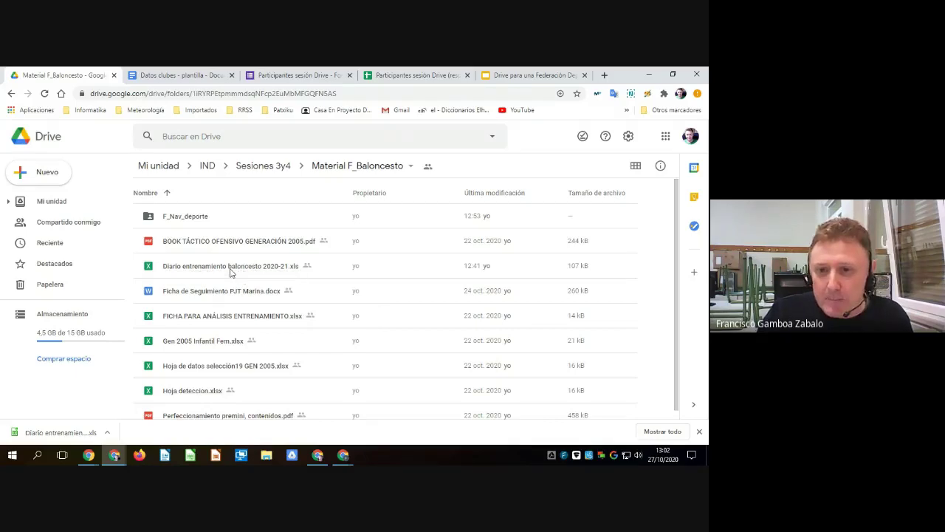
Start moving the diary xls and browse the picker through F_Nav_deporte's subfolders.
right_click(230, 272)
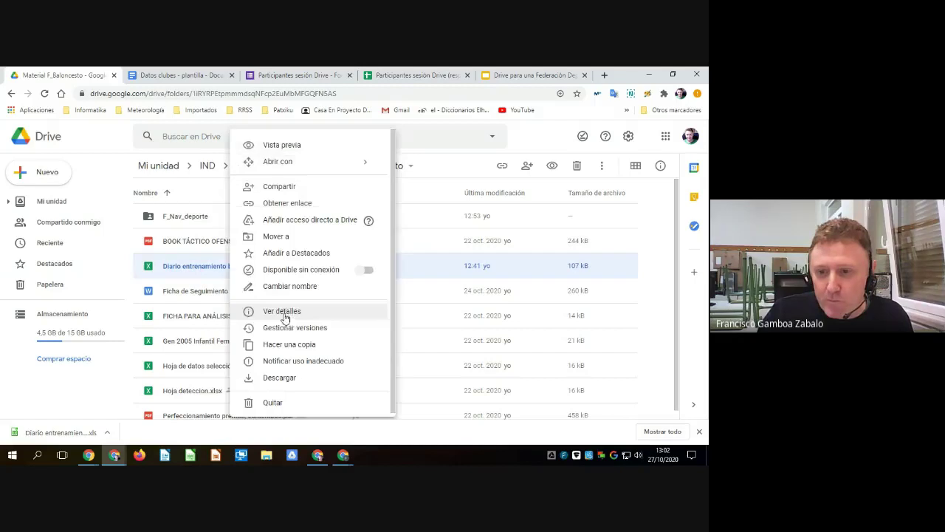
click(273, 237)
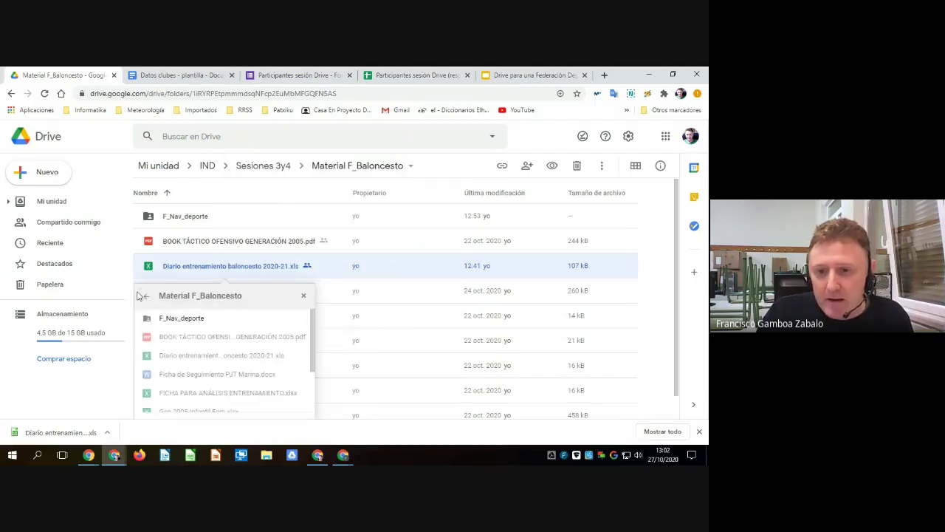
click(144, 296)
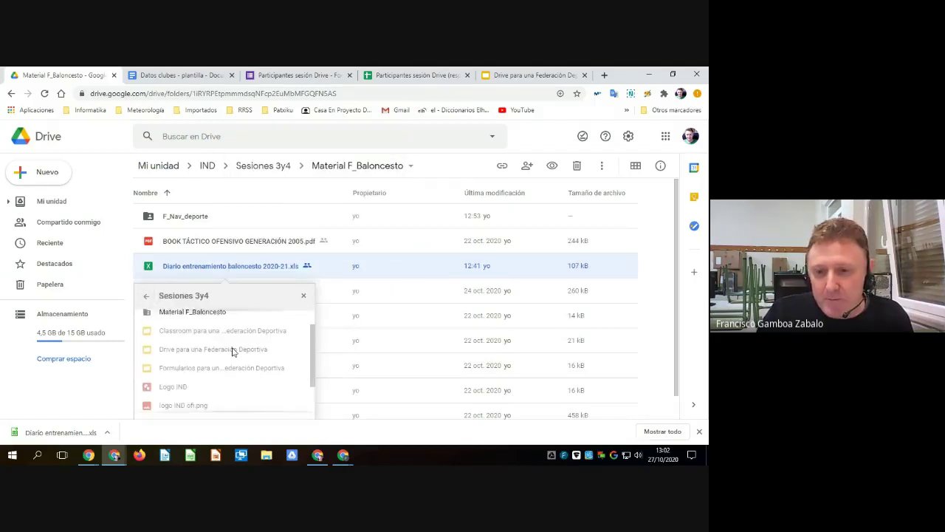
click(295, 337)
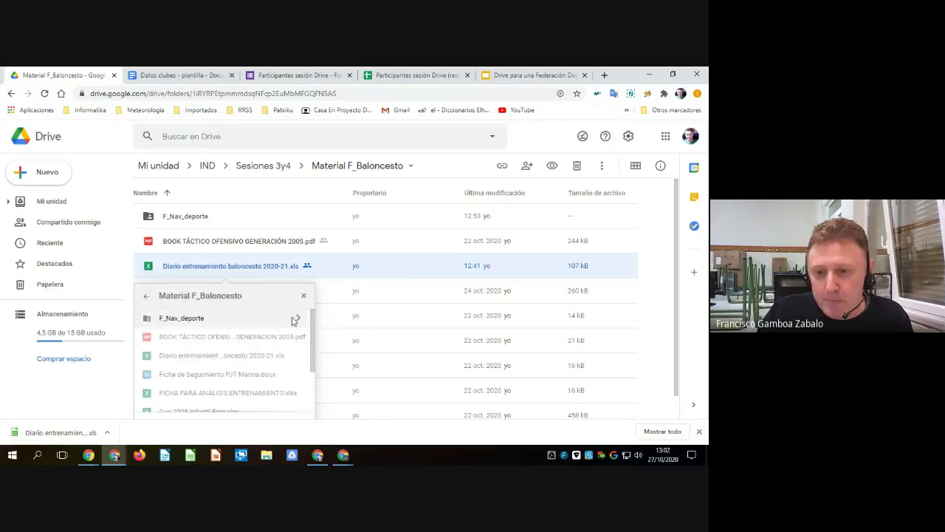
click(294, 321)
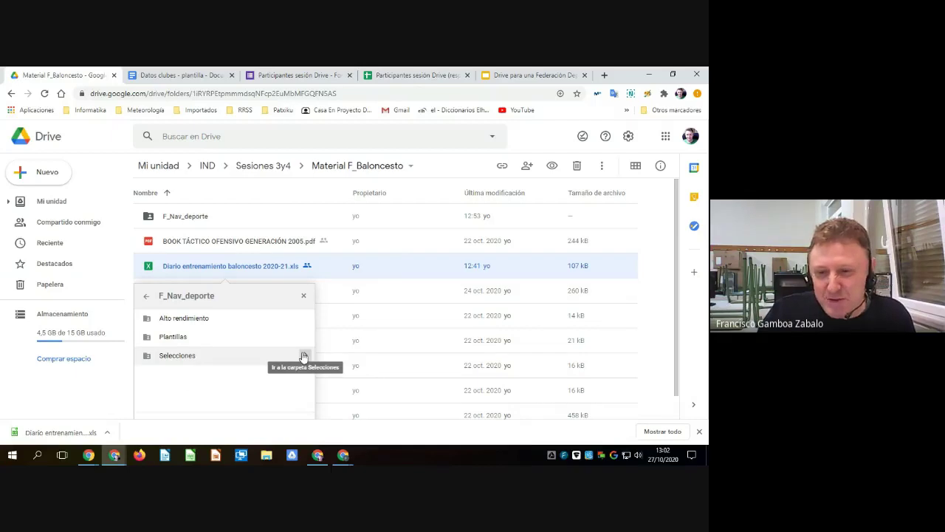
click(304, 357)
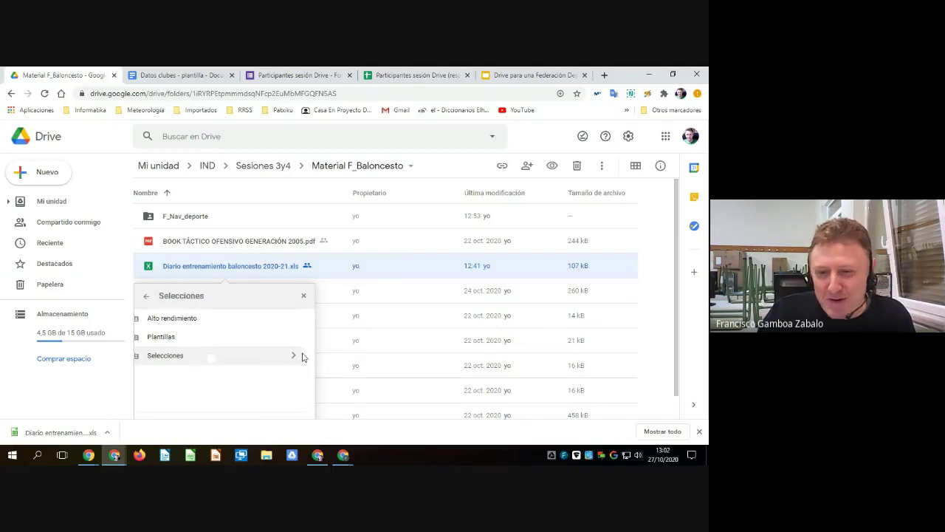
click(149, 300)
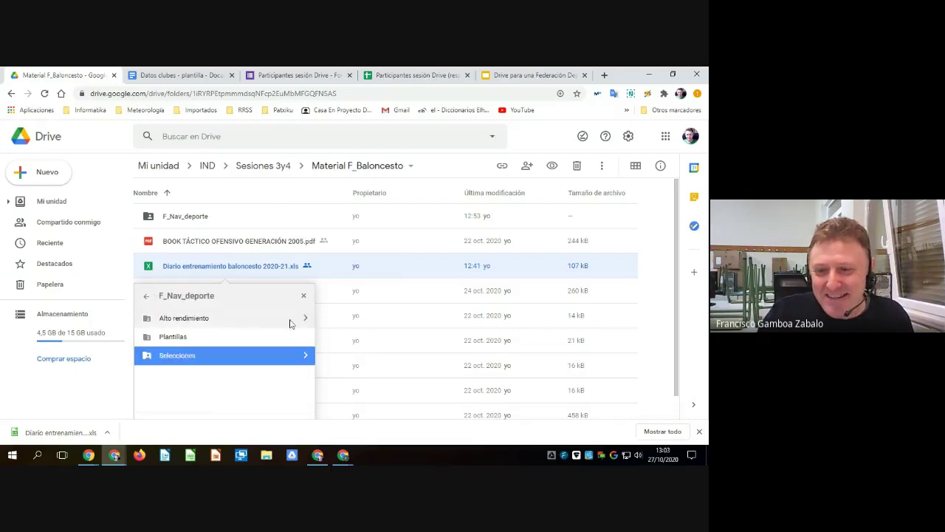
click(303, 320)
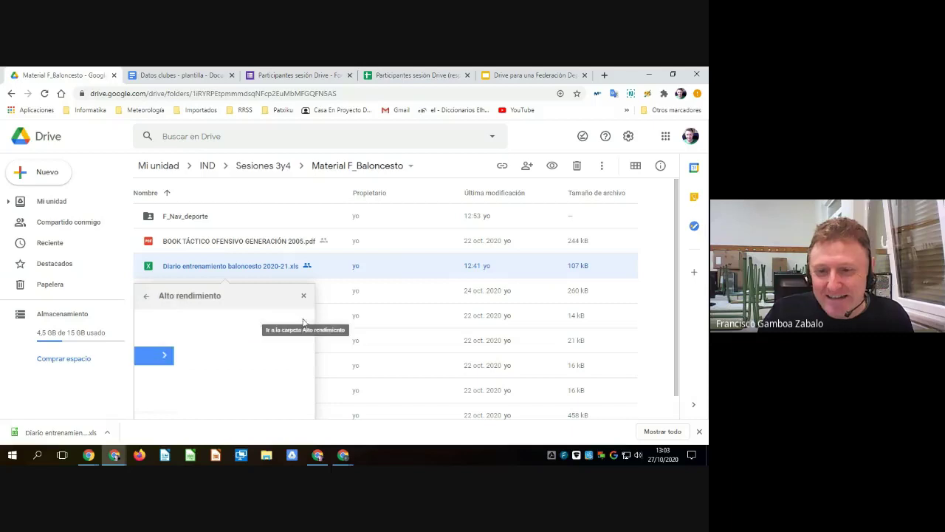
click(146, 296)
Move the diary into F_Nav_deporte > Selecciones, accepting the access change, and open Selecciones.
click(298, 360)
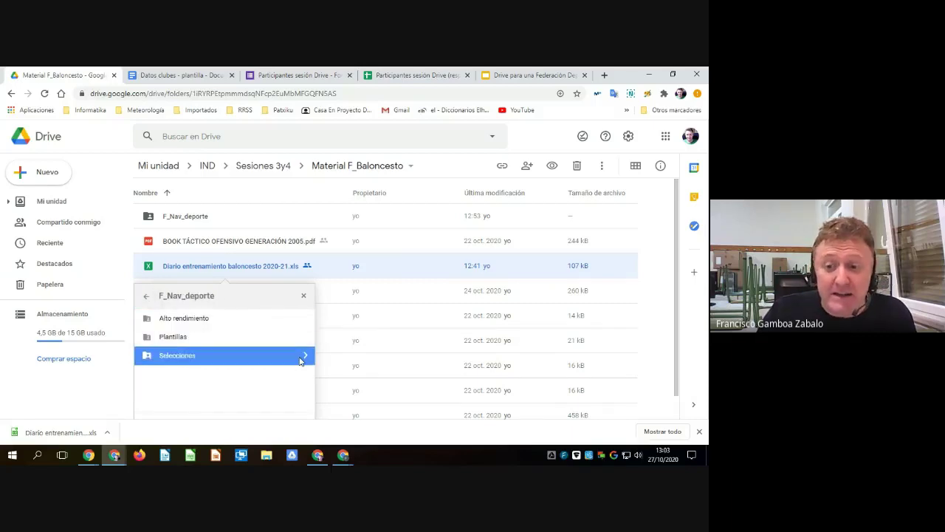
click(305, 355)
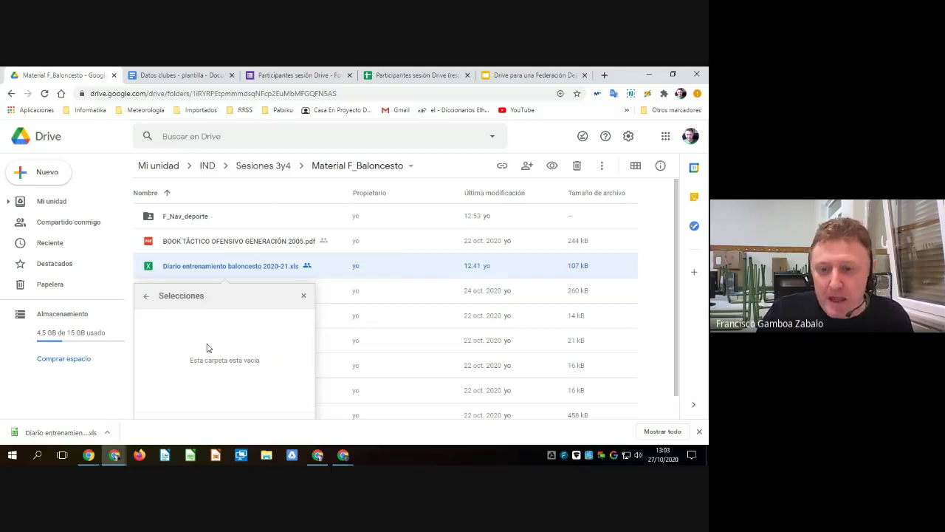
scroll(207, 348, down, 1)
click(278, 402)
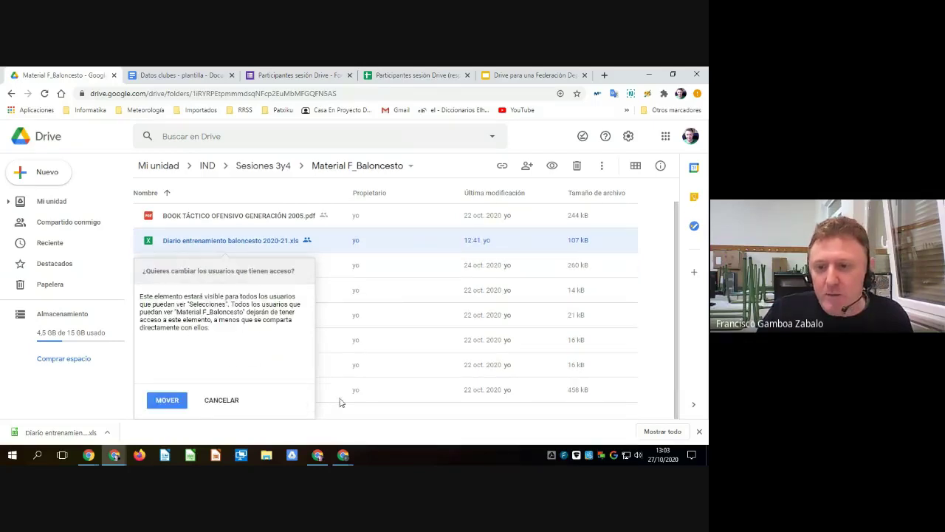
click(167, 400)
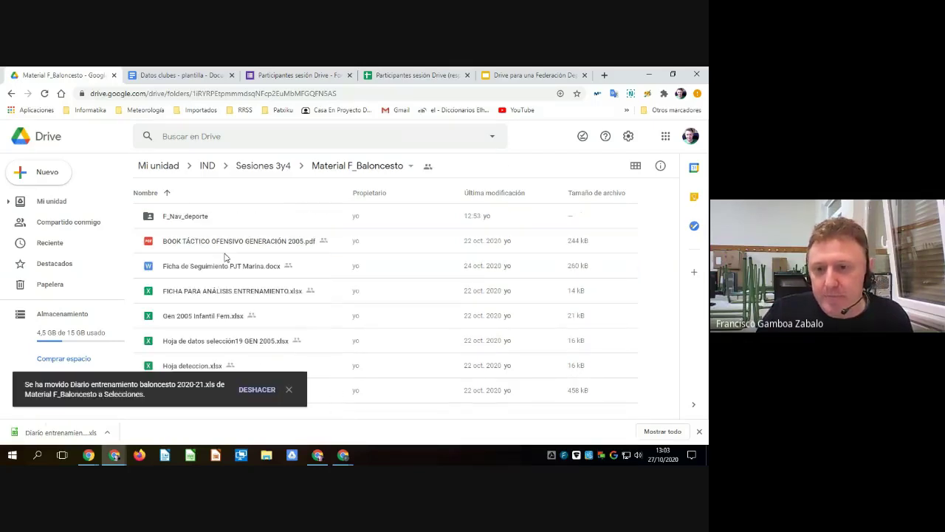
double_click(194, 217)
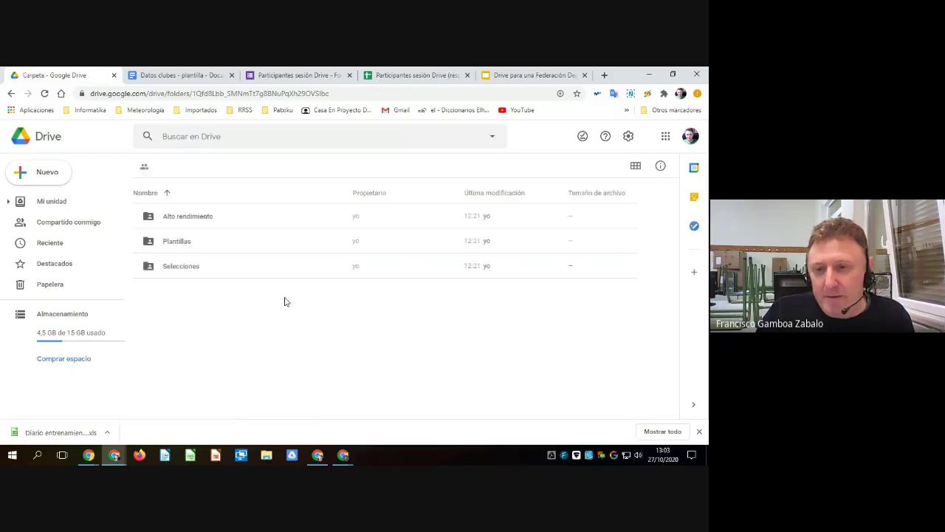
double_click(186, 269)
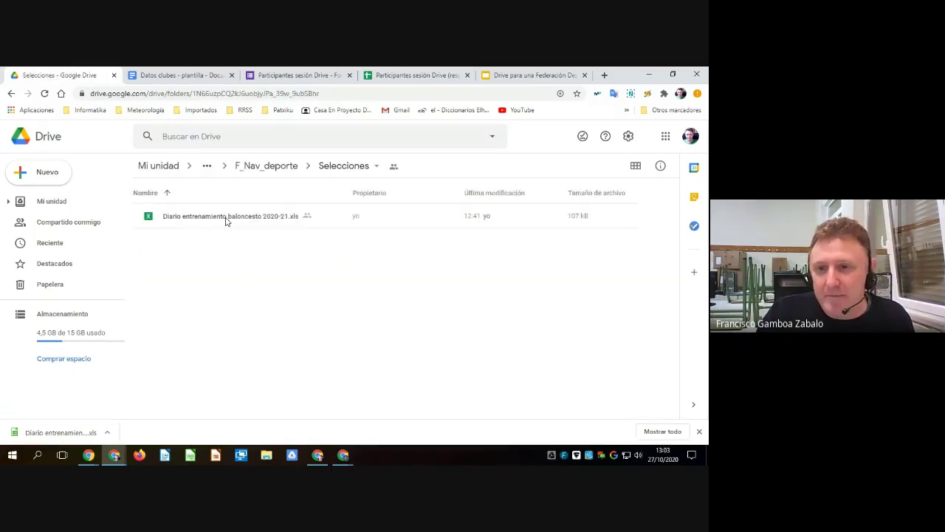
right_click(226, 219)
mouse_move(320, 165)
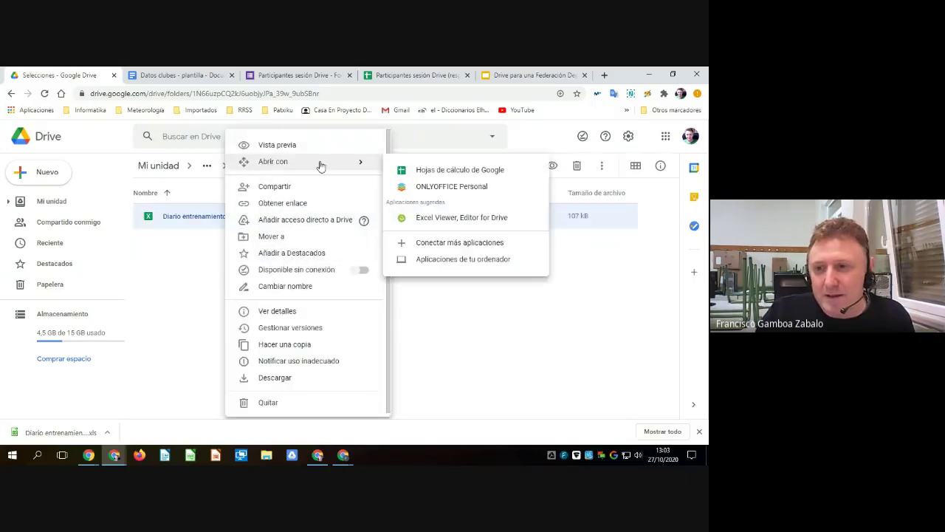
click(422, 170)
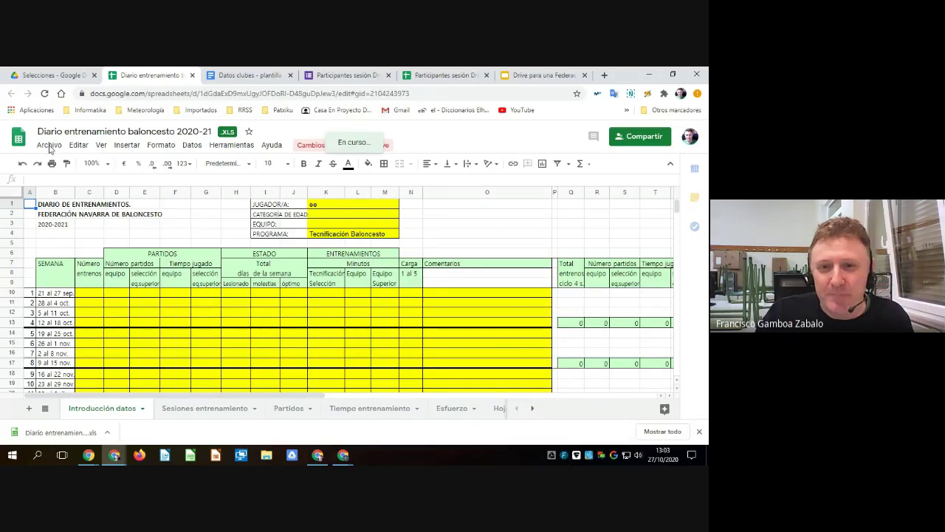
click(50, 146)
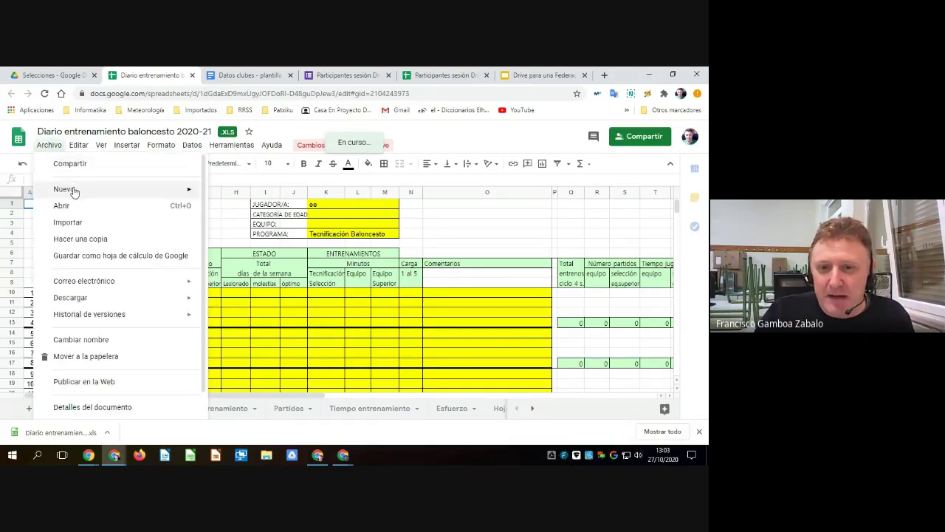
click(87, 256)
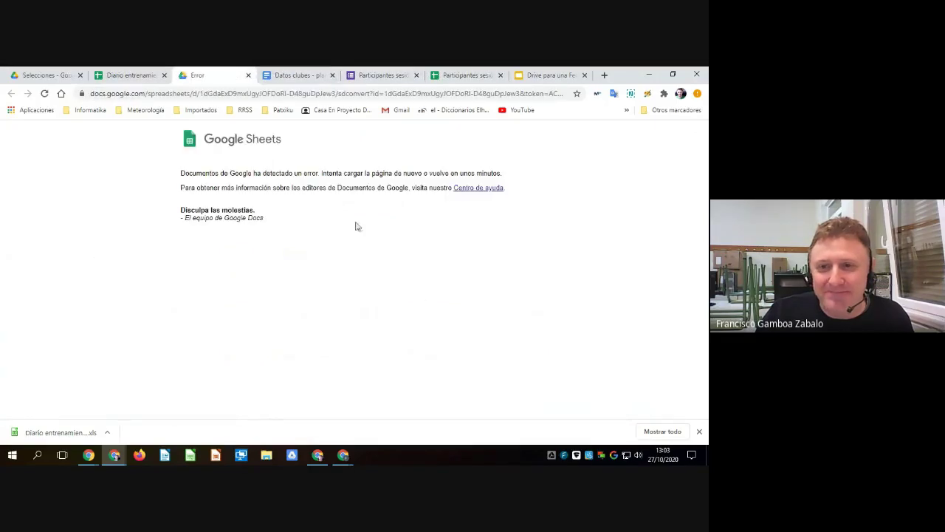
click(248, 75)
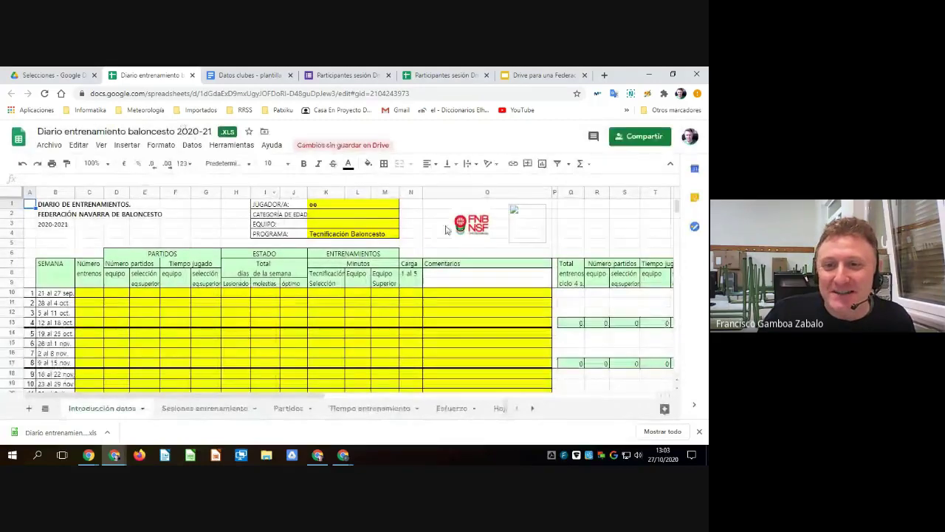
click(192, 74)
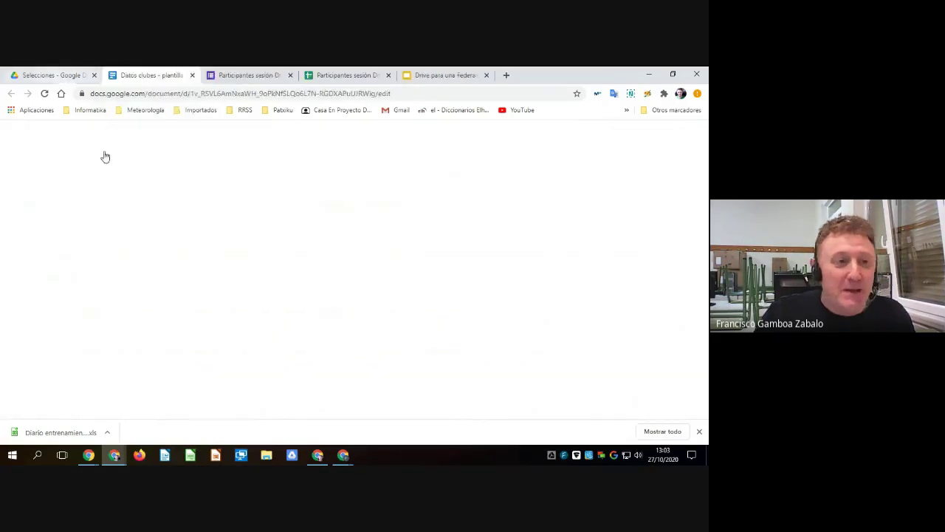
click(58, 75)
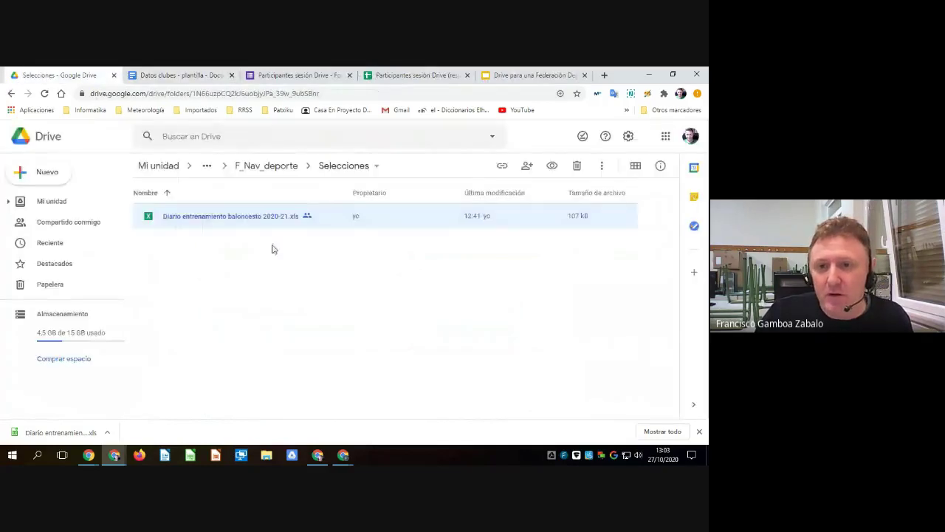
click(270, 167)
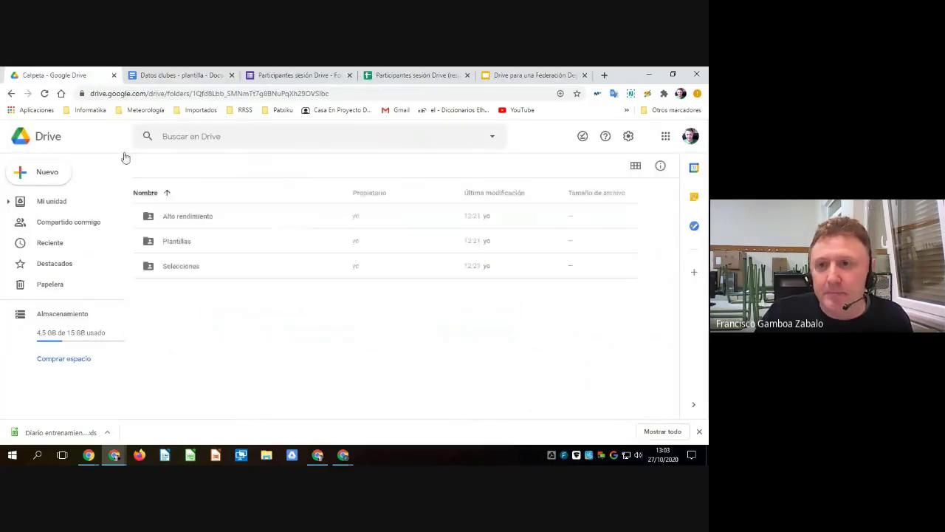
double_click(184, 271)
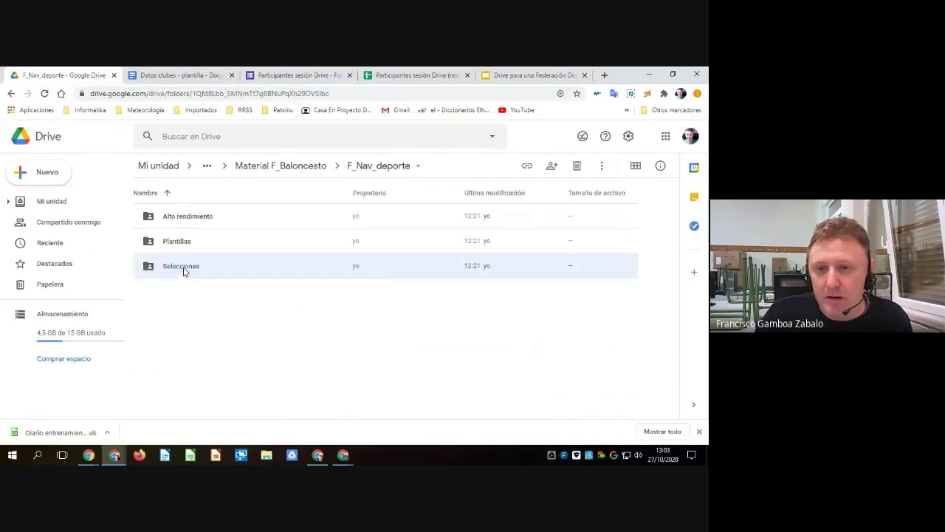
Create a new Google Sheets spreadsheet in Selecciones, shared like the folder.
click(50, 181)
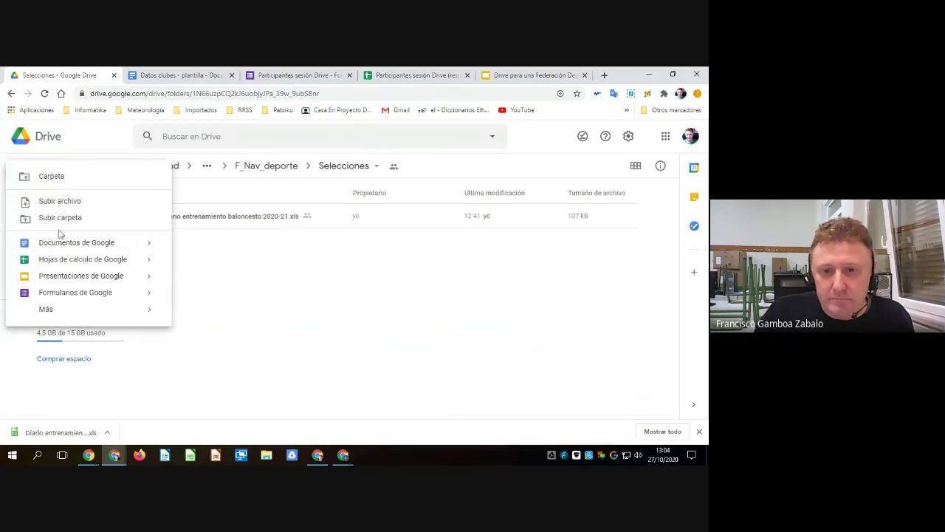
click(62, 259)
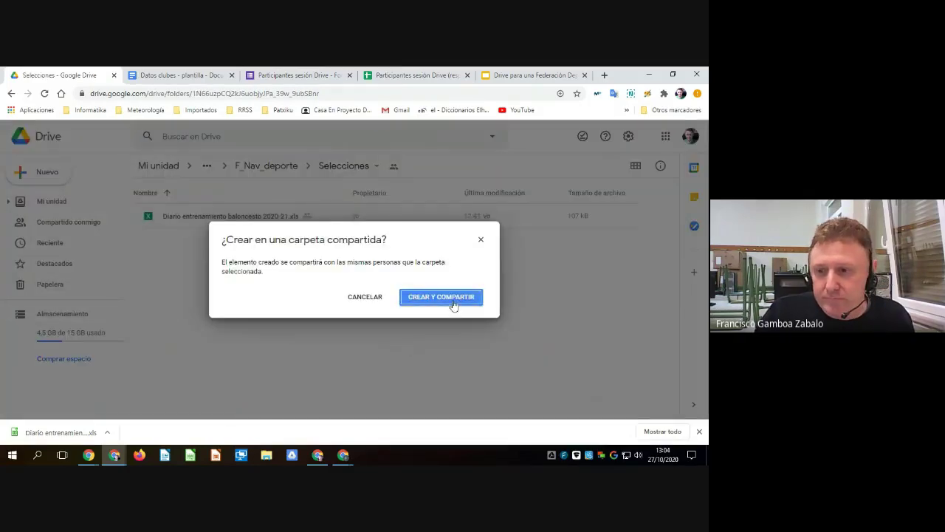
click(441, 297)
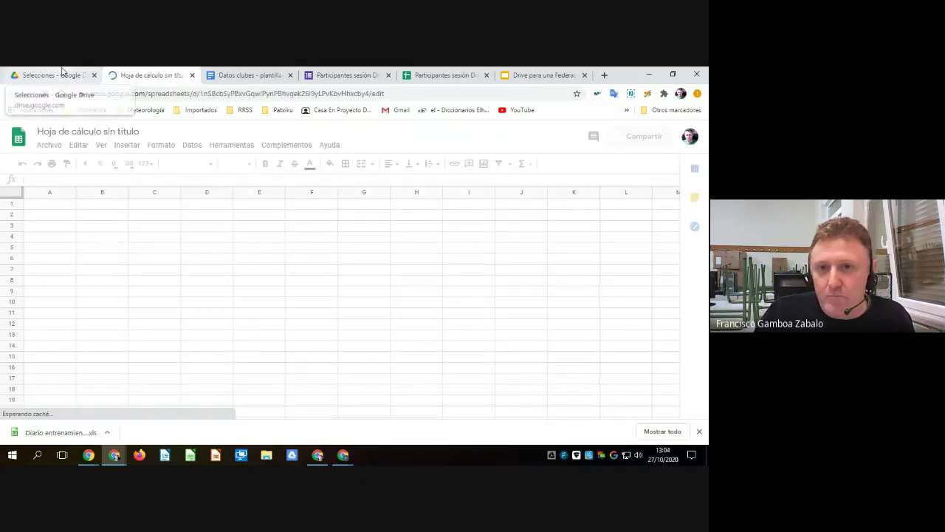
click(63, 74)
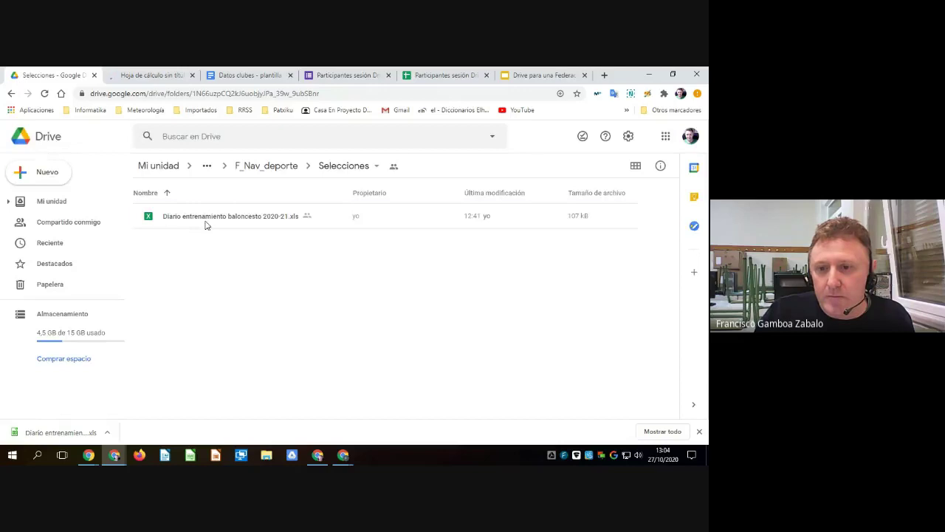
Title the new spreadsheet 'Diario entrenamiento baloncesto 2020-21', copying the xls file's name.
click(207, 224)
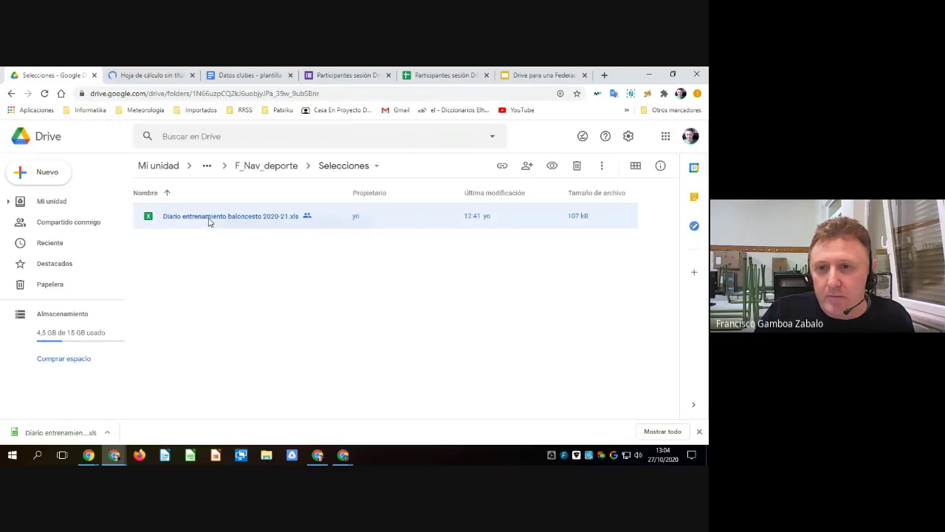
right_click(209, 222)
click(288, 378)
key(ctrl+c)
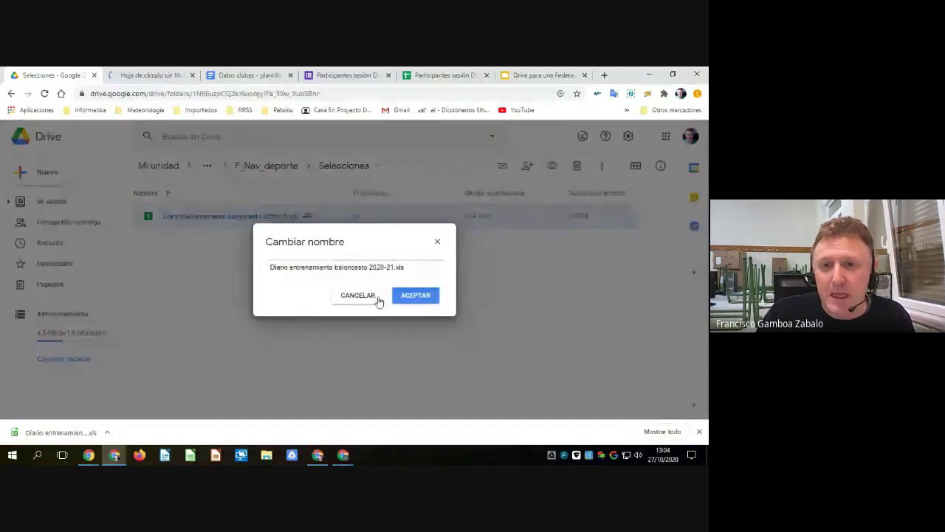
key(ctrl+Tab)
click(94, 130)
key(ctrl+v)
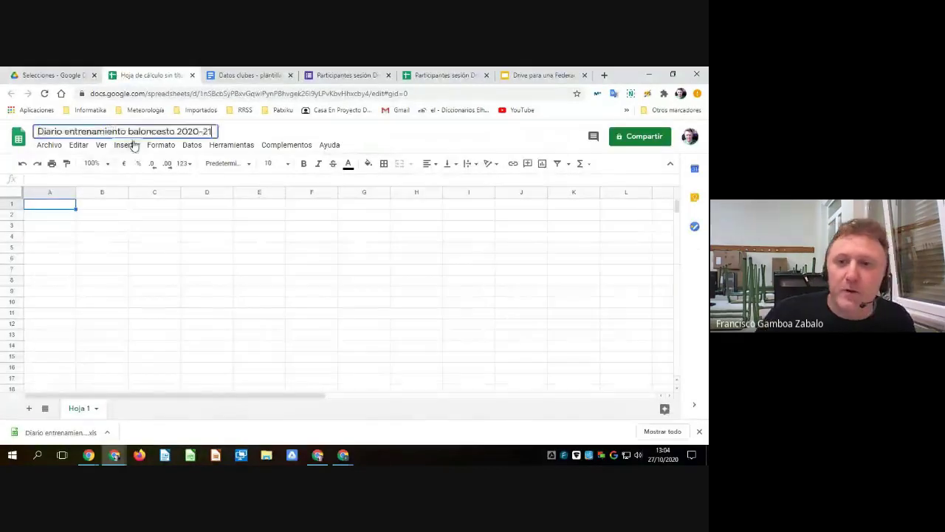
key(Return)
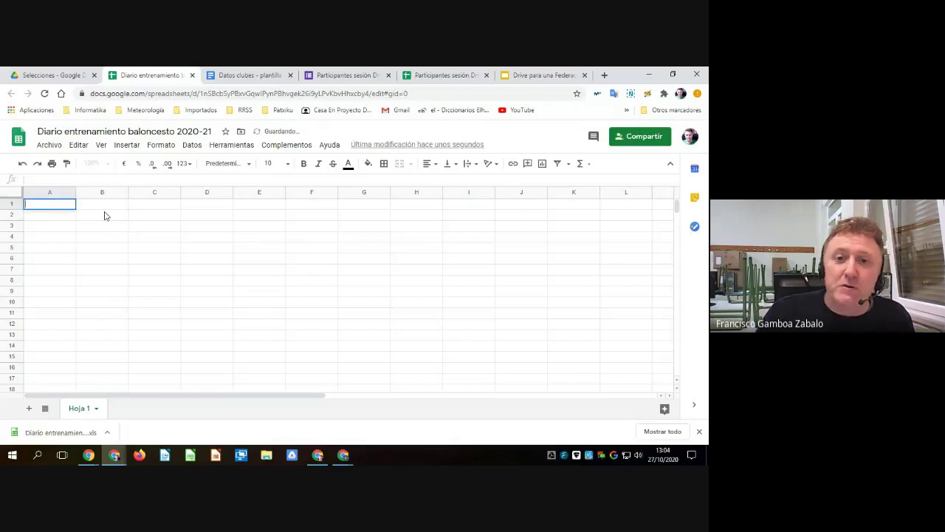
click(108, 205)
click(83, 79)
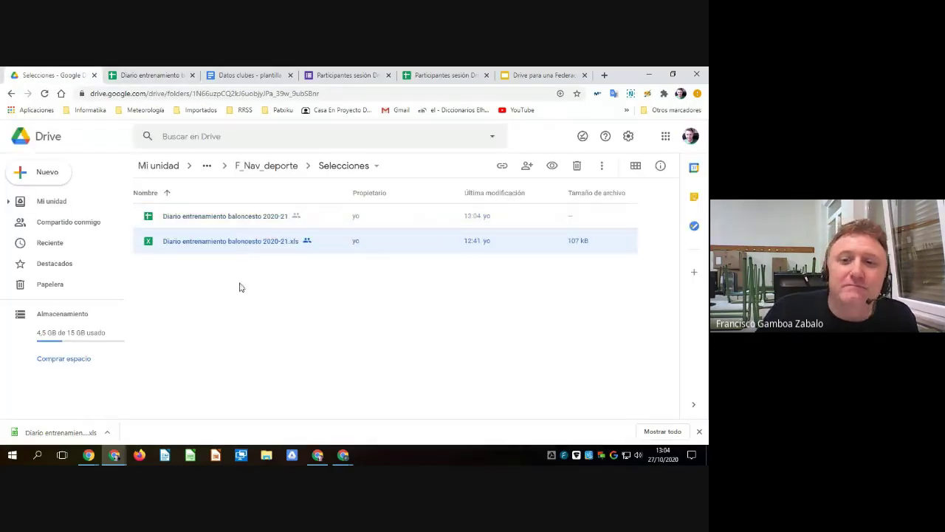
click(227, 218)
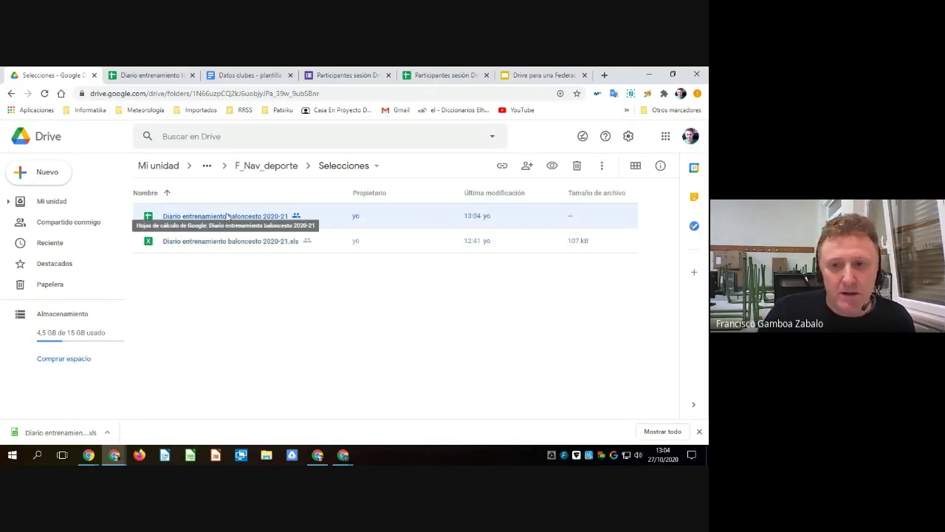
Close the new Sheet's tab, preview the xls diary, and return to the Selecciones listing.
click(164, 77)
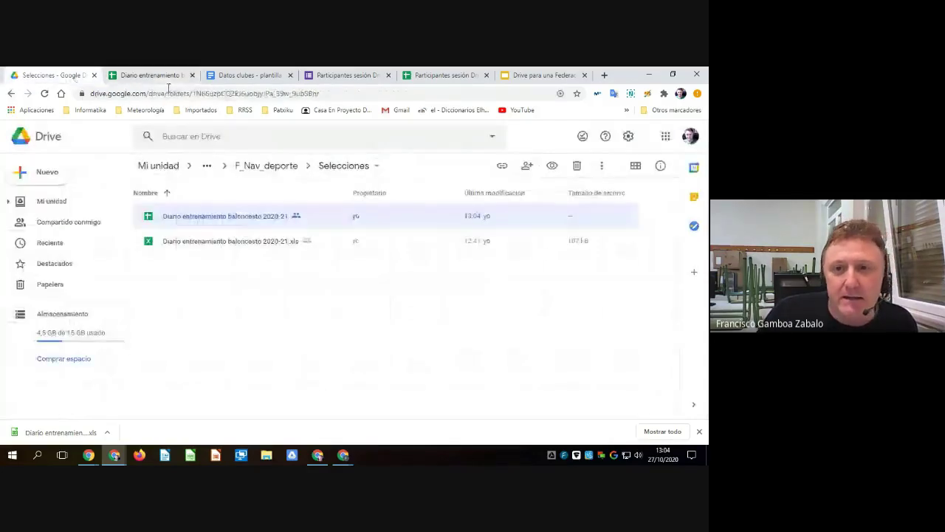
click(192, 76)
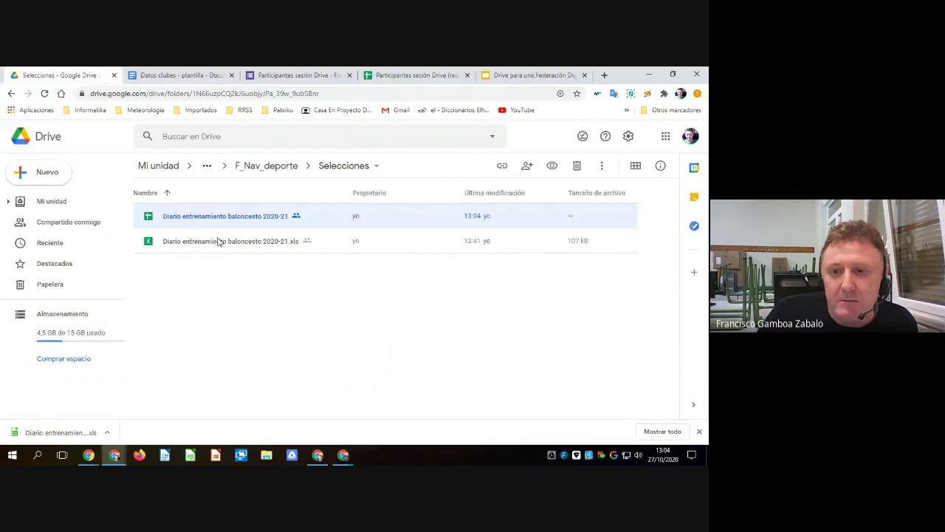
key(Down)
key(Return)
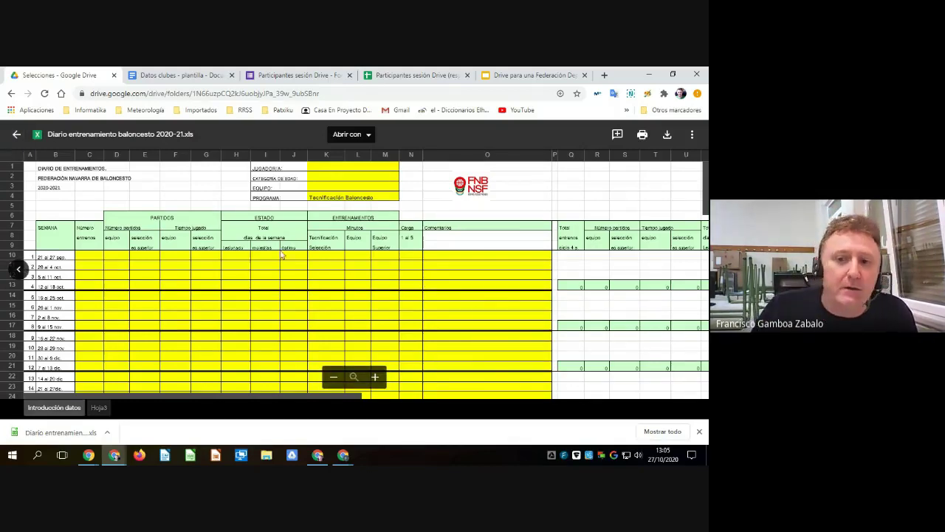
click(16, 134)
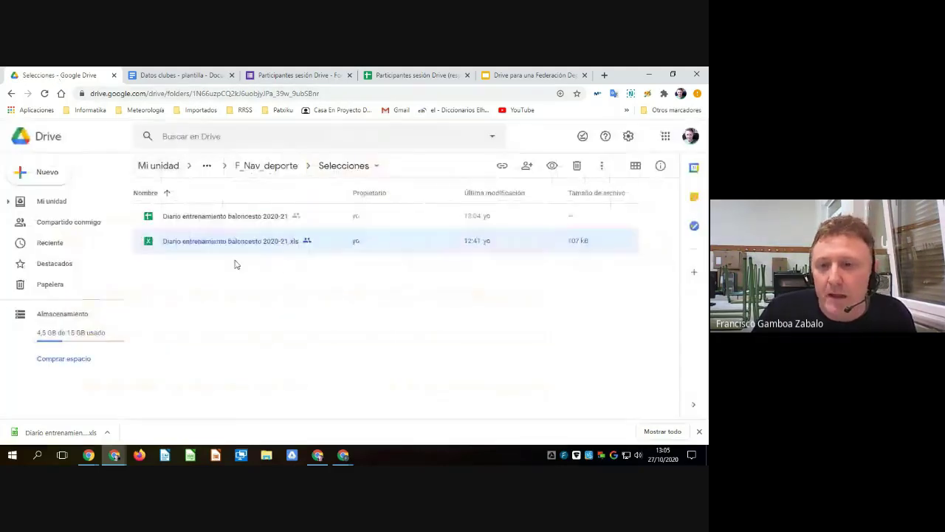
Duplicate the Sheets diary with Hacer una copia, producing 'Copia de Diario entrenamiento baloncesto 2020-21'.
click(225, 215)
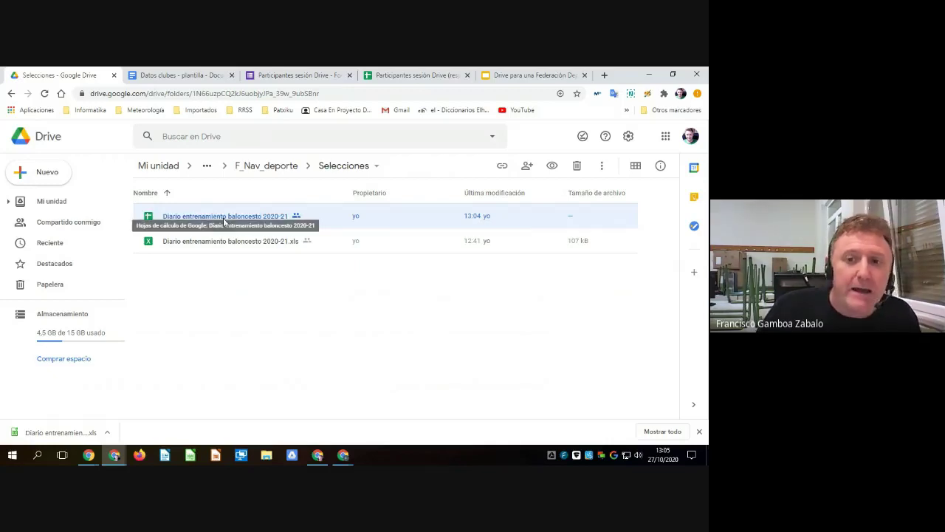
right_click(216, 216)
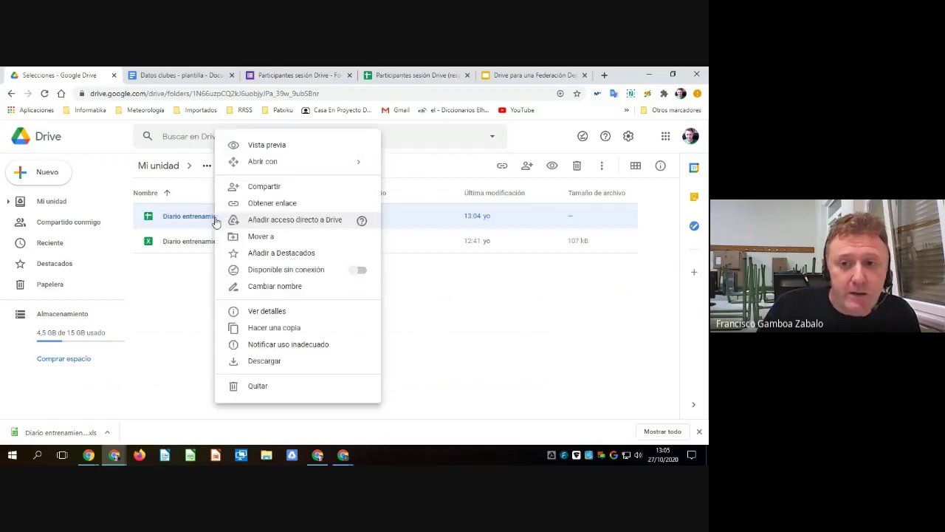
click(272, 334)
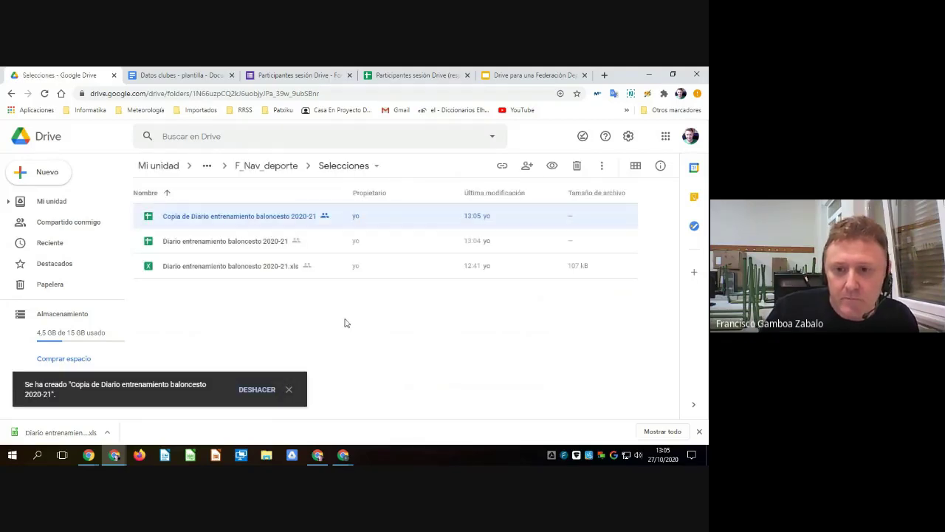
click(288, 390)
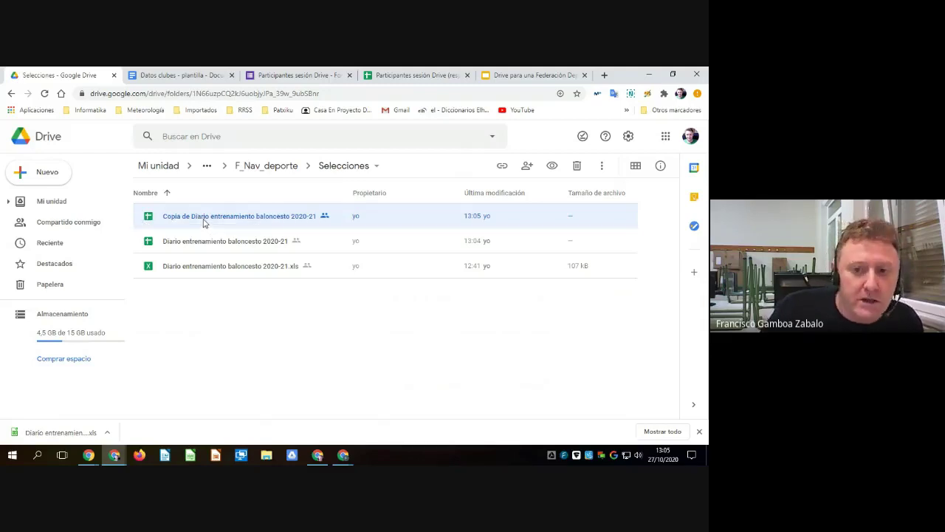
Rename the copy, replacing 'Copia de' with the player's name and a hyphen.
right_click(205, 222)
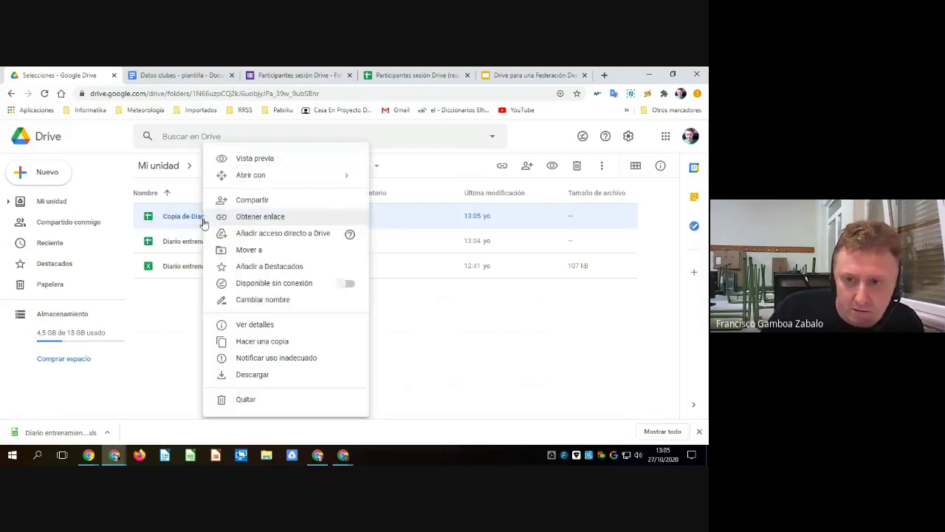
click(284, 300)
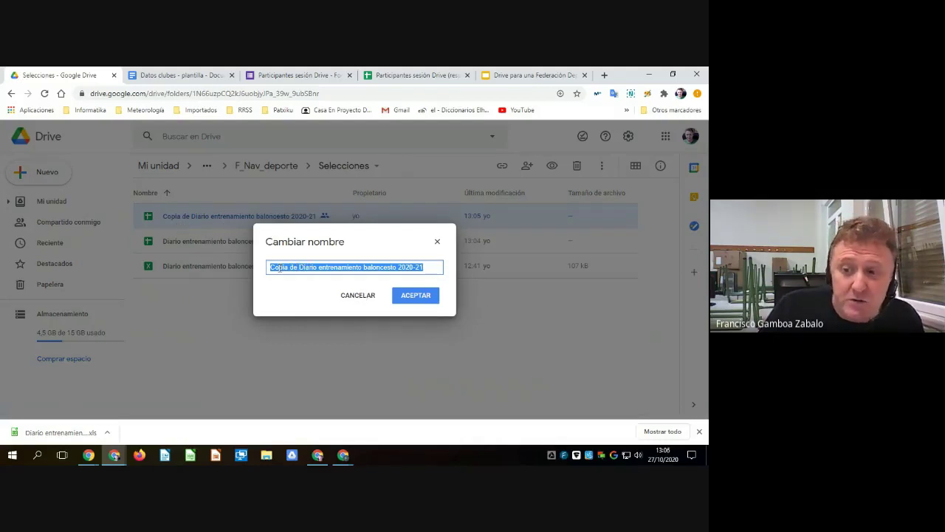
click(271, 267)
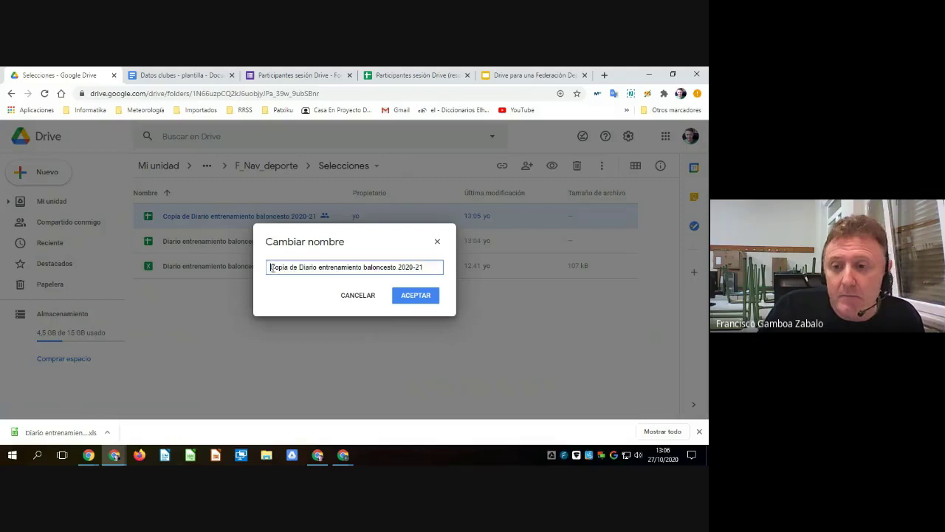
mouse_move(280, 268)
mouse_down()
mouse_move(308, 268)
mouse_move(298, 268)
mouse_up()
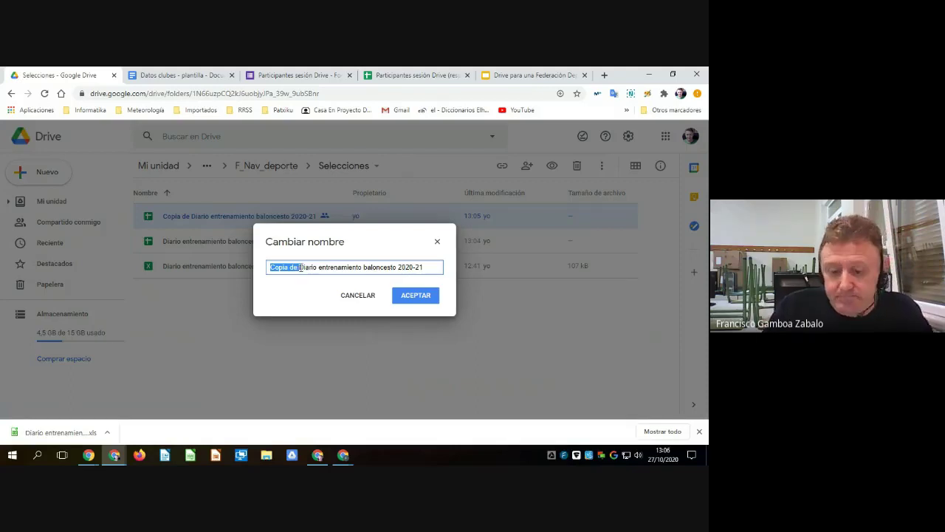
key(BackSpace)
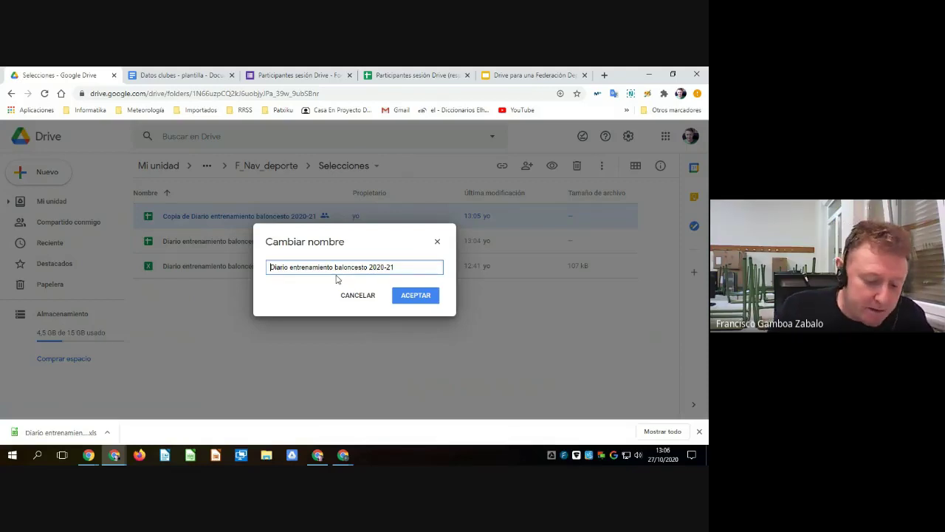
text(Ju)
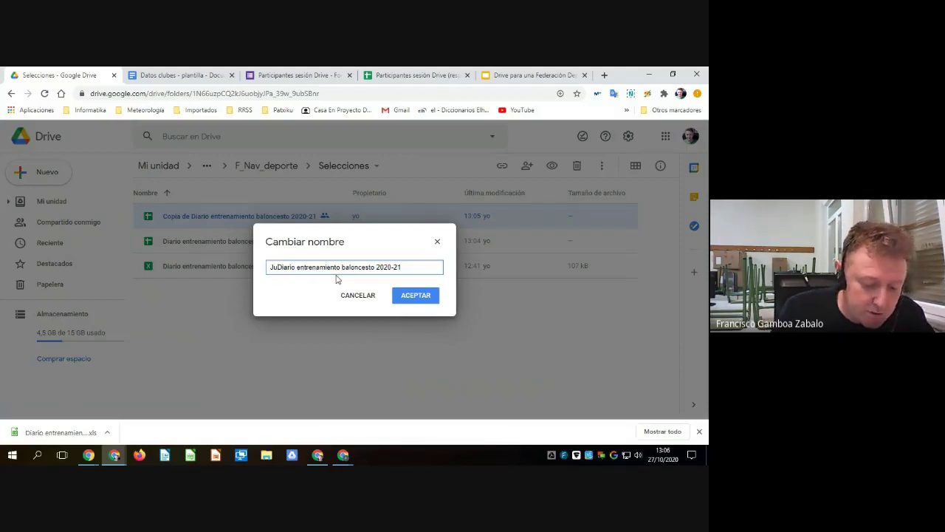
key(BackSpace)
key(BackSpace)
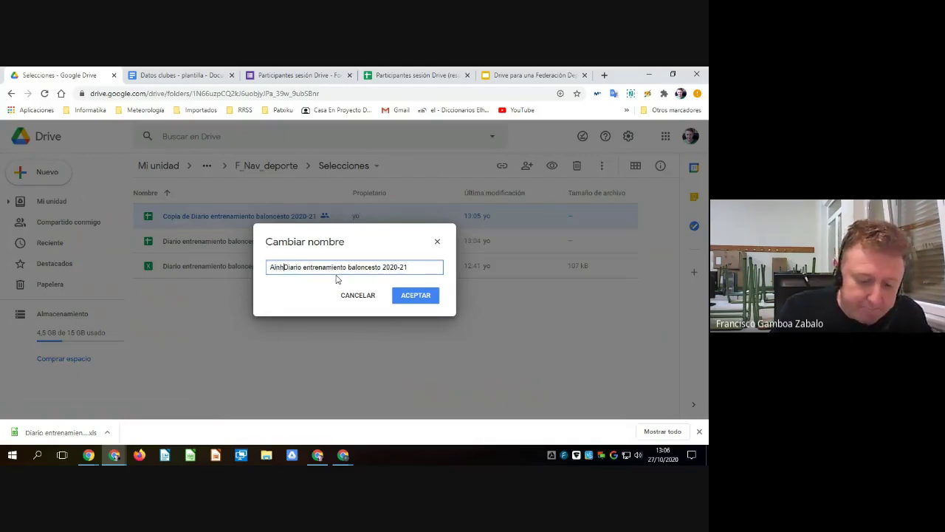
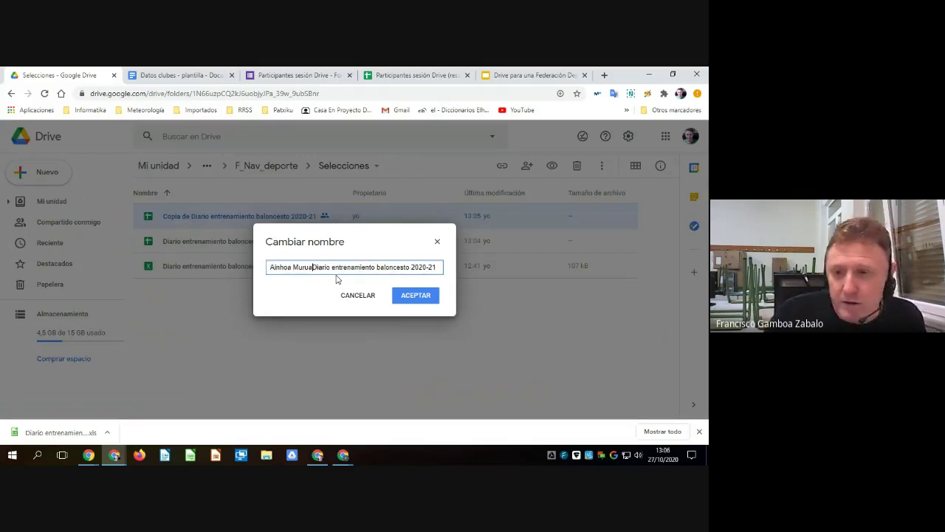
text(-)
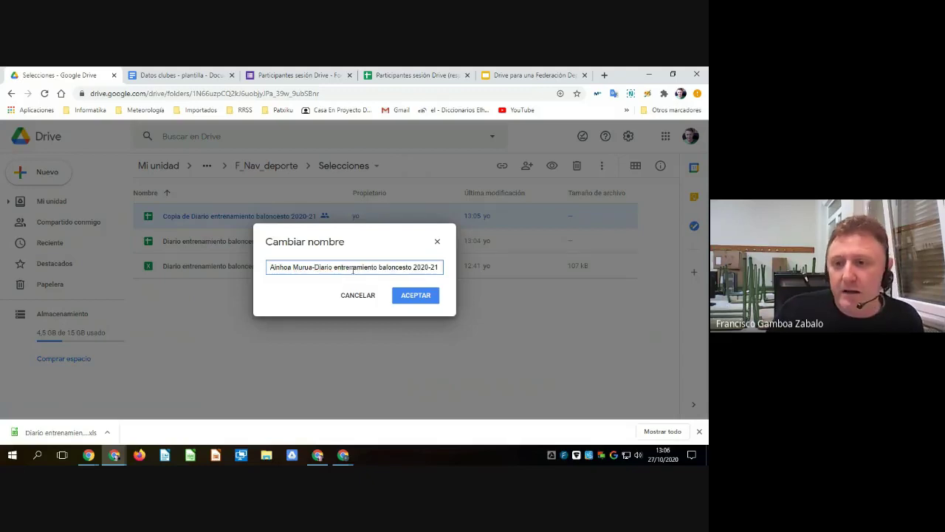
click(414, 296)
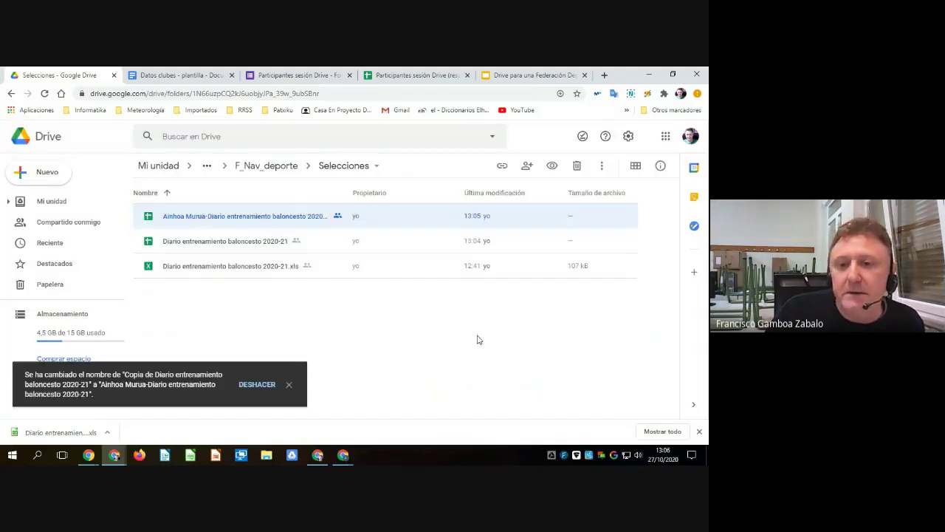
click(289, 385)
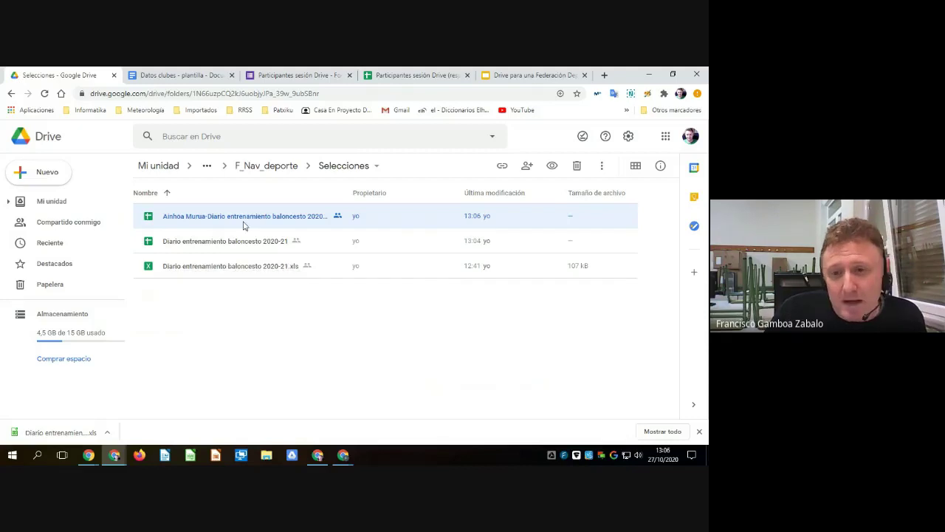
double_click(250, 268)
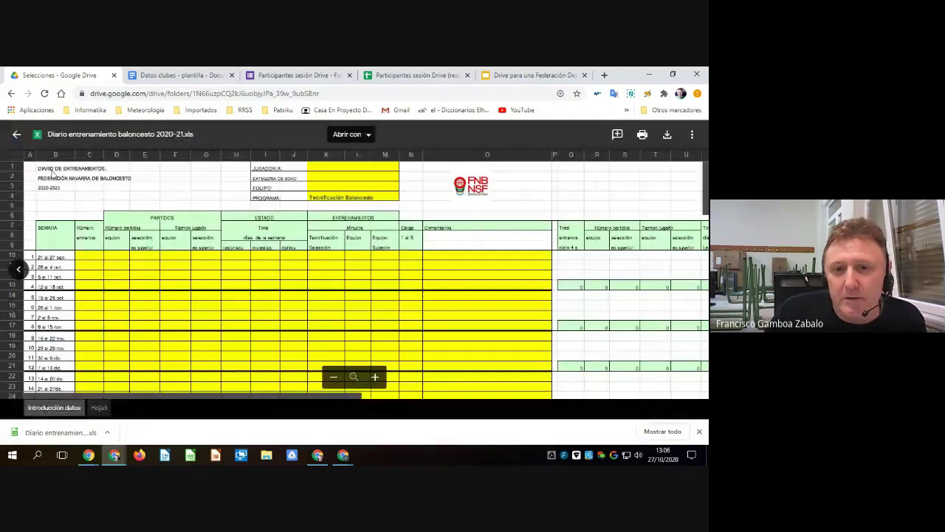
click(12, 157)
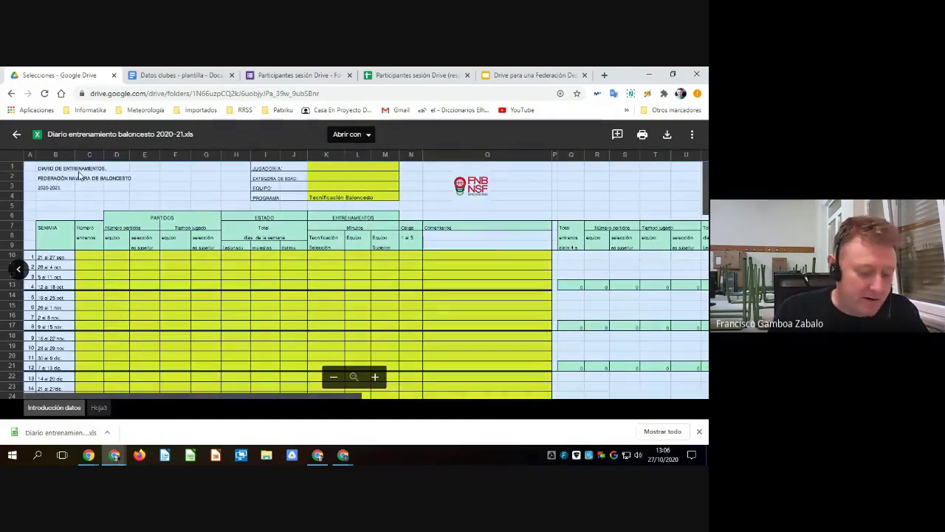
click(420, 75)
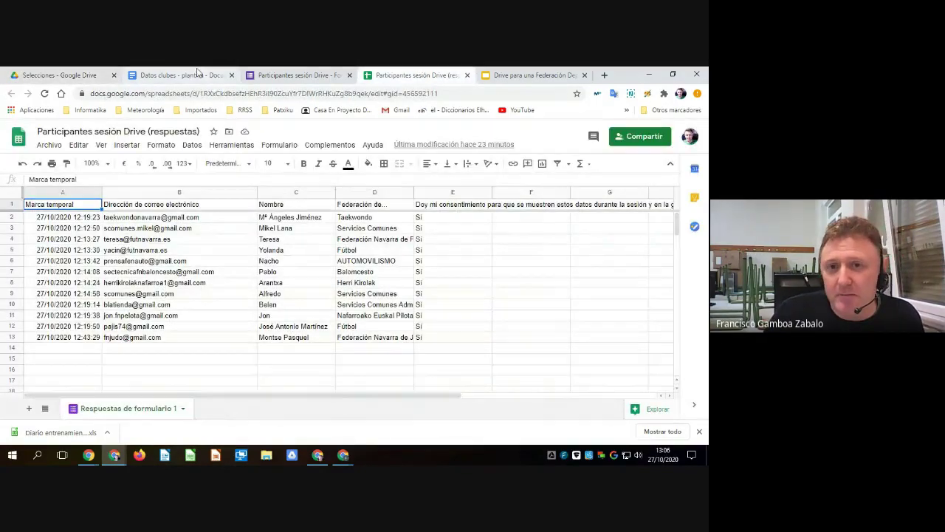
click(87, 76)
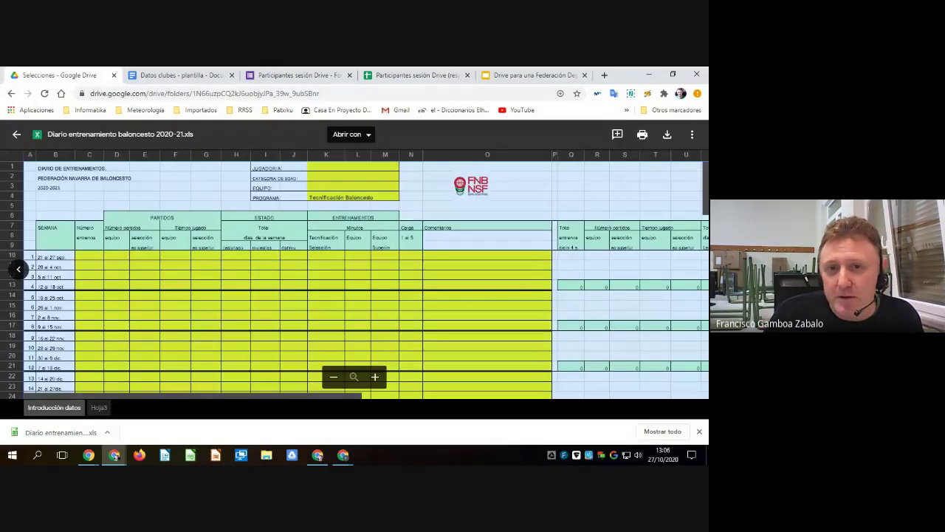
click(16, 134)
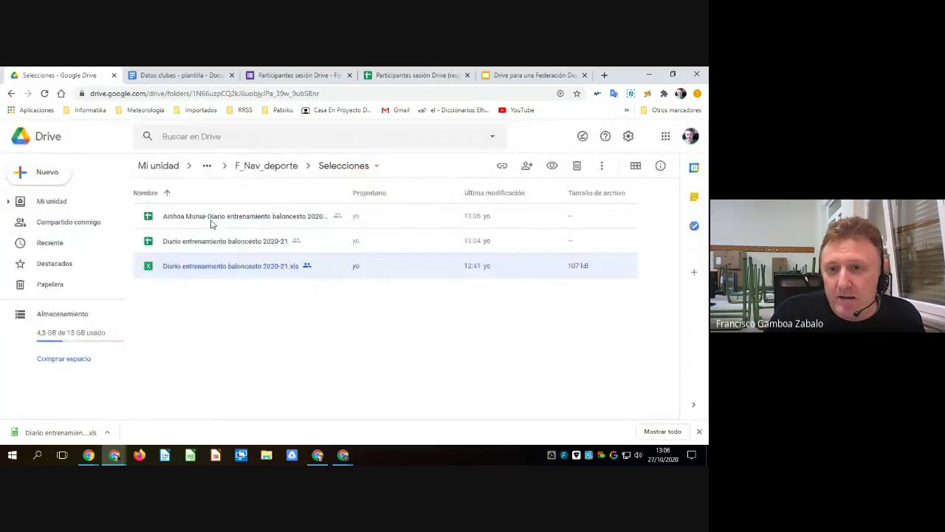
double_click(210, 220)
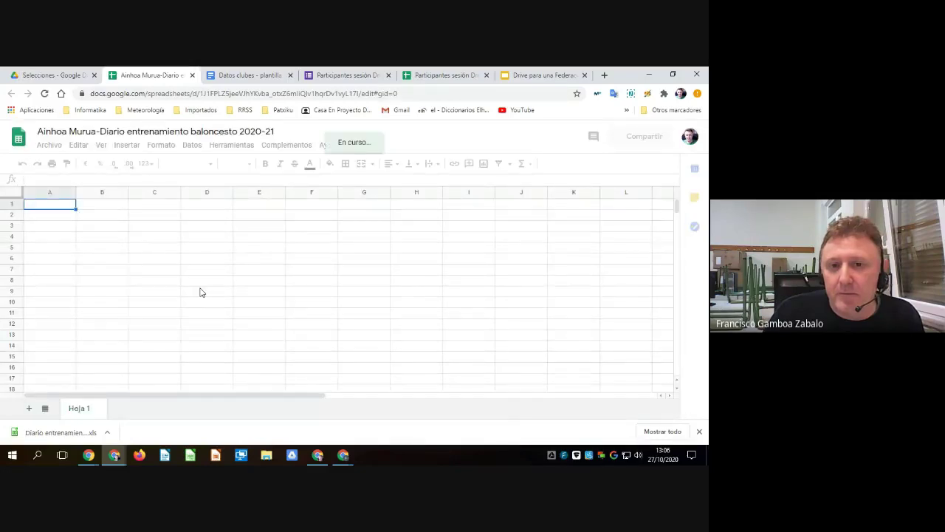
Paste the copied training diary contents over the whole empty sheet.
click(22, 196)
key(ctrl+v)
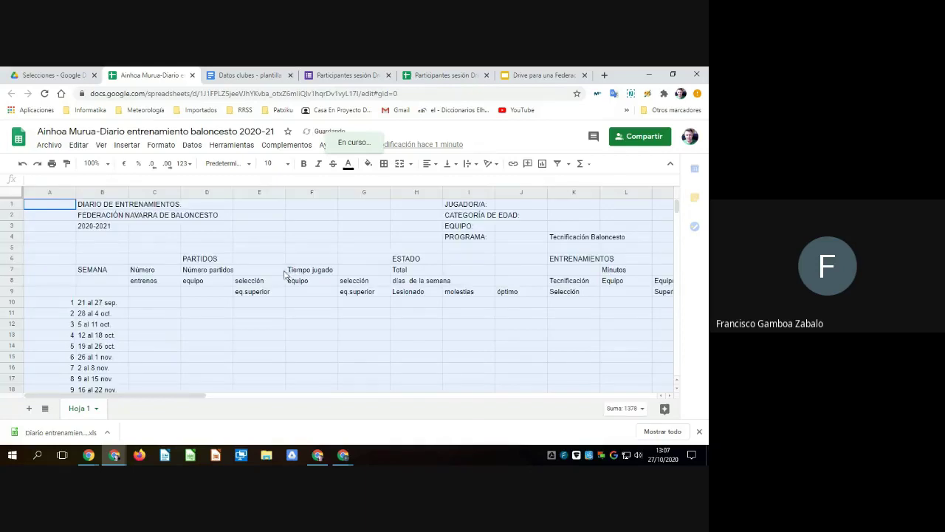
scroll(281, 273, down, 5)
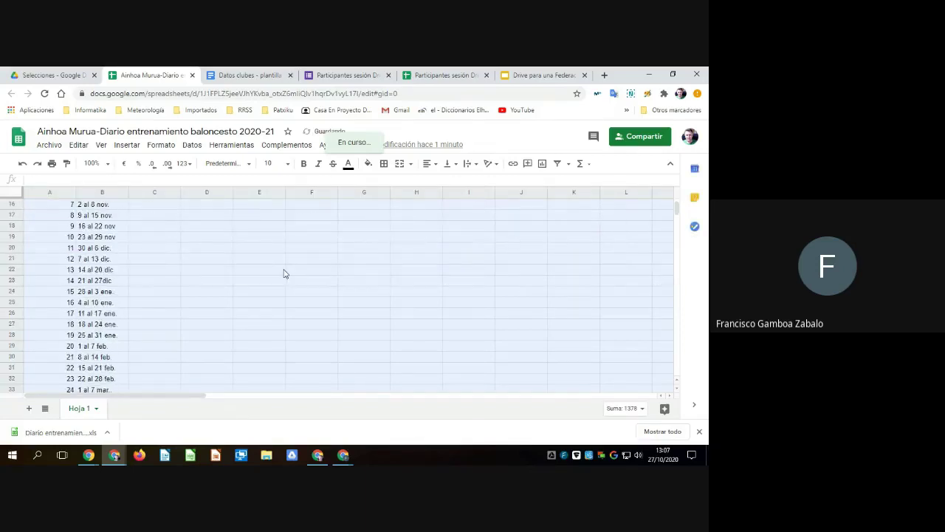
scroll(285, 270, up, 5)
Check the pasted diary's cells C10, F11, I11 and L11.
click(140, 304)
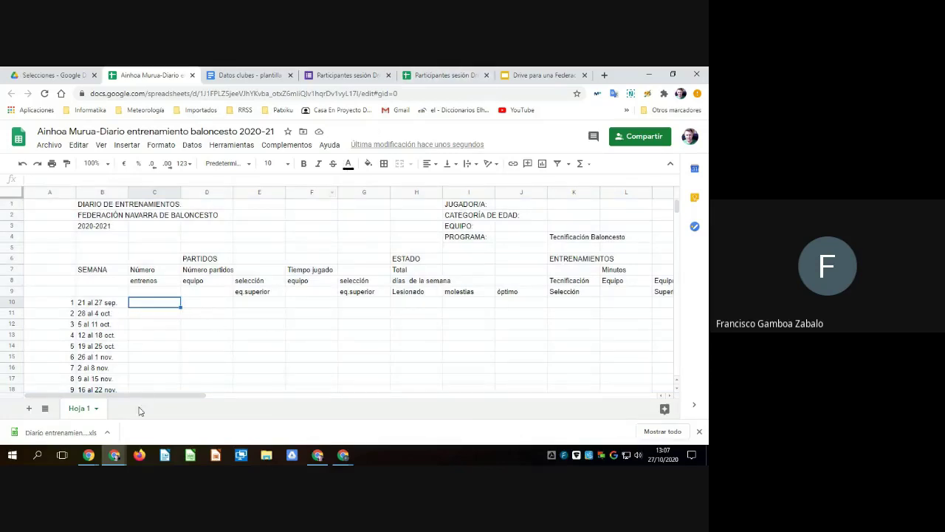
drag(140, 398, 195, 398)
click(168, 311)
click(302, 313)
click(475, 315)
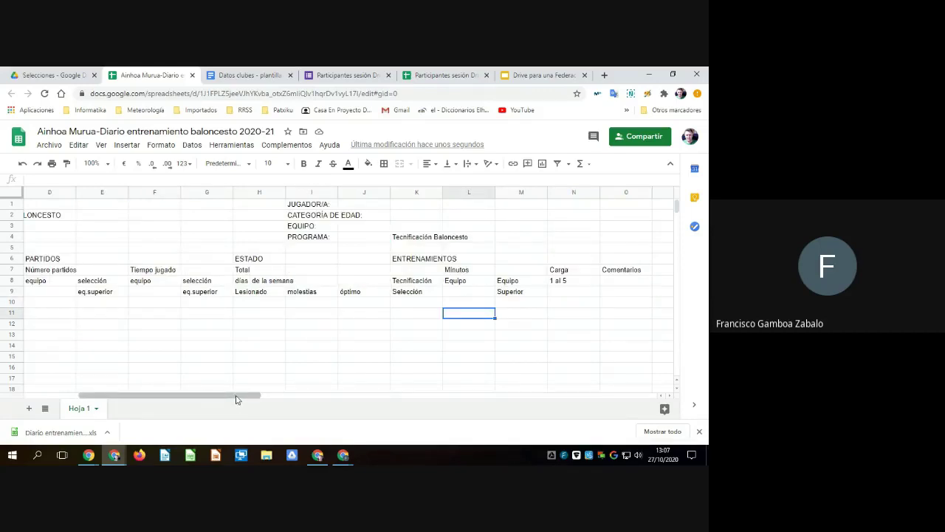
drag(239, 399, 98, 392)
click(142, 315)
key(Up)
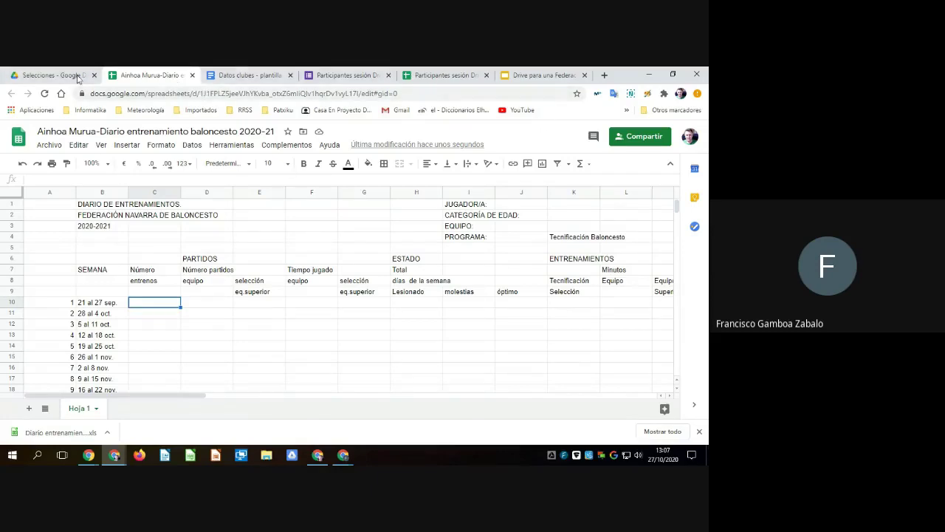
Return to the Drive tab after glancing at the session slides, then go up to F_Nav_deporte.
click(63, 77)
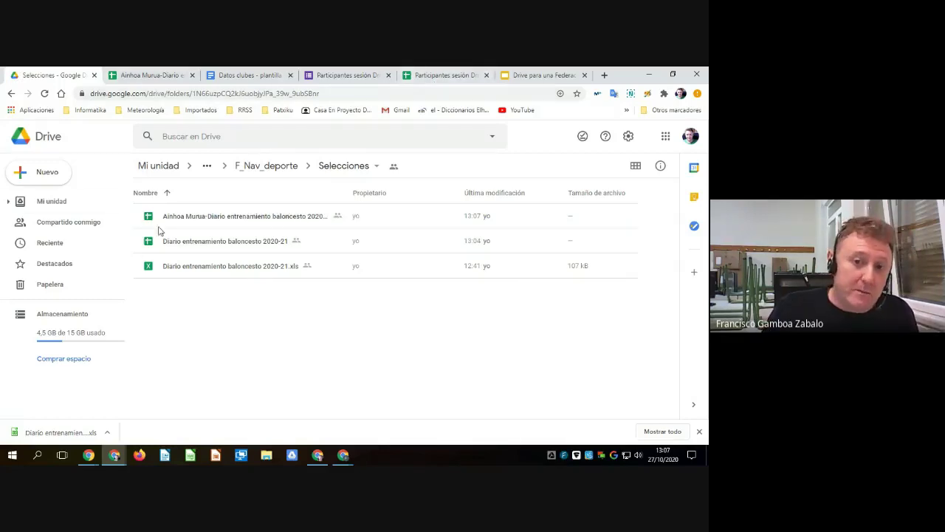
click(544, 76)
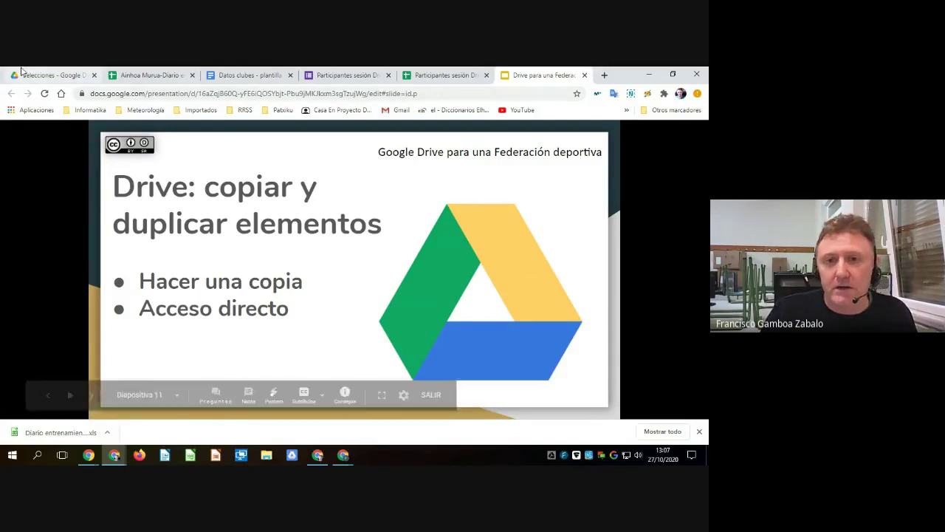
click(52, 74)
click(288, 164)
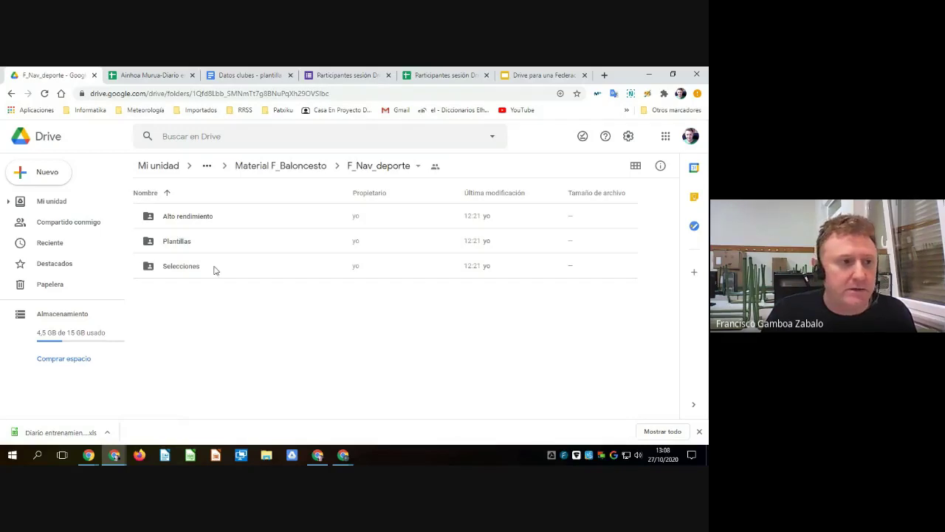
Look inside Plantillas and the participants responses spreadsheet, then return to F_Nav_deporte.
double_click(187, 242)
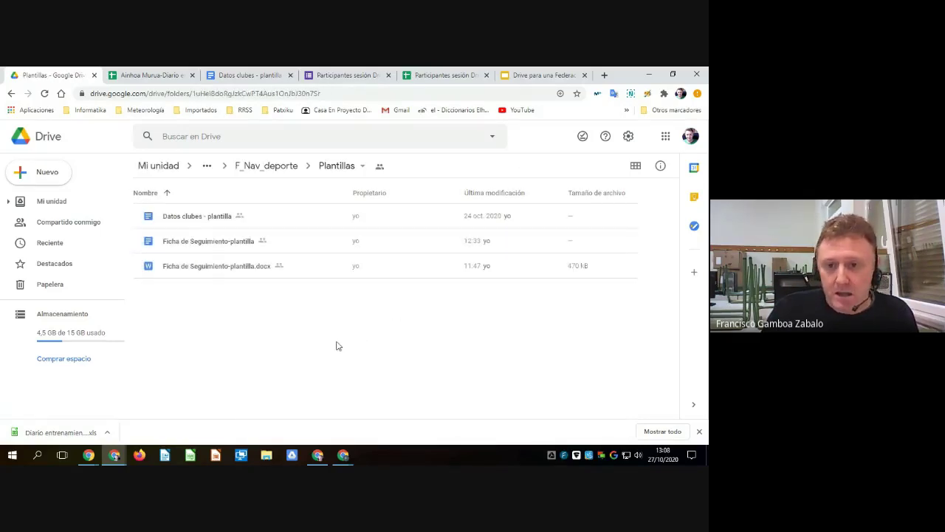
click(275, 173)
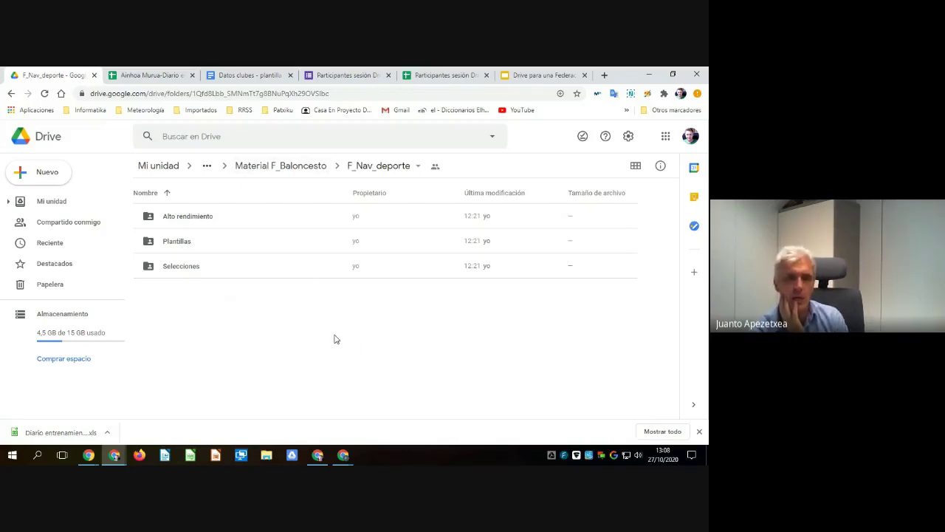
click(451, 77)
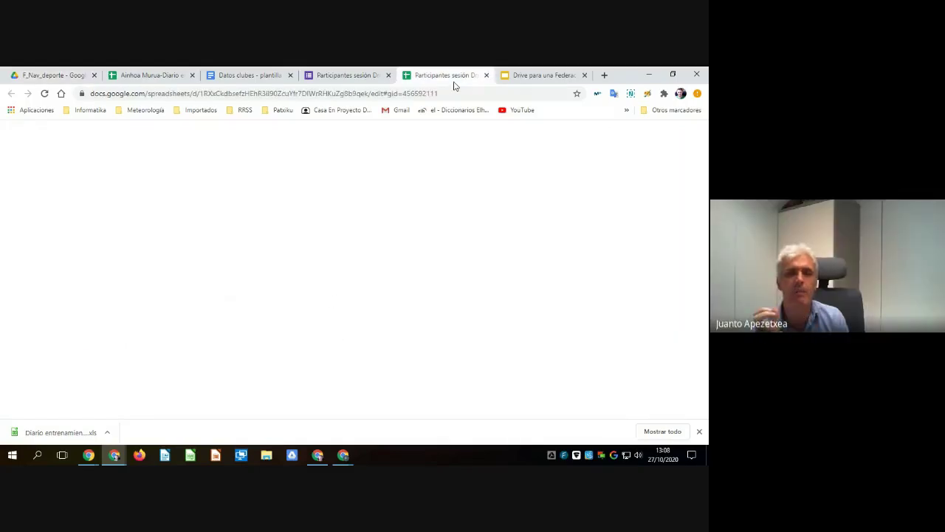
click(53, 75)
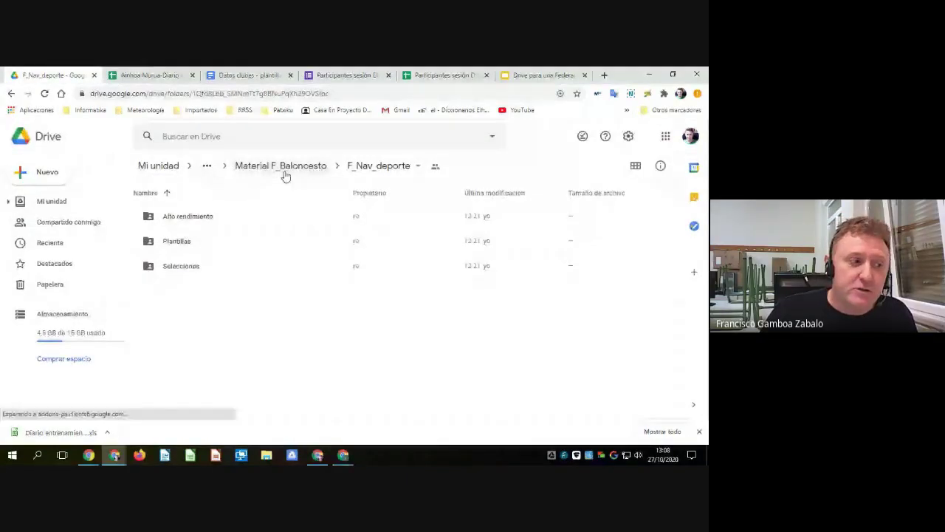
click(285, 174)
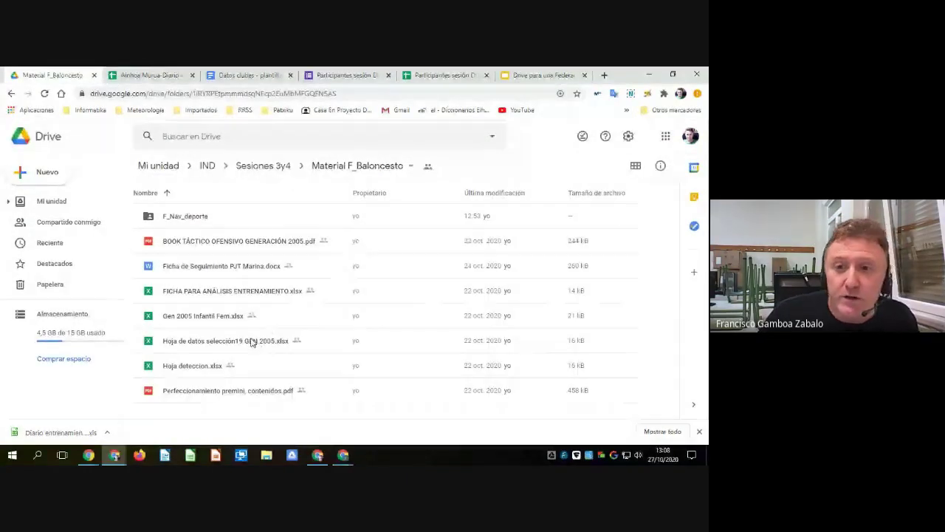
click(199, 218)
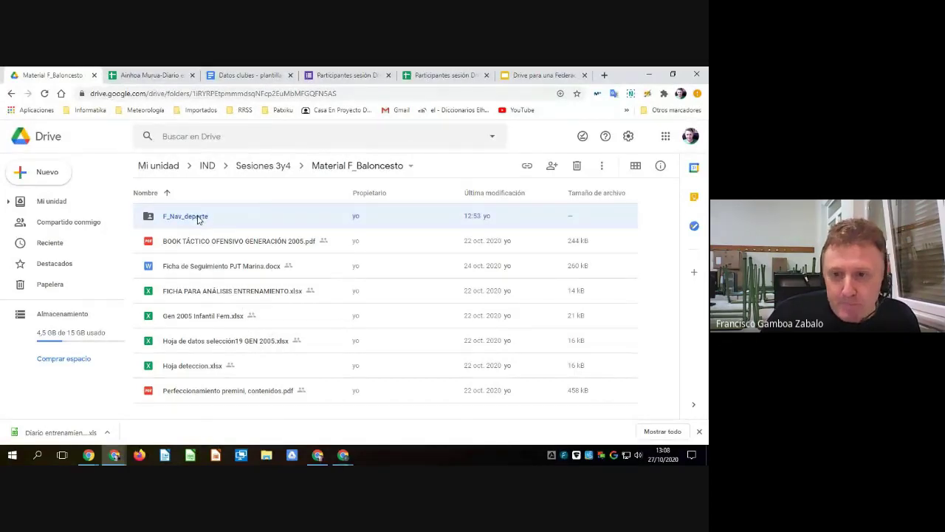
double_click(198, 219)
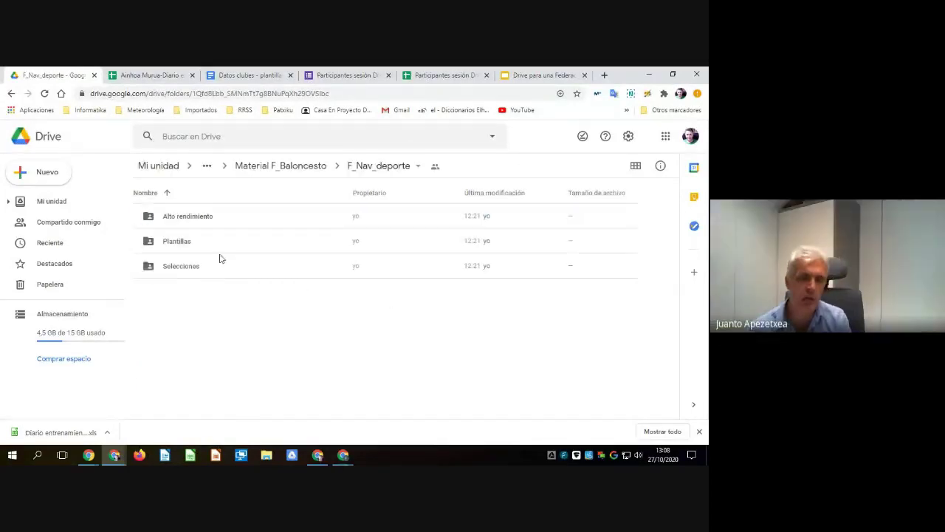
Browse Alto rendimiento > Seguimiento jugadores/as, then go back and open Selecciones.
double_click(178, 218)
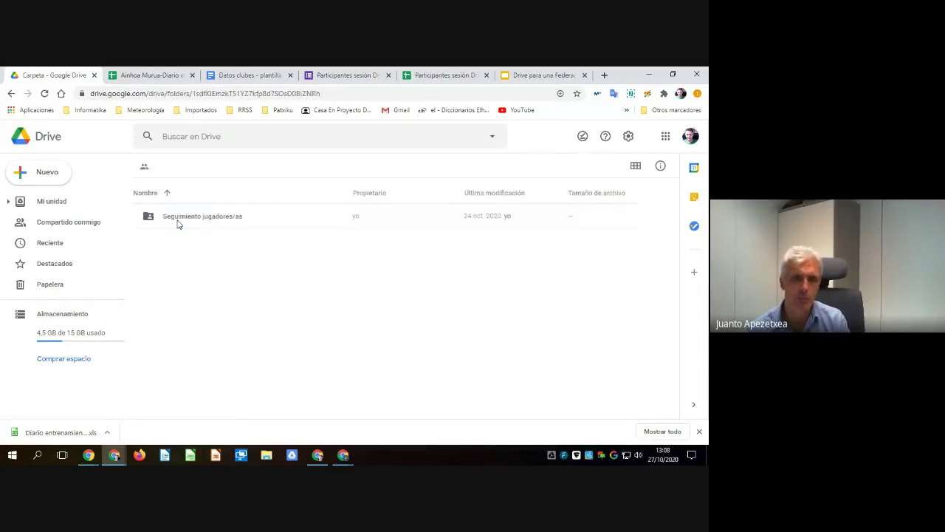
double_click(178, 219)
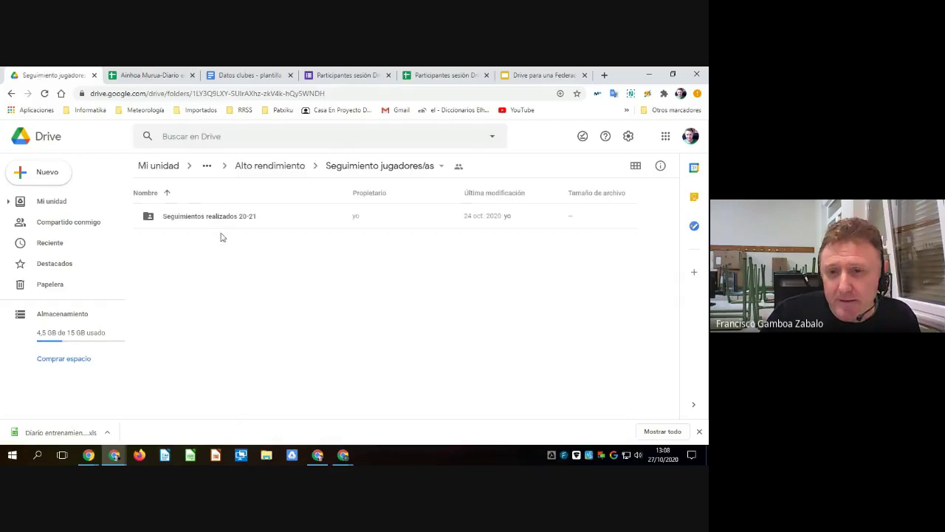
click(11, 94)
click(11, 93)
double_click(207, 275)
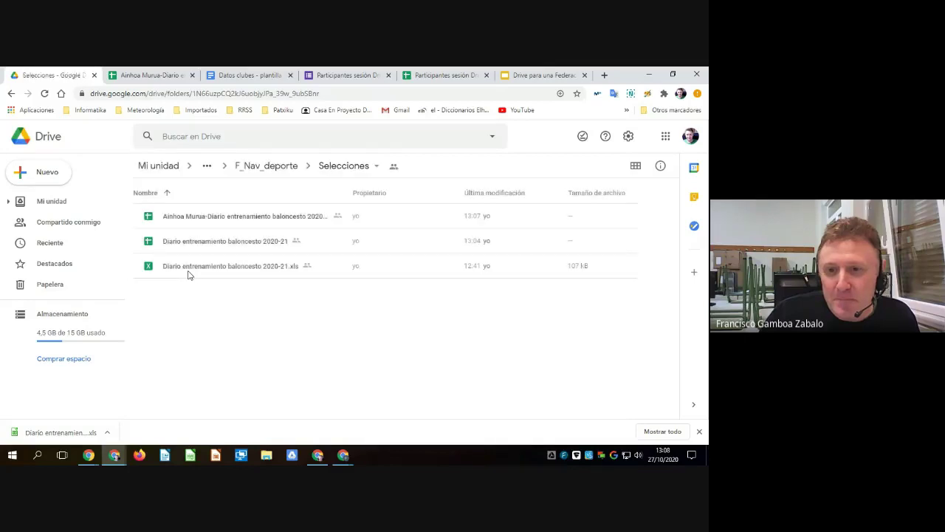
Open the player-named training diary in Sheets, then switch back to the Selecciones tab.
click(202, 223)
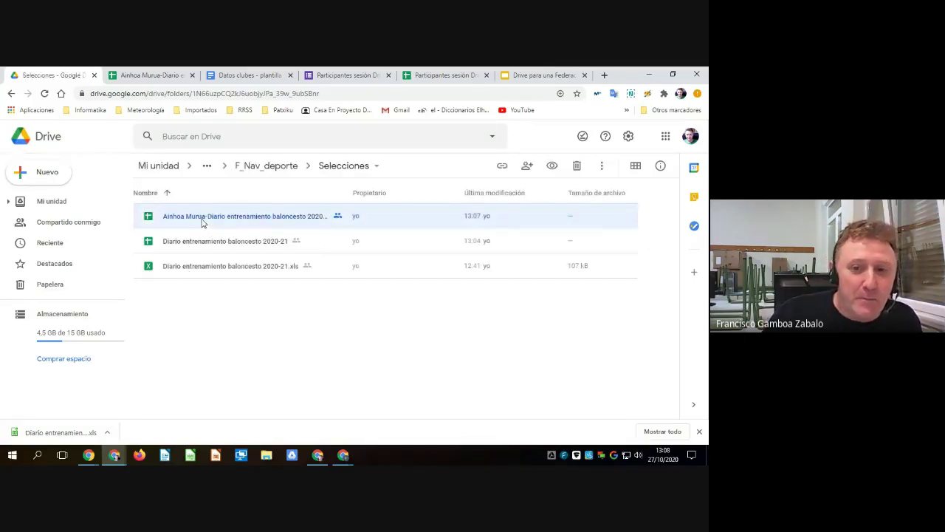
double_click(202, 223)
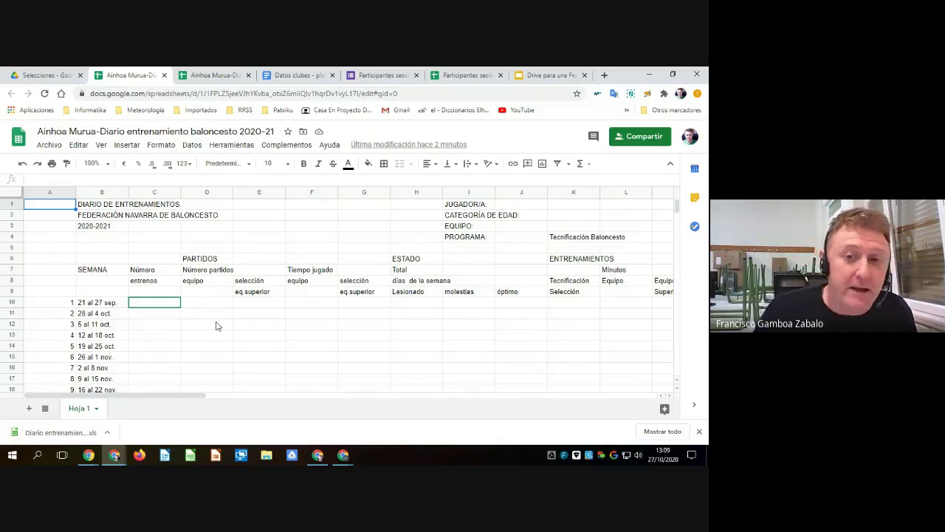
click(50, 78)
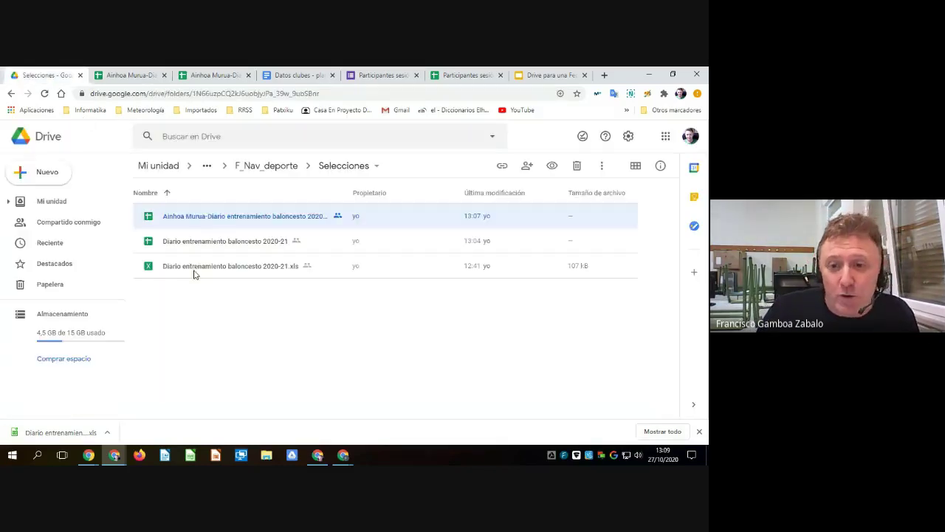
double_click(203, 273)
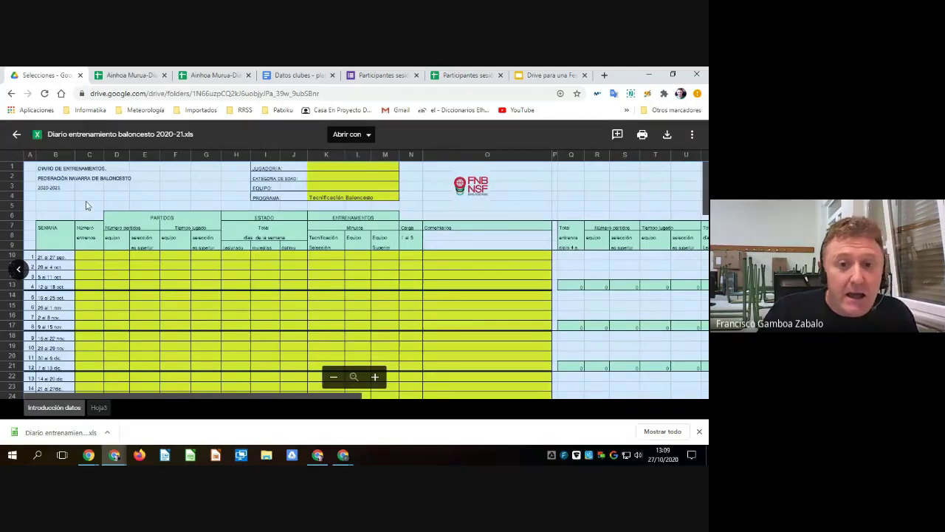
scroll(269, 266, down, 3)
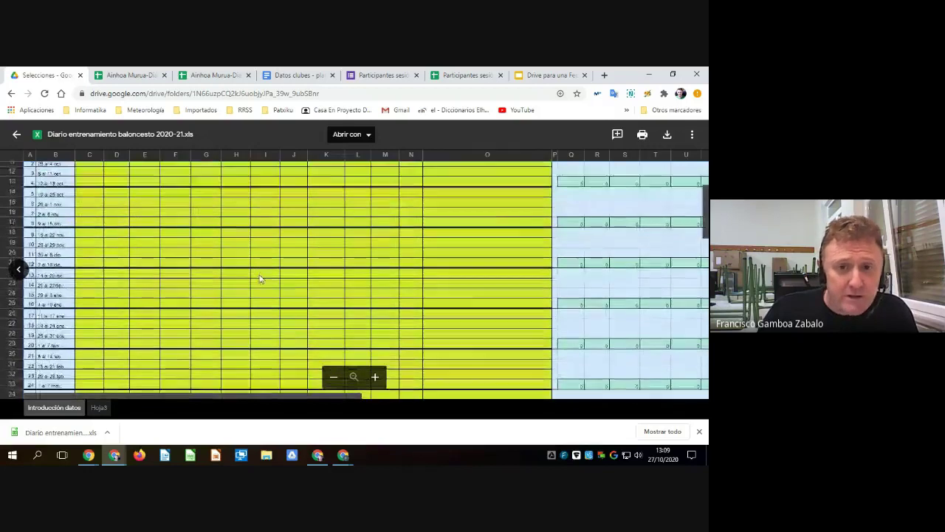
scroll(262, 280, up, 3)
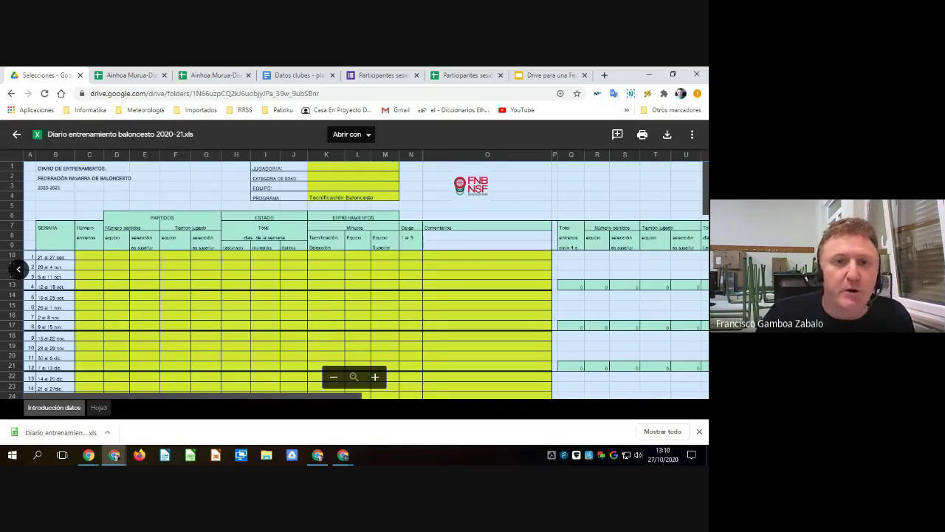
click(16, 133)
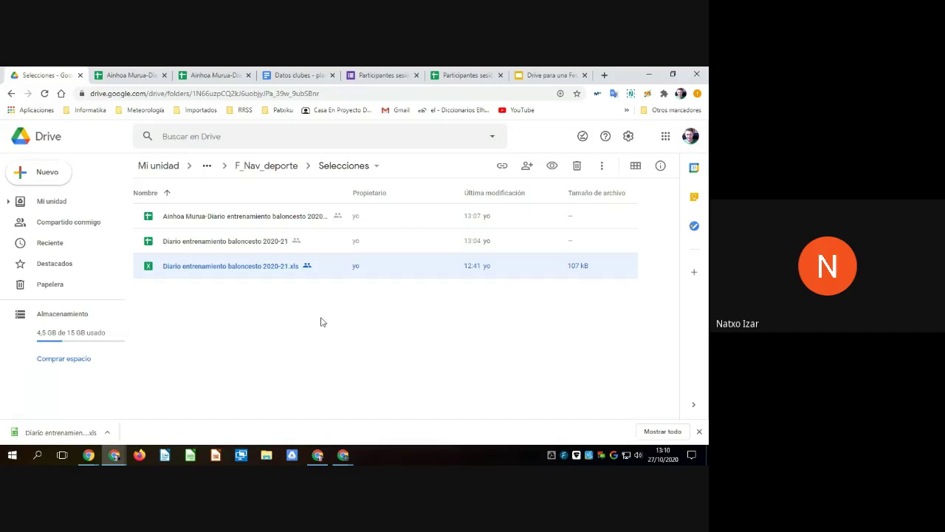
Drag FICHA PARA ANÁLISIS ENTRENAMIENTO.xlsx from Material F_Baloncesto into F_Nav_deporte, then into Plantillas.
click(270, 166)
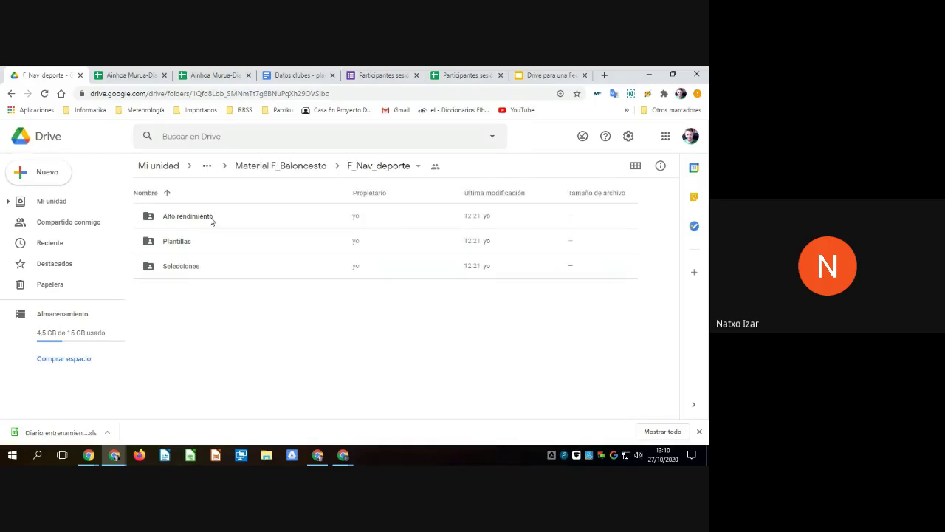
click(268, 167)
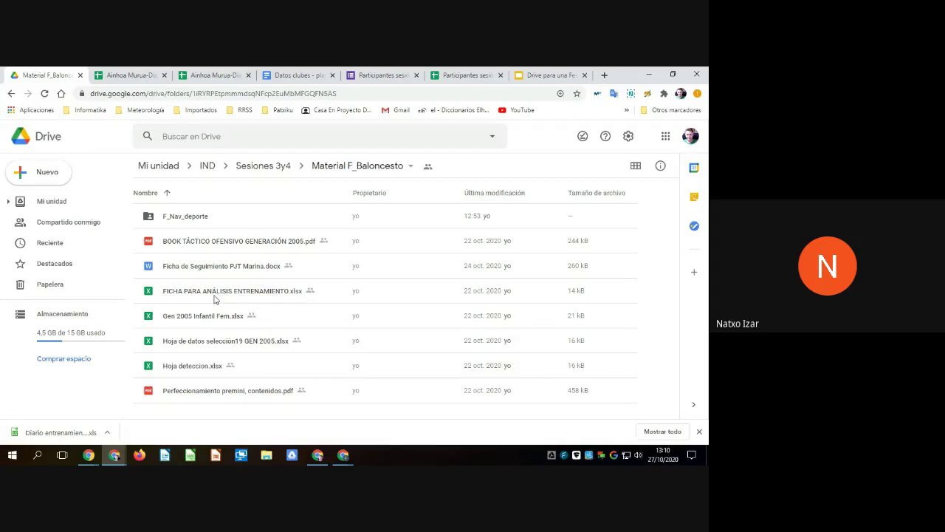
drag(215, 295, 197, 214)
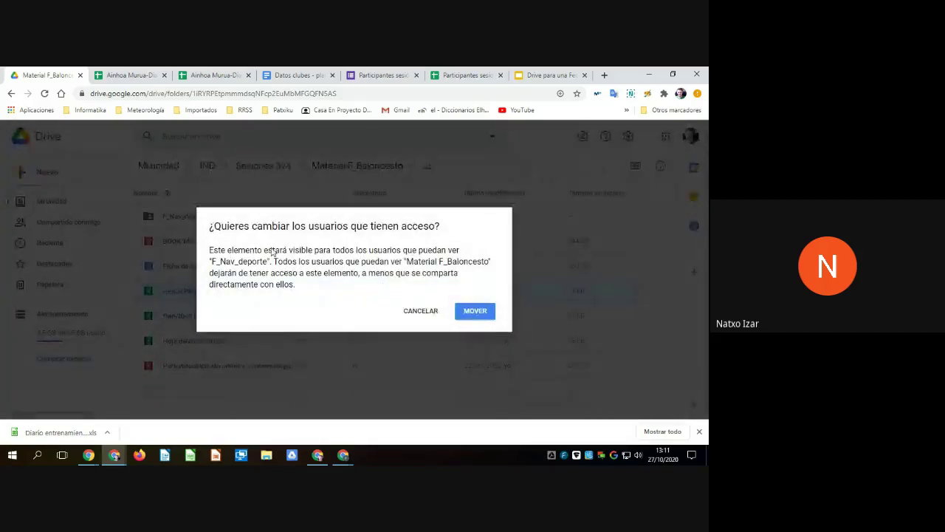
click(475, 311)
double_click(198, 216)
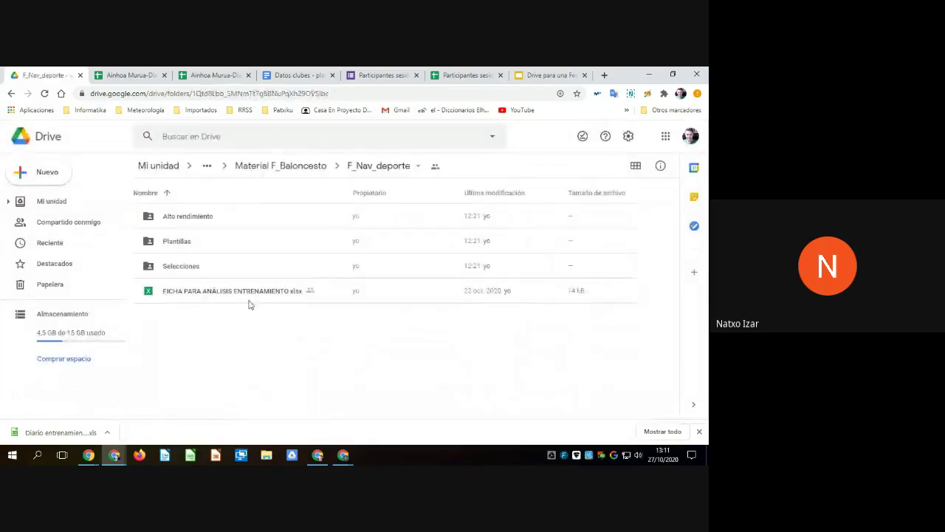
drag(216, 296, 212, 253)
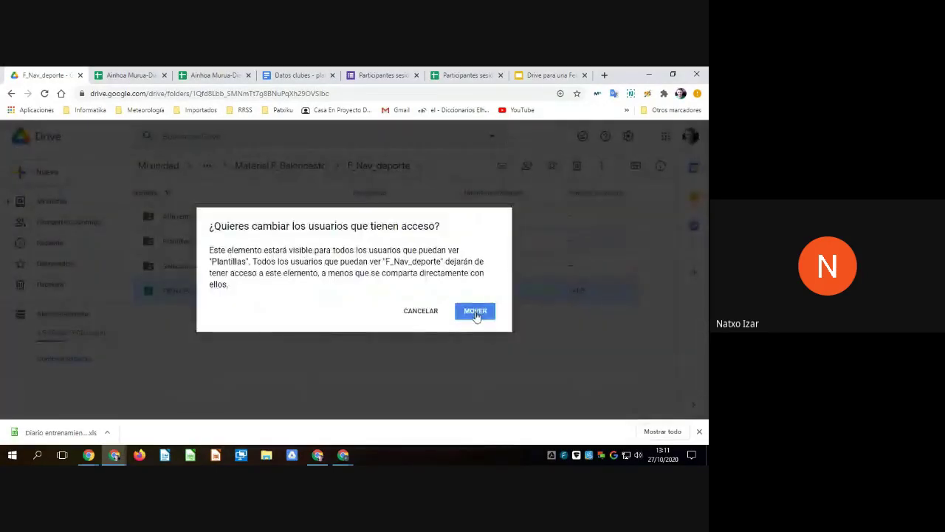
click(475, 311)
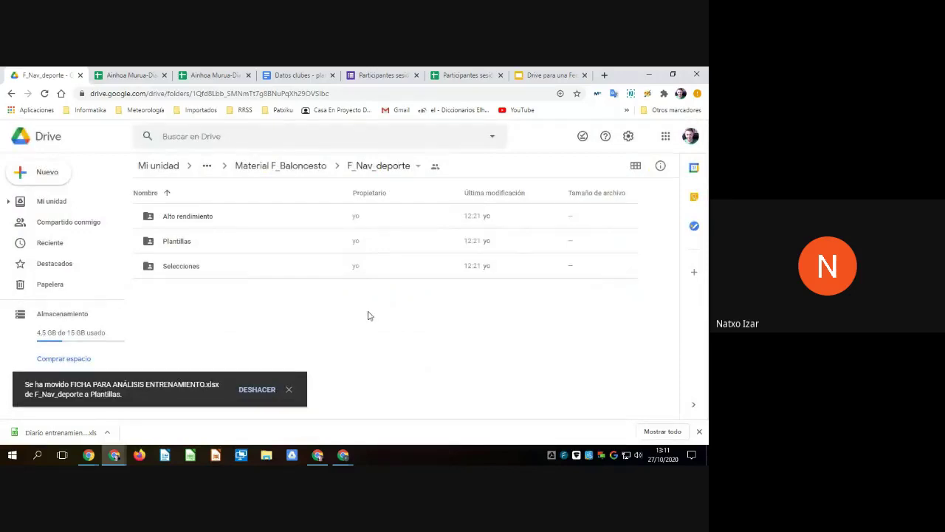
click(290, 390)
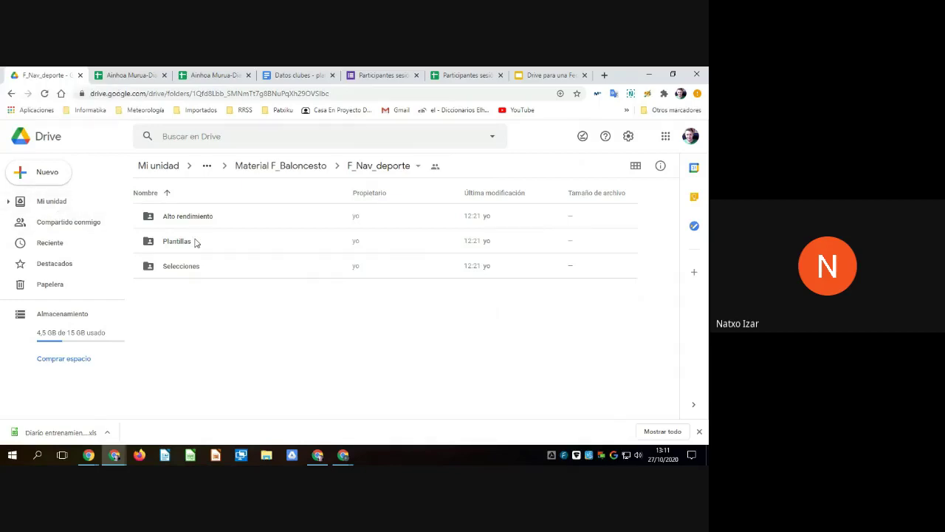
Preview 'Diario entrenamiento baloncesto 2020-21.xls' in Selecciones, then return to the 'Drive para una Federación' slides.
double_click(183, 268)
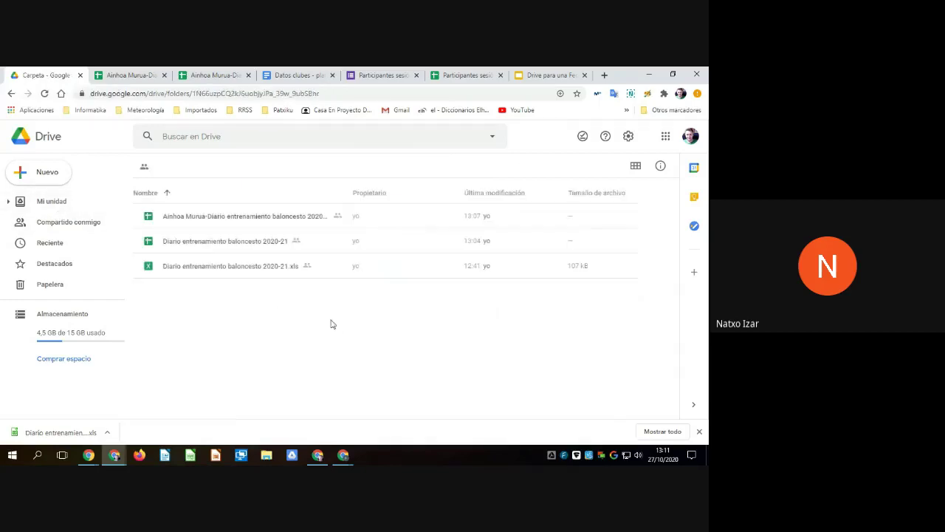
double_click(225, 269)
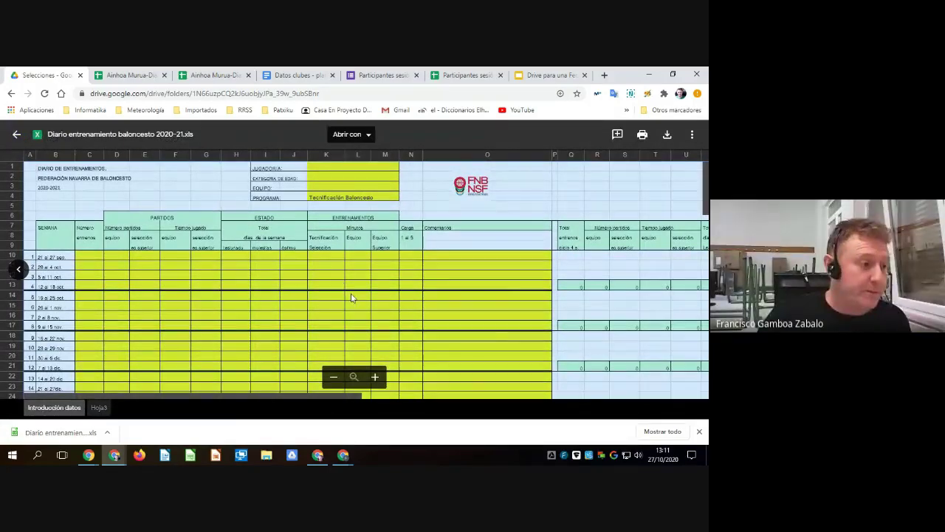
scroll(344, 296, down, 5)
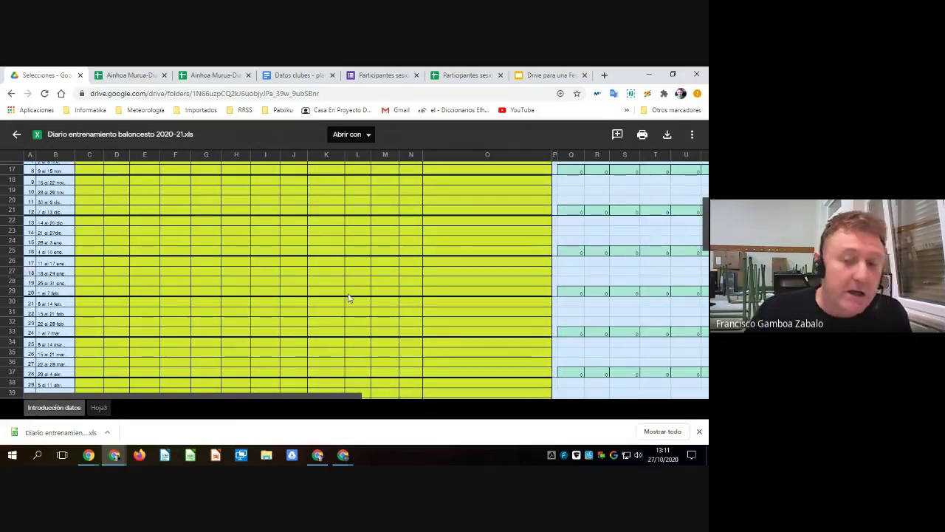
scroll(310, 270, up, 1)
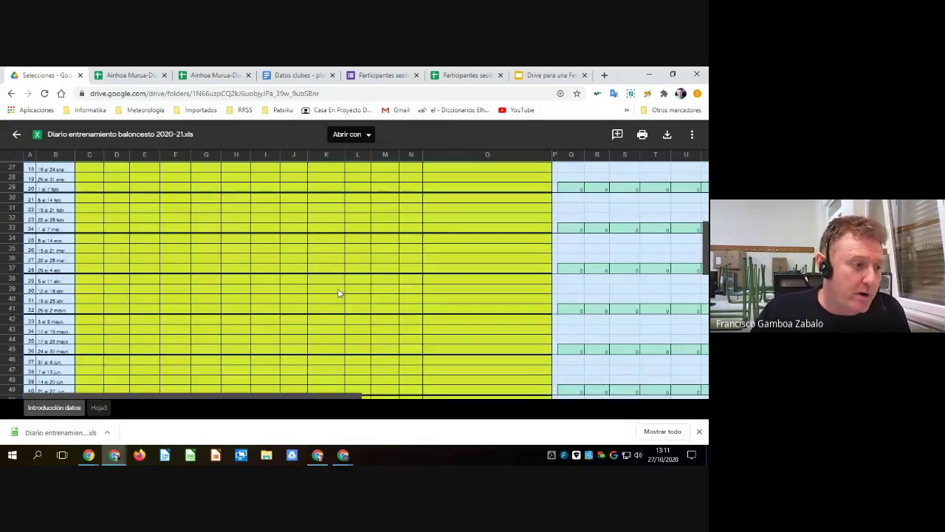
scroll(341, 294, up, 1)
scroll(344, 296, up, 4)
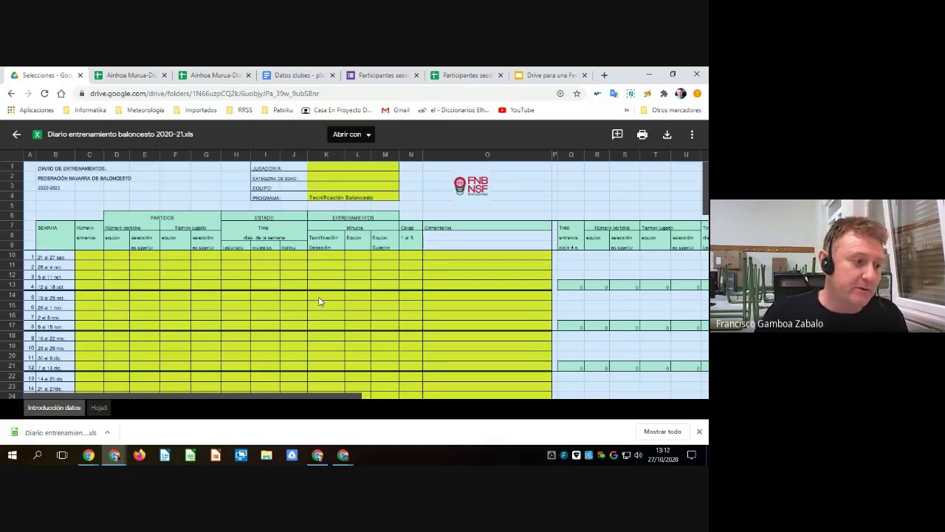
click(16, 134)
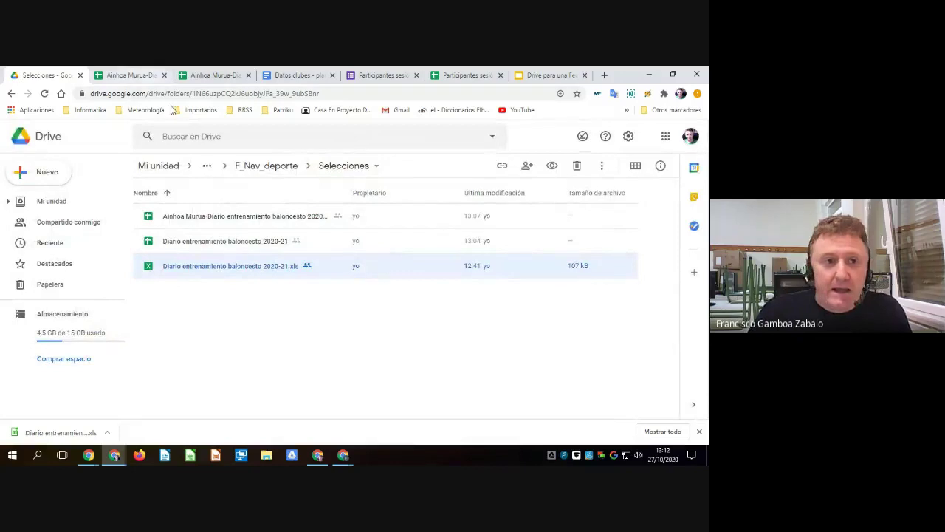
click(540, 77)
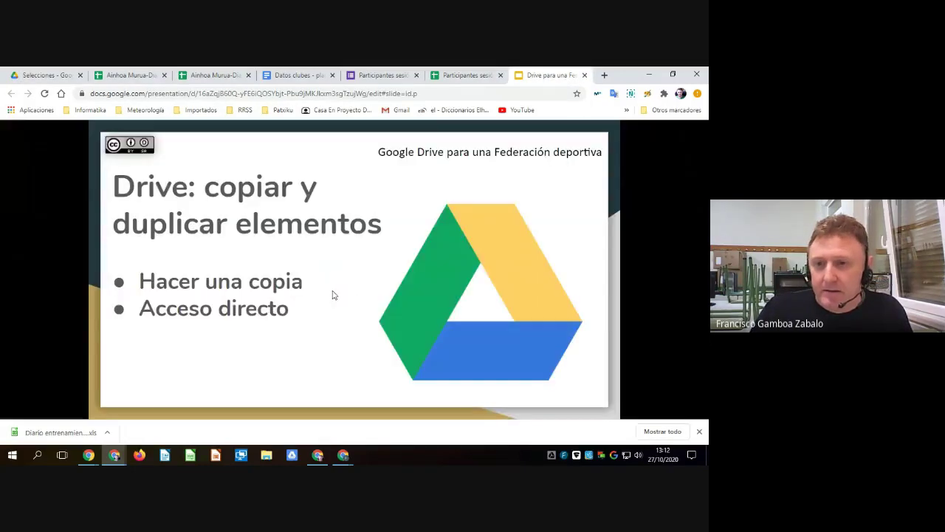